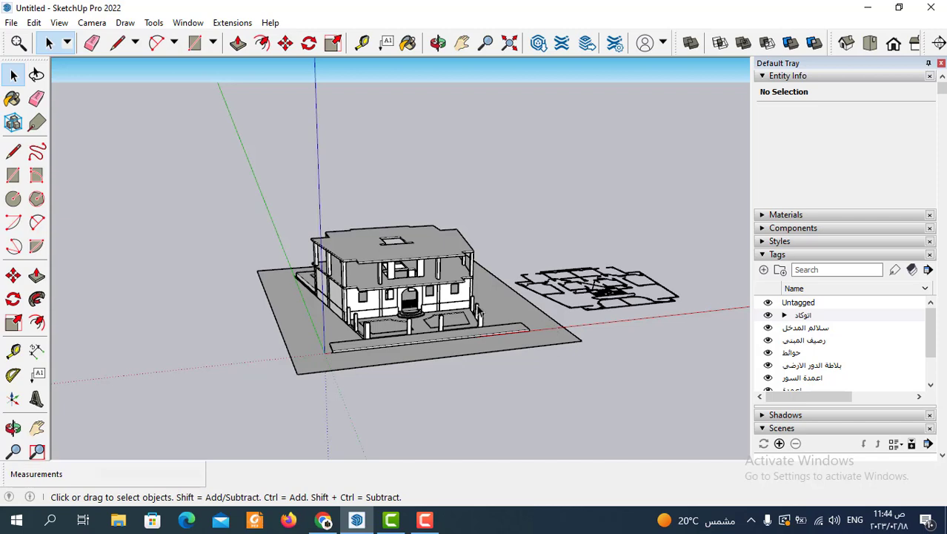
# Step: Orbit to a steeper angle and zoom in on the flat floor plan beside the villa
pyautogui.moveTo(474, 307); pyautogui.dragTo(529, 402, button='middle')
pyautogui.scroll(5, 560, 332)
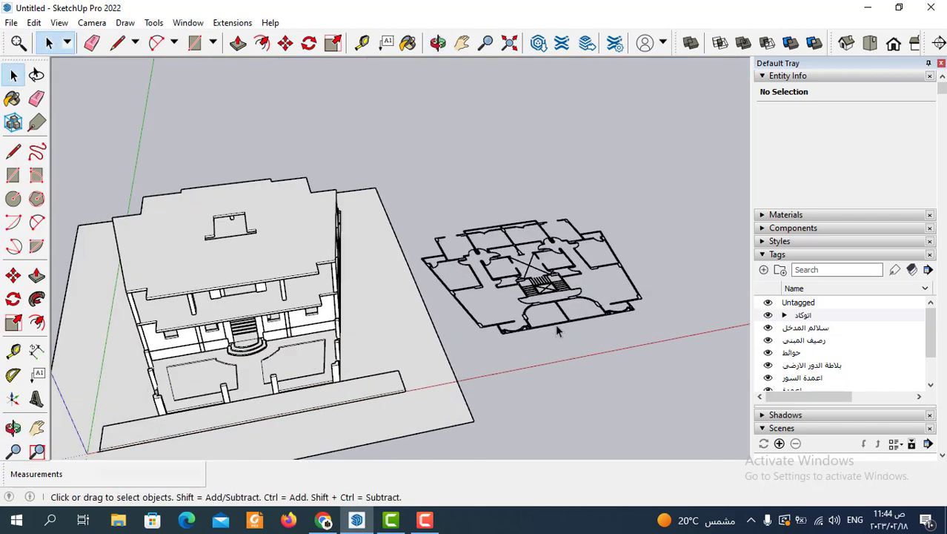
pyautogui.moveTo(560, 332)
pyautogui.mouseDown(button='middle')
pyautogui.moveTo(519, 387)
pyautogui.moveTo(544, 341)
pyautogui.moveTo(539, 321)
pyautogui.moveTo(550, 339)
pyautogui.moveTo(580, 311)
pyautogui.mouseUp(button='middle')
pyautogui.scroll(3, 544, 341)
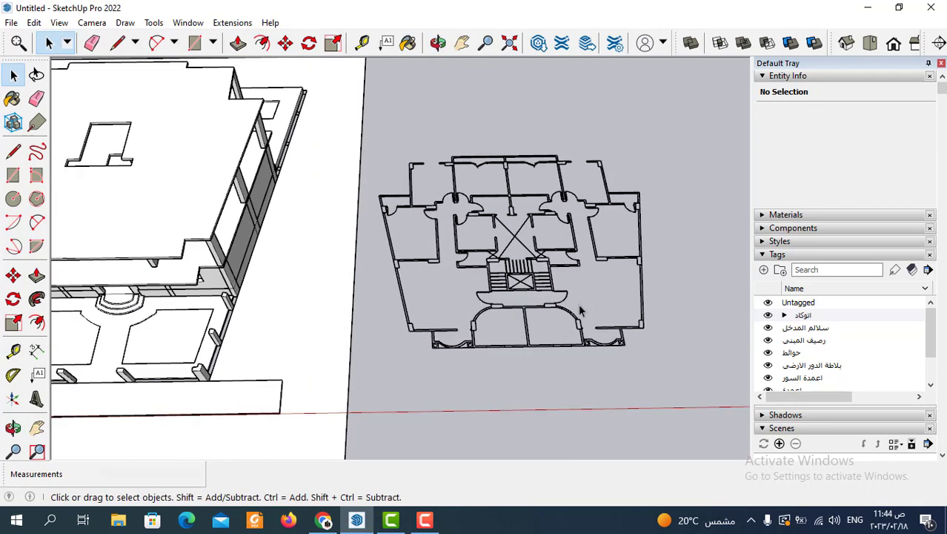
pyautogui.scroll(2, 580, 311)
# Step: With the Line tool, trace a closed face along the front wall from the left corner to the right column
pyautogui.click(135, 43)
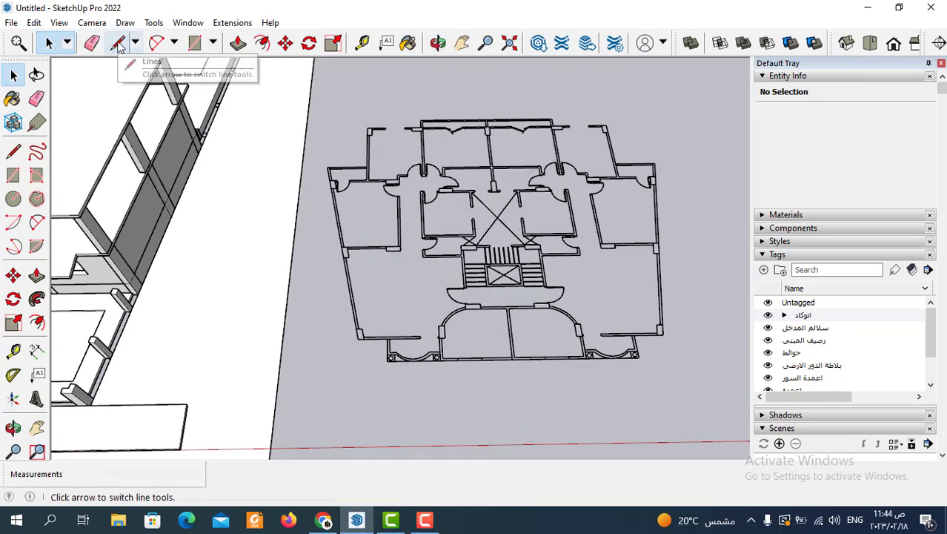
pyautogui.click(131, 65)
pyautogui.scroll(3, 381, 348)
pyautogui.scroll(3, 381, 349)
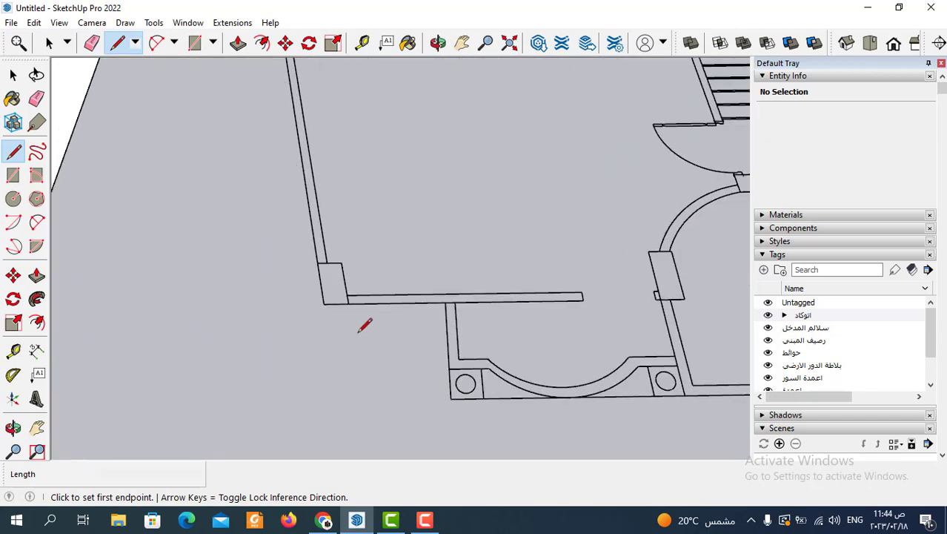
pyautogui.scroll(3, 364, 324)
pyautogui.click(341, 279)
pyautogui.scroll(-3, 281, 285)
pyautogui.scroll(-2, 457, 268)
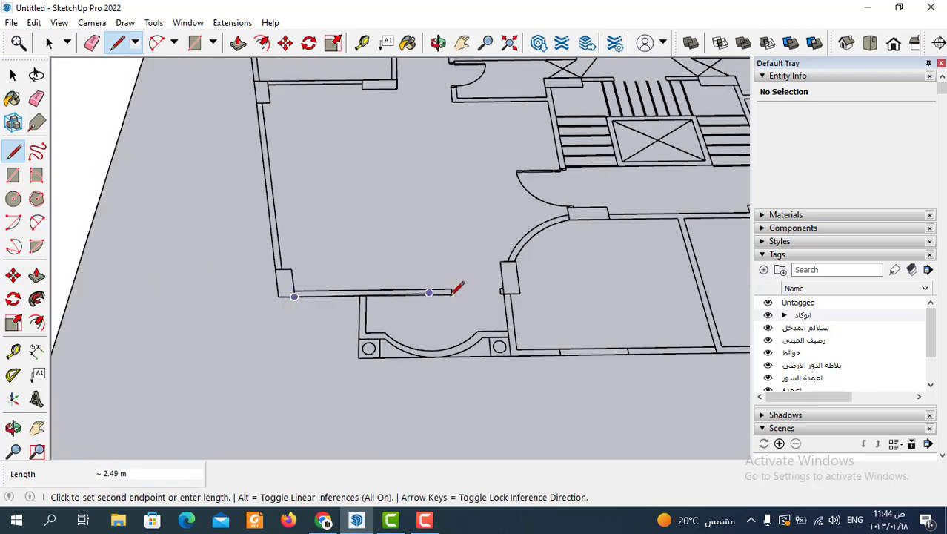
pyautogui.scroll(3, 484, 290)
pyautogui.scroll(2, 571, 282)
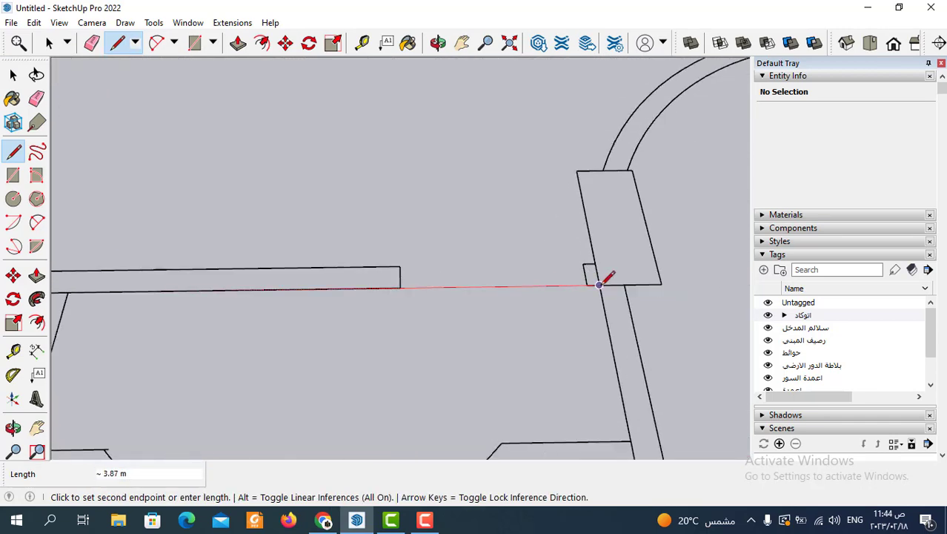
pyautogui.click(599, 284)
pyautogui.scroll(2, 599, 273)
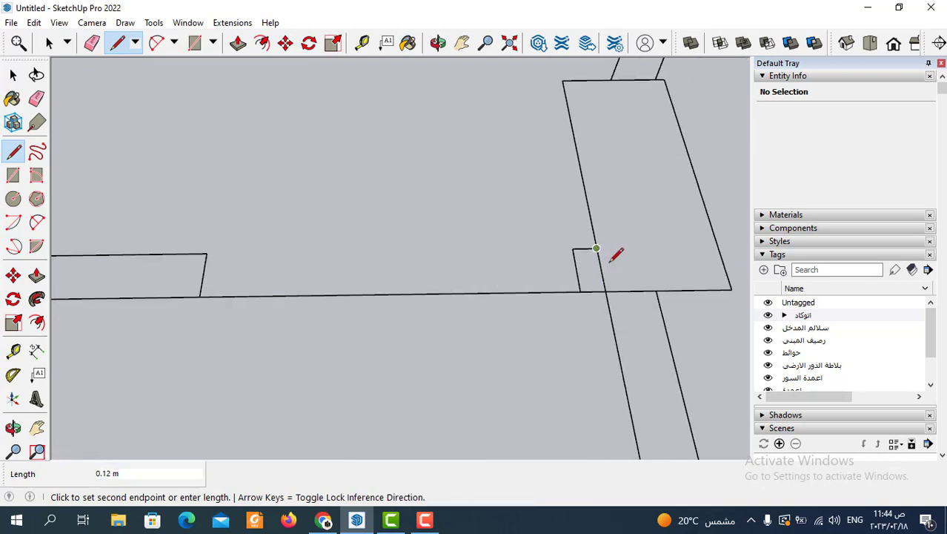
pyautogui.scroll(-2, 630, 263)
pyautogui.scroll(-2, 620, 271)
pyautogui.scroll(1, 444, 274)
pyautogui.scroll(2, 301, 287)
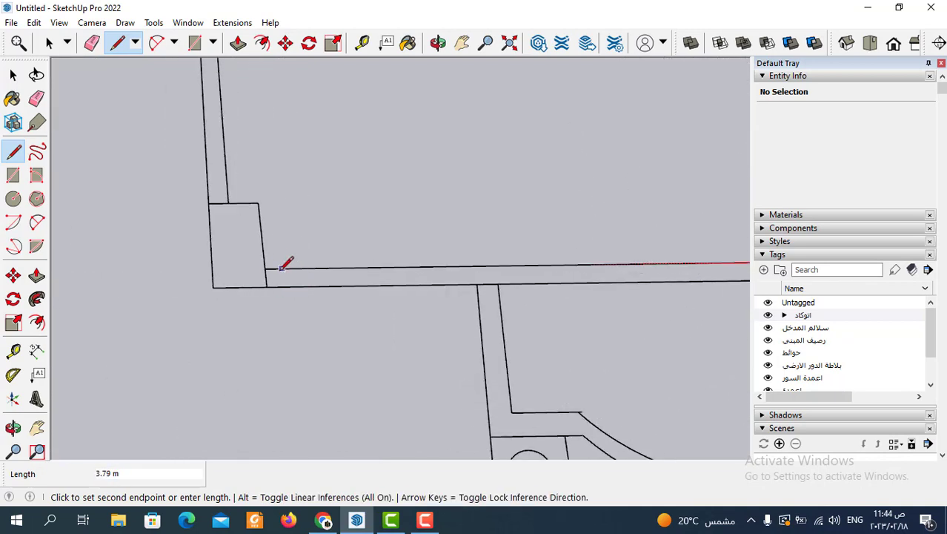
pyautogui.click(269, 282)
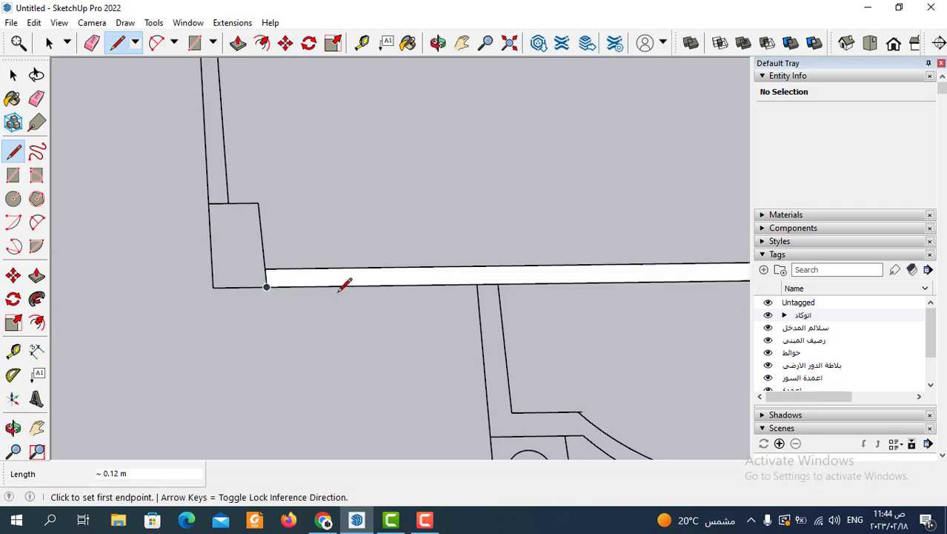
pyautogui.scroll(-3, 345, 282)
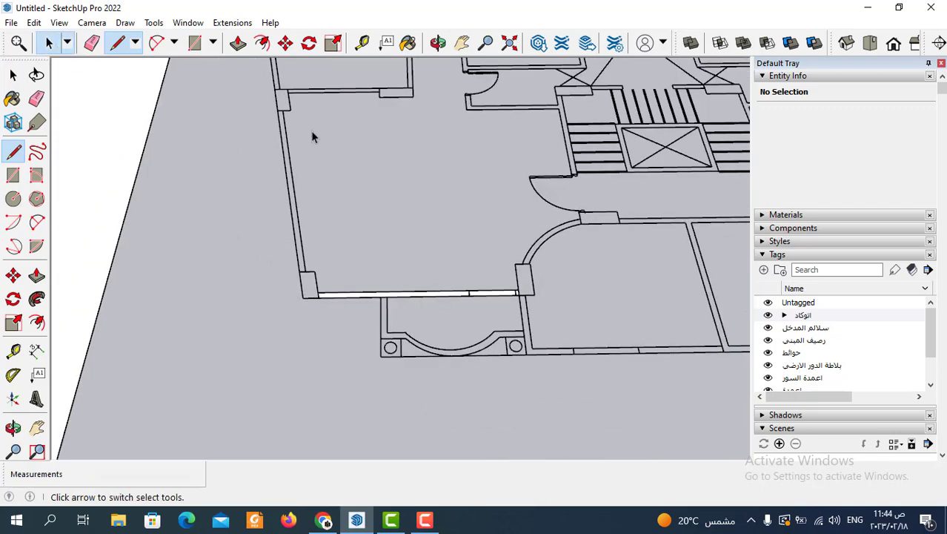
pyautogui.press('space')
pyautogui.scroll(2, 403, 309)
pyautogui.scroll(3, 439, 351)
# Step: Make the traced wall strip into a component
pyautogui.doubleClick(440, 350)
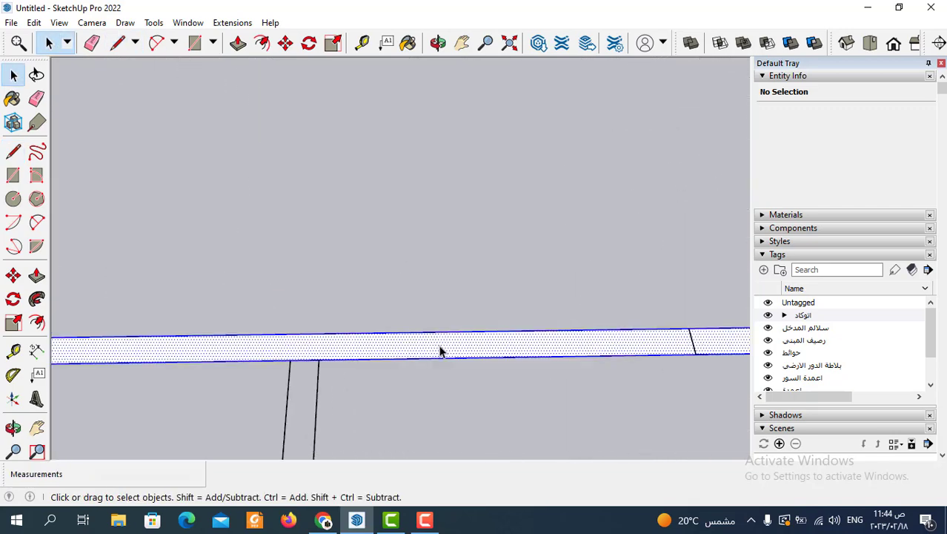
pyautogui.scroll(-2, 439, 351)
pyautogui.scroll(-2, 439, 351)
pyautogui.scroll(-1, 439, 351)
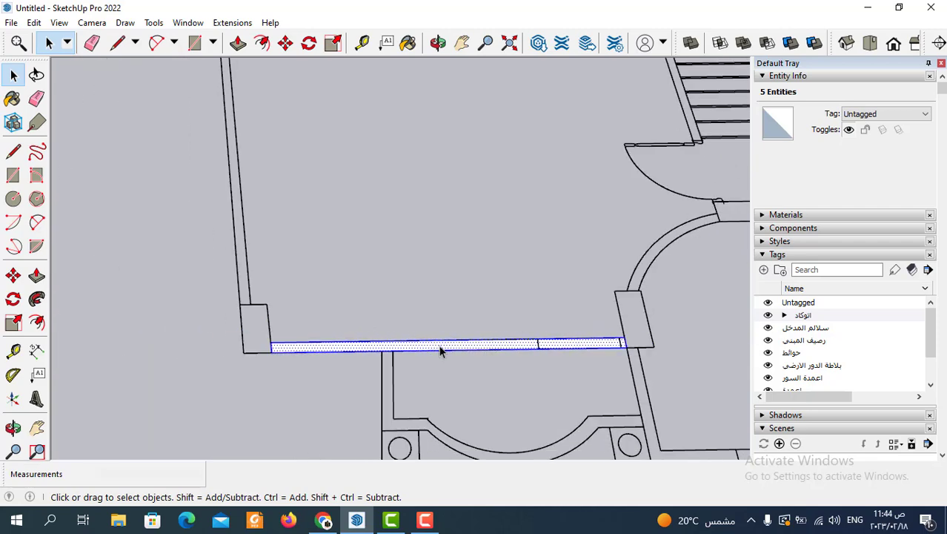
pyautogui.rightClick(439, 351)
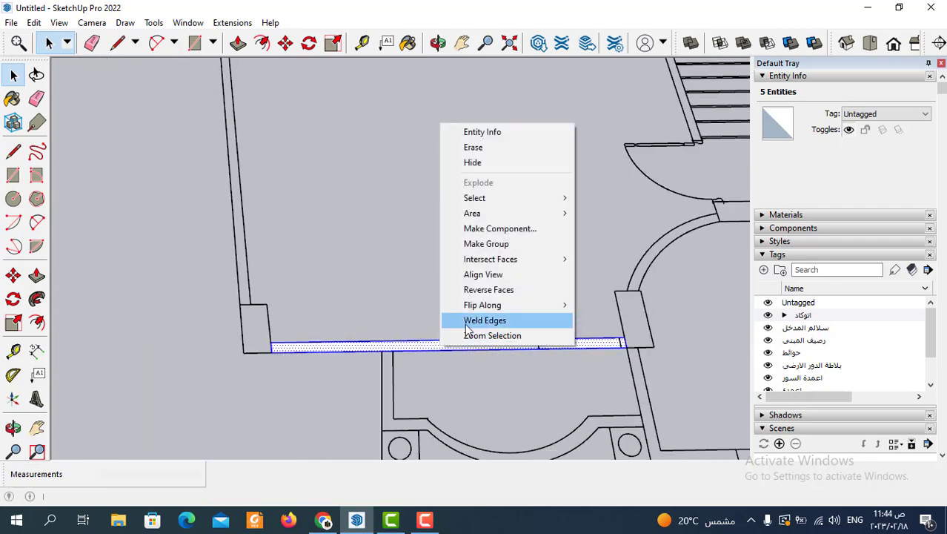
pyautogui.click(490, 230)
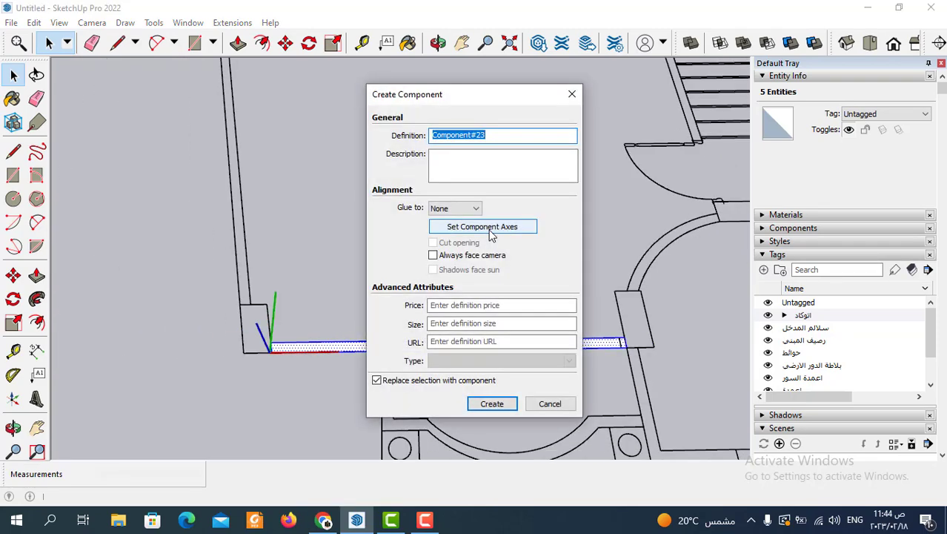
pyautogui.click(491, 403)
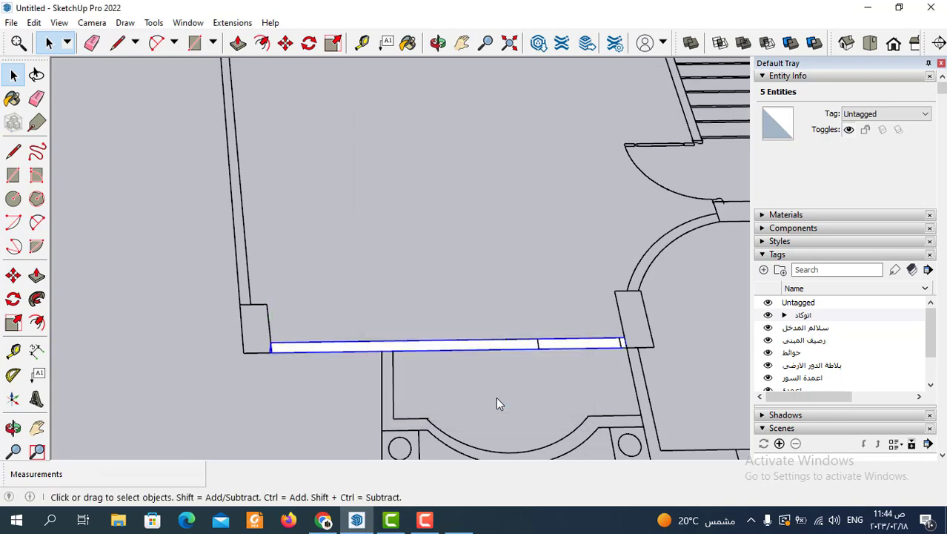
pyautogui.scroll(-2, 443, 315)
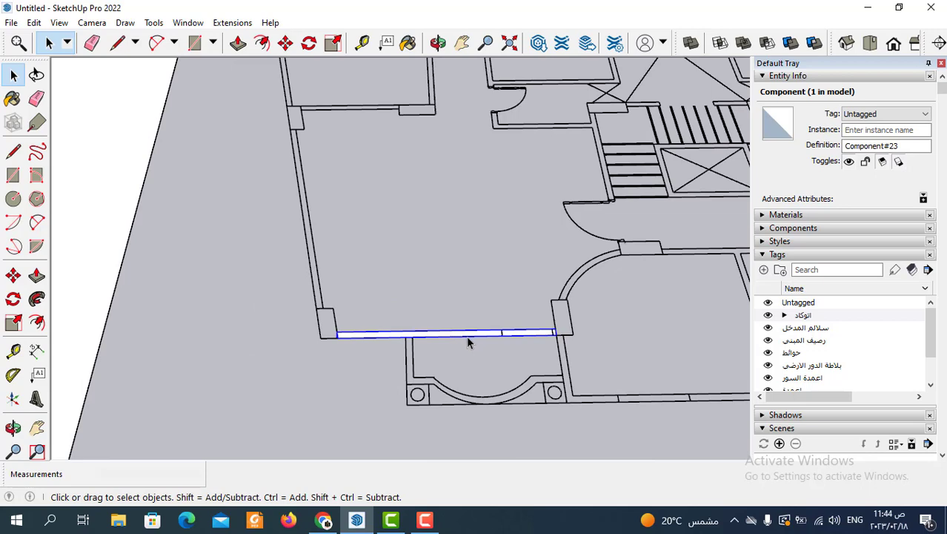
# Step: Inside the component, push/pull the wall strip up to 3.00 m high
pyautogui.scroll(2, 457, 335)
pyautogui.doubleClick(489, 334)
pyautogui.click(489, 335)
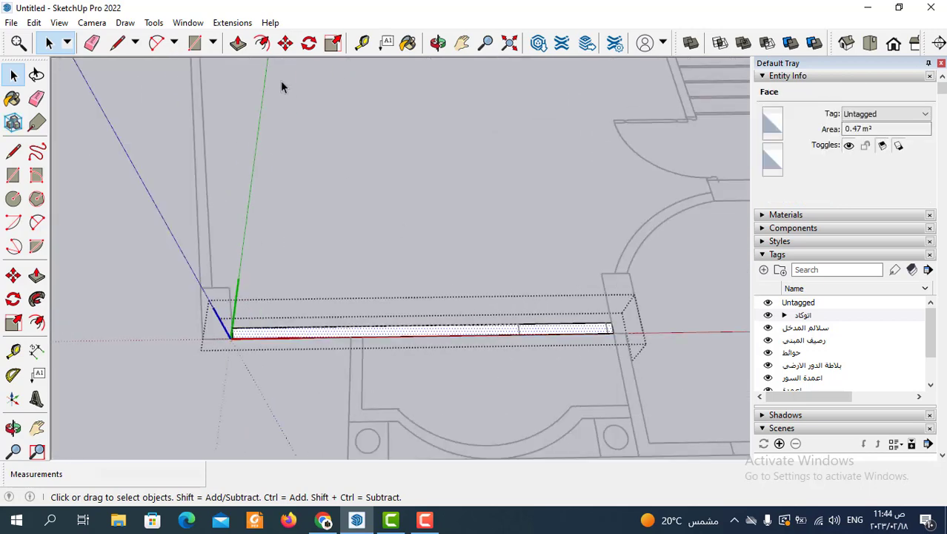
pyautogui.click(238, 42)
pyautogui.click(472, 330)
pyautogui.write('3')
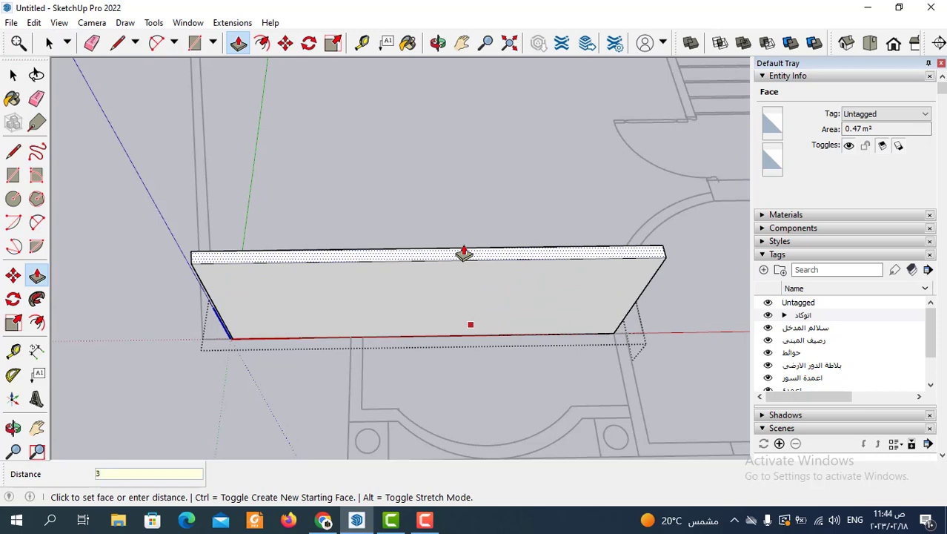
pyautogui.press('Return')
pyautogui.scroll(-3, 463, 256)
pyautogui.moveTo(469, 284)
pyautogui.mouseDown(button='middle')
pyautogui.moveTo(452, 245)
pyautogui.moveTo(467, 245)
pyautogui.moveTo(445, 245)
pyautogui.mouseUp(button='middle')
pyautogui.click(48, 42)
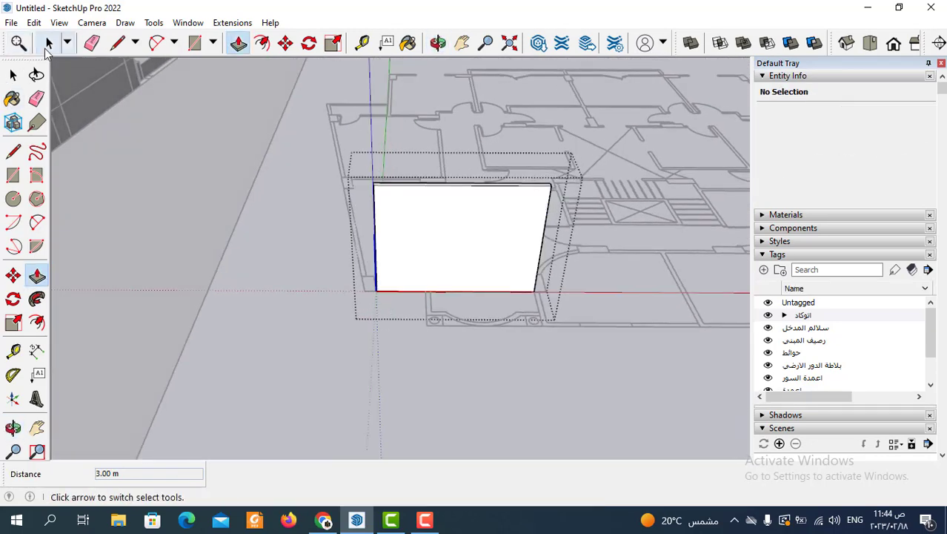
pyautogui.moveTo(289, 319); pyautogui.dragTo(468, 283, button='middle')
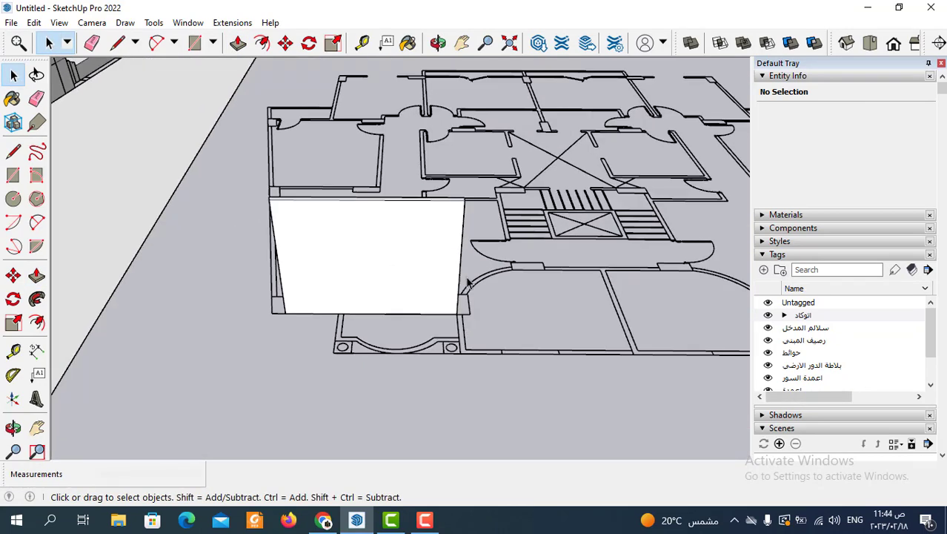
# Step: Copy the wall component with Move and Ctrl to the plan's right side
pyautogui.click(392, 267)
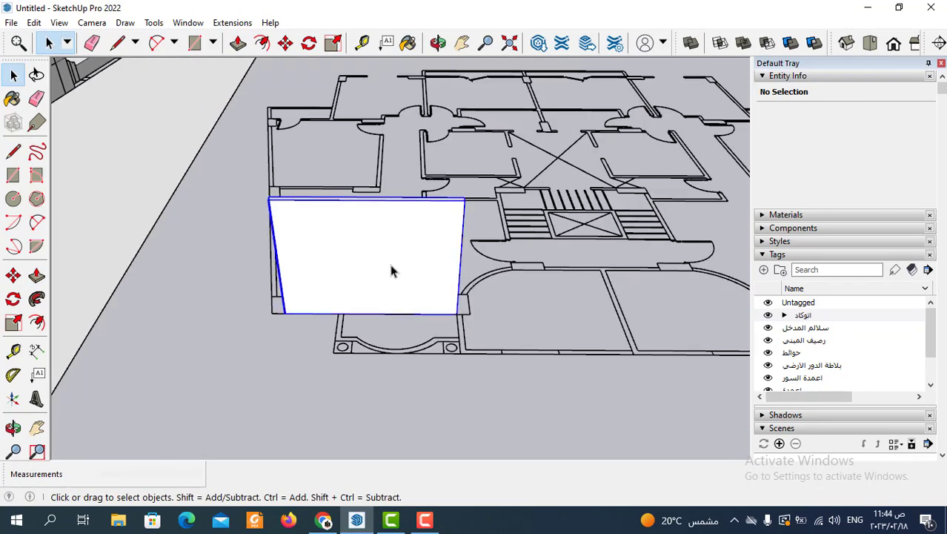
pyautogui.click(285, 42)
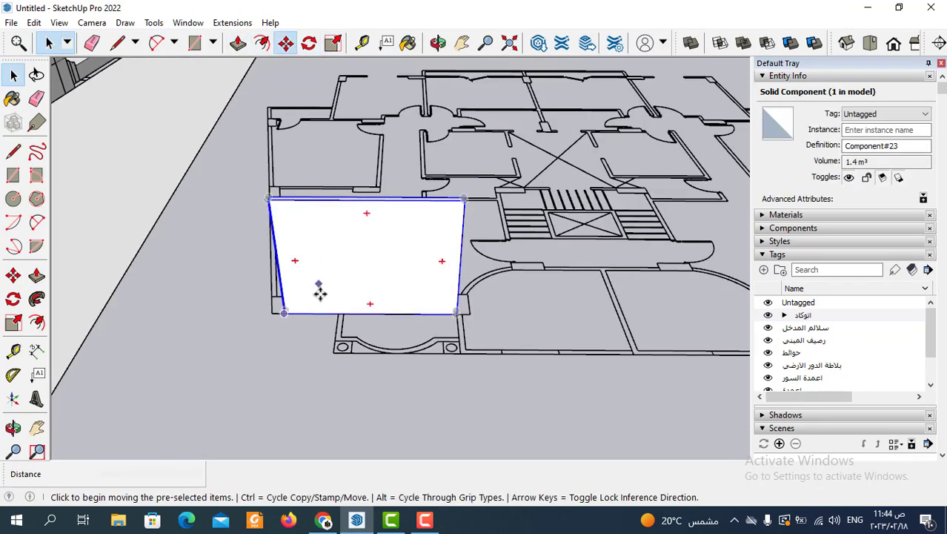
pyautogui.press('ctrl')
pyautogui.click(286, 315)
pyautogui.scroll(-3, 235, 320)
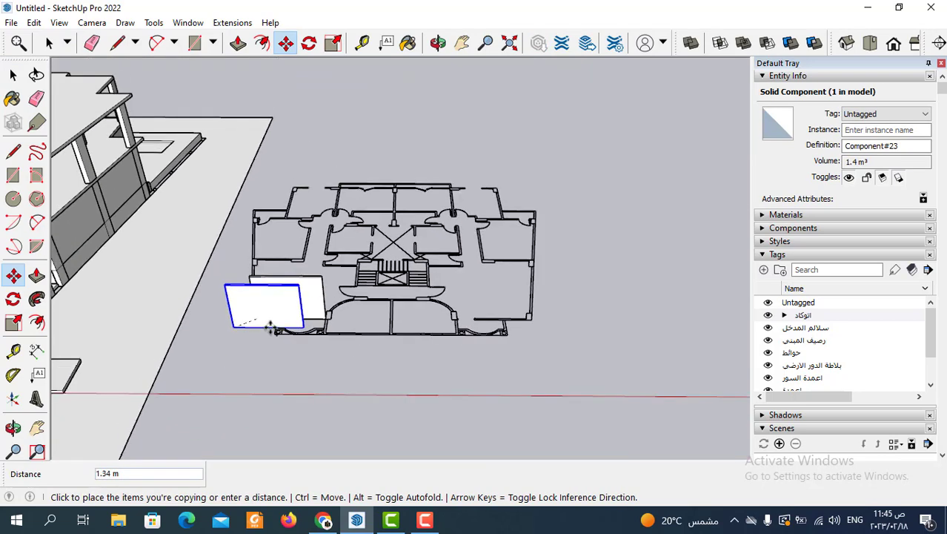
pyautogui.scroll(2, 573, 328)
pyautogui.click(561, 330)
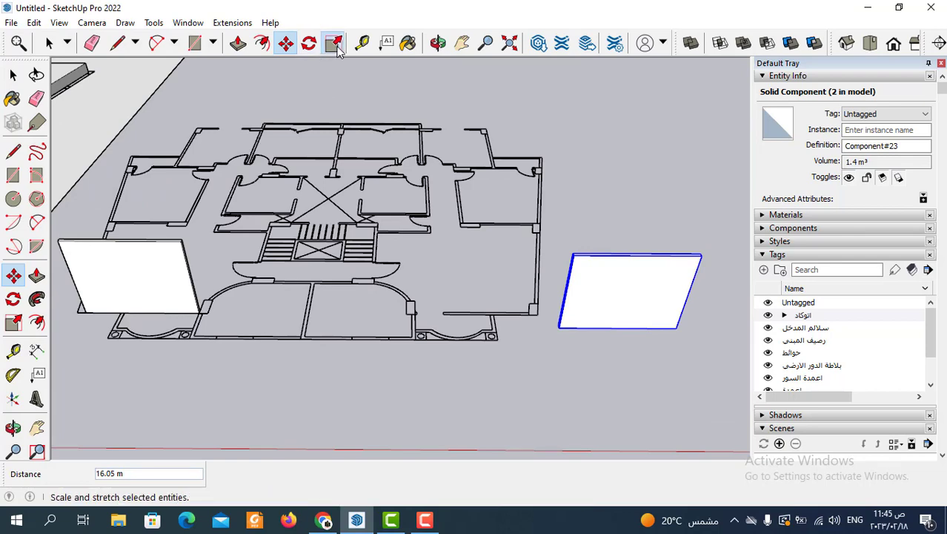
# Step: Mirror the copied wall along the red axis with the Scale tool at −1.00
pyautogui.click(335, 43)
pyautogui.scroll(2, 607, 311)
pyautogui.scroll(3, 554, 330)
pyautogui.moveTo(554, 330)
pyautogui.mouseDown(button='middle')
pyautogui.moveTo(542, 345)
pyautogui.moveTo(419, 344)
pyautogui.moveTo(495, 292)
pyautogui.mouseUp(button='middle')
pyautogui.scroll(3, 460, 312)
pyautogui.scroll(2, 476, 305)
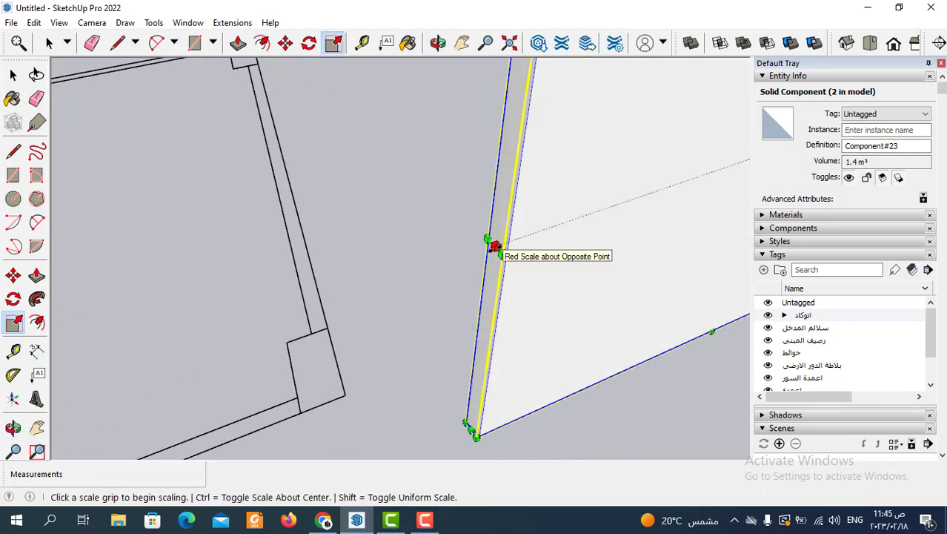
pyautogui.click(495, 246)
pyautogui.scroll(-3, 495, 246)
pyautogui.scroll(-3, 387, 254)
pyautogui.scroll(-2, 368, 265)
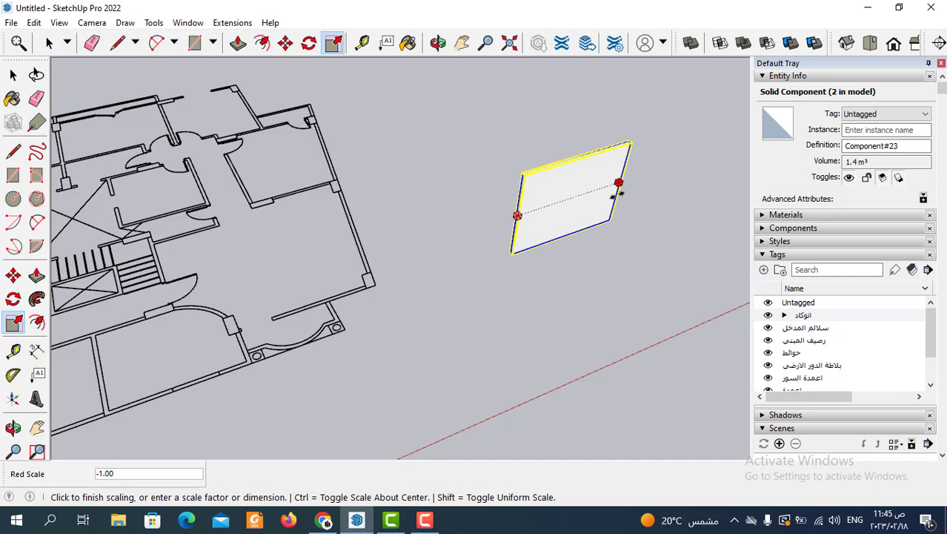
pyautogui.click(617, 195)
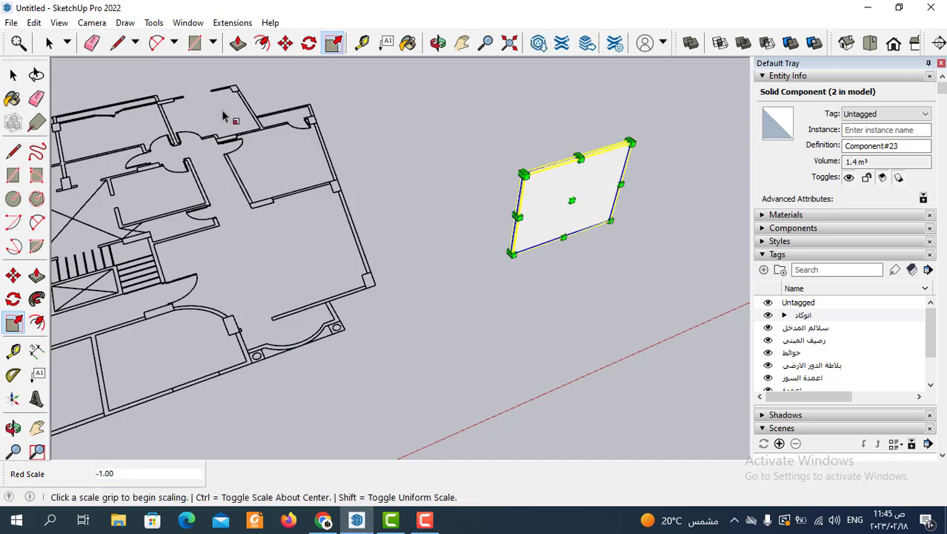
# Step: Move the mirrored wall onto the plan's right corner and orbit to check both walls
pyautogui.click(285, 43)
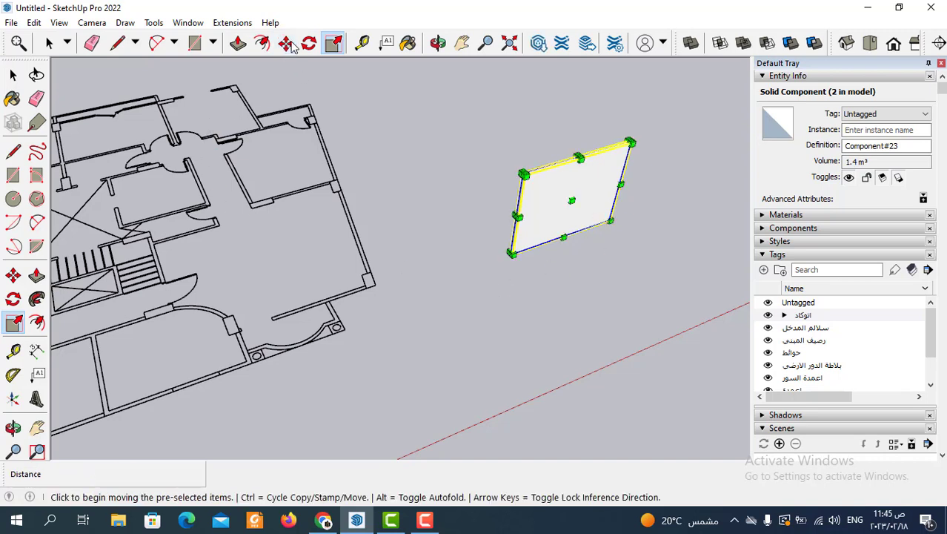
pyautogui.click(614, 222)
pyautogui.scroll(3, 312, 252)
pyautogui.scroll(3, 416, 319)
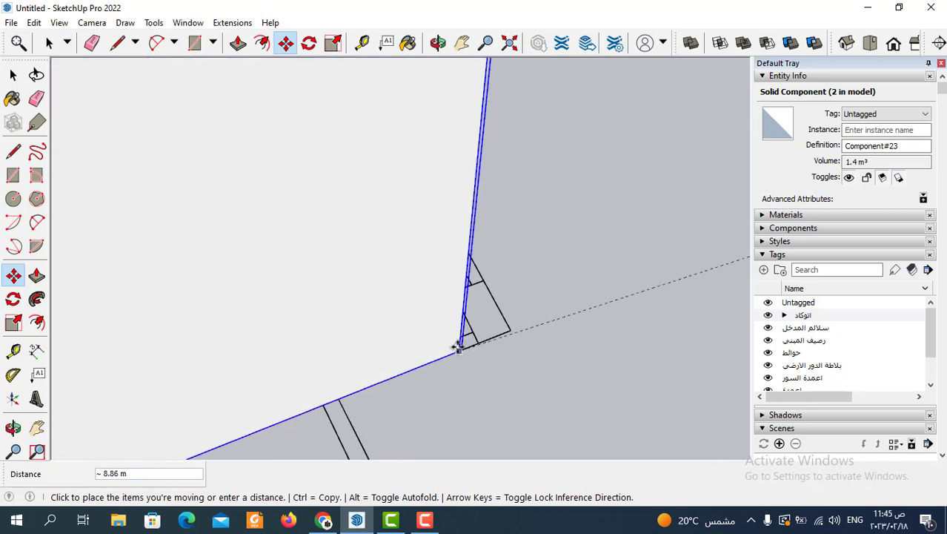
pyautogui.click(476, 344)
pyautogui.scroll(-5, 519, 267)
pyautogui.moveTo(530, 251)
pyautogui.mouseDown(button='middle')
pyautogui.moveTo(413, 309)
pyautogui.moveTo(328, 269)
pyautogui.mouseUp(button='middle')
pyautogui.scroll(2, 341, 326)
pyautogui.moveTo(345, 330); pyautogui.dragTo(377, 313, button='middle')
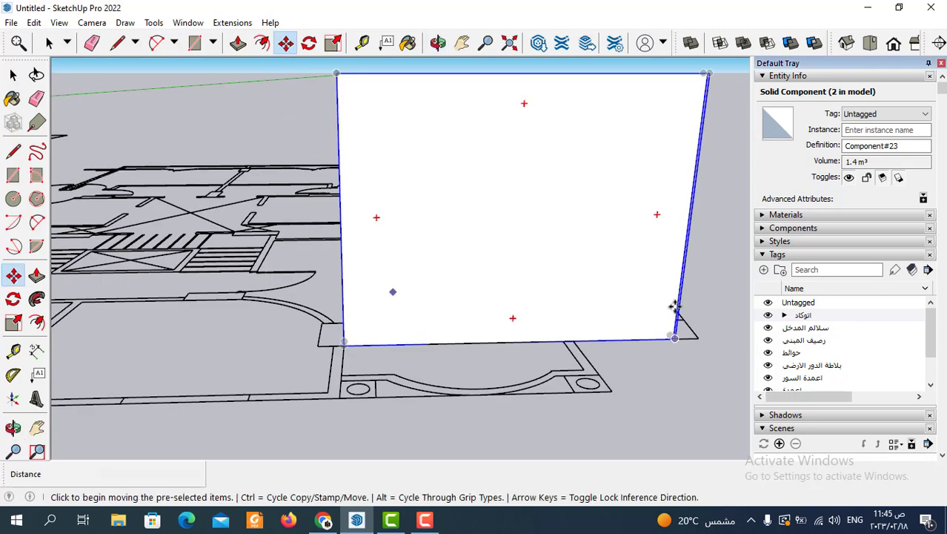
pyautogui.scroll(-3, 391, 290)
pyautogui.moveTo(545, 305); pyautogui.dragTo(560, 316, button='middle')
pyautogui.scroll(-2, 560, 317)
pyautogui.scroll(-2, 520, 292)
pyautogui.scroll(3, 402, 322)
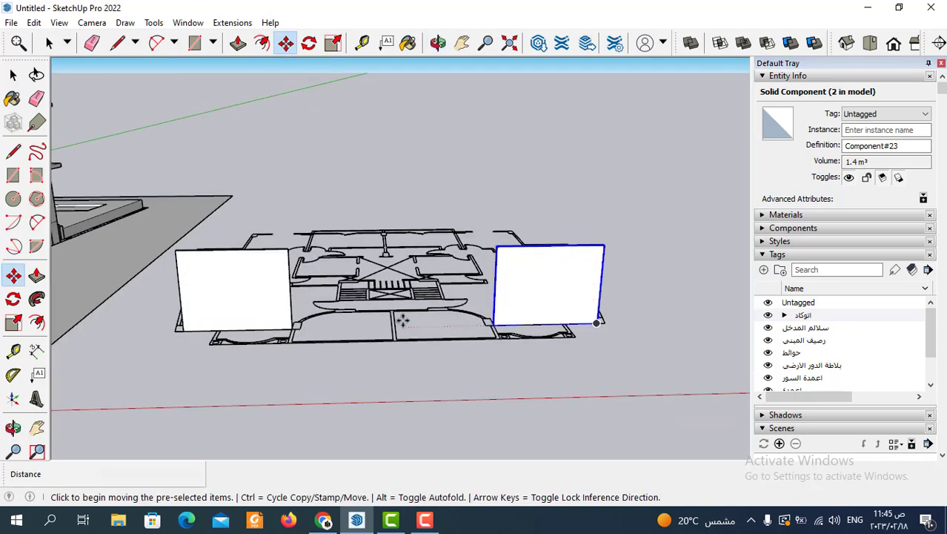
pyautogui.scroll(2, 408, 322)
pyautogui.moveTo(408, 322)
pyautogui.mouseDown(button='middle')
pyautogui.moveTo(569, 363)
pyautogui.moveTo(335, 195)
pyautogui.mouseUp(button='middle')
pyautogui.scroll(-2, 335, 195)
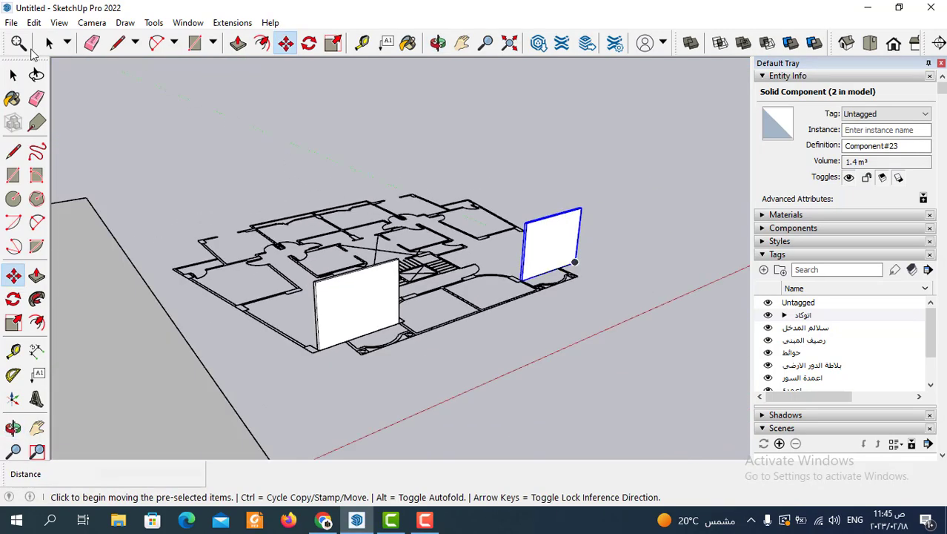
# Step: Inside the wall component, push/pull the face to a 0.13 m thickness
pyautogui.click(49, 43)
pyautogui.click(161, 286)
pyautogui.moveTo(161, 286)
pyautogui.mouseDown(button='middle')
pyautogui.moveTo(625, 374)
pyautogui.moveTo(351, 341)
pyautogui.mouseUp(button='middle')
pyautogui.doubleClick(457, 315)
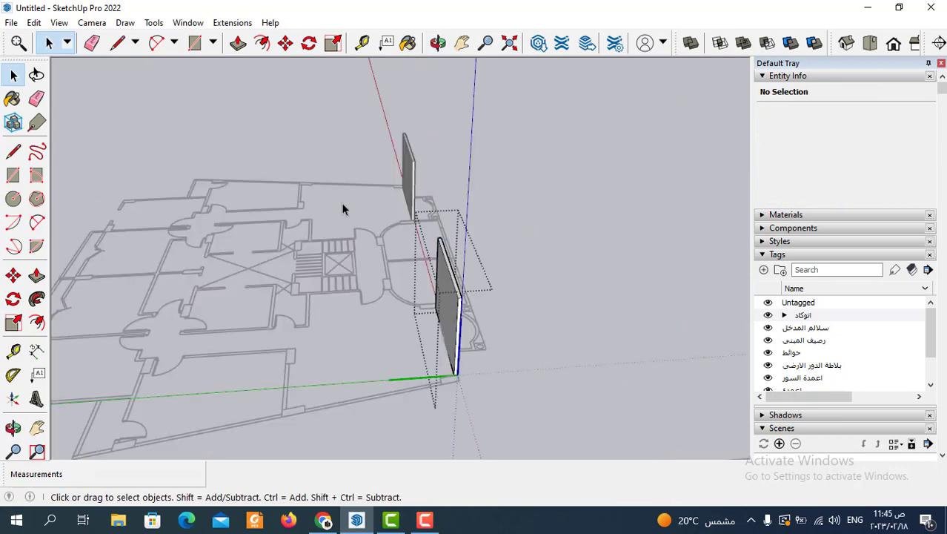
pyautogui.click(238, 42)
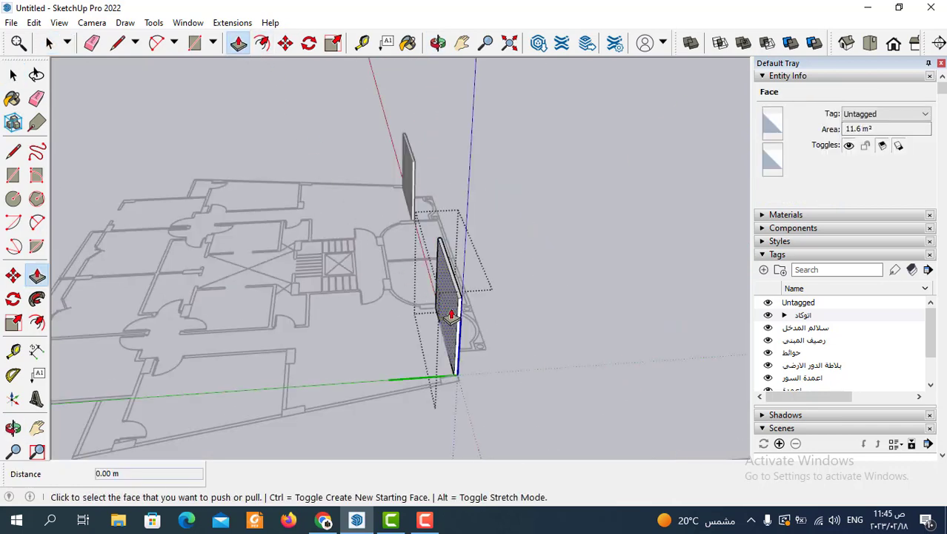
pyautogui.click(442, 310)
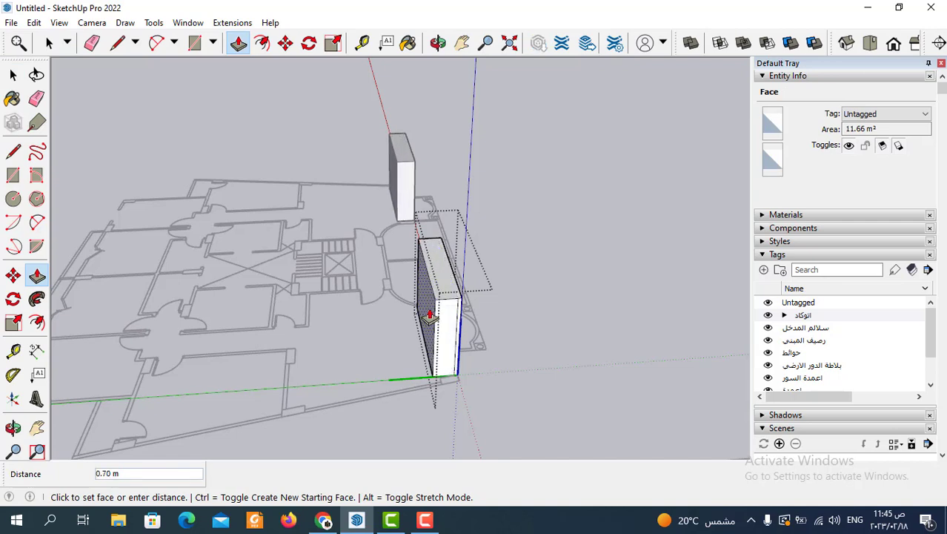
pyautogui.write('3')
pyautogui.press('Return')
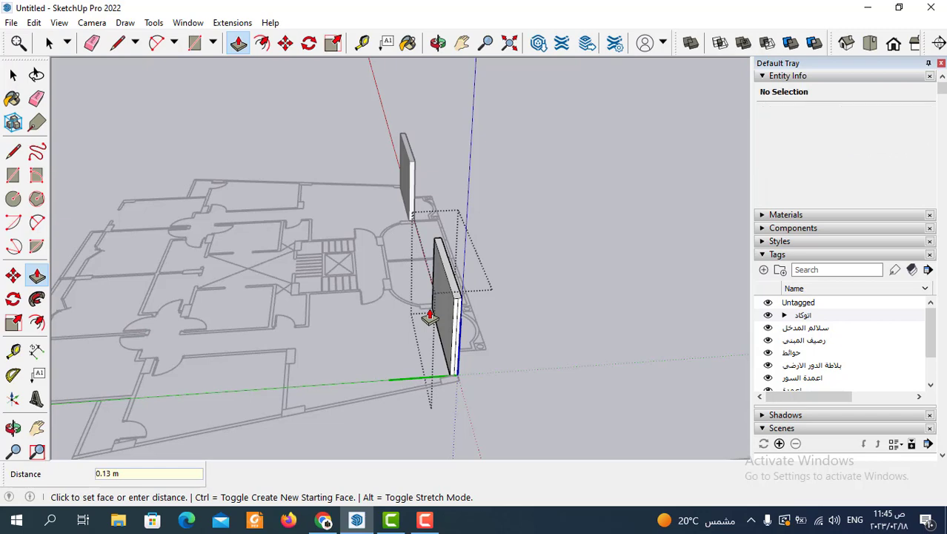
# Step: Orbit around the thickened walls to inspect them, then return to the Select tool
pyautogui.moveTo(523, 361); pyautogui.dragTo(355, 349, button='middle')
pyautogui.scroll(2, 321, 332)
pyautogui.scroll(2, 355, 402)
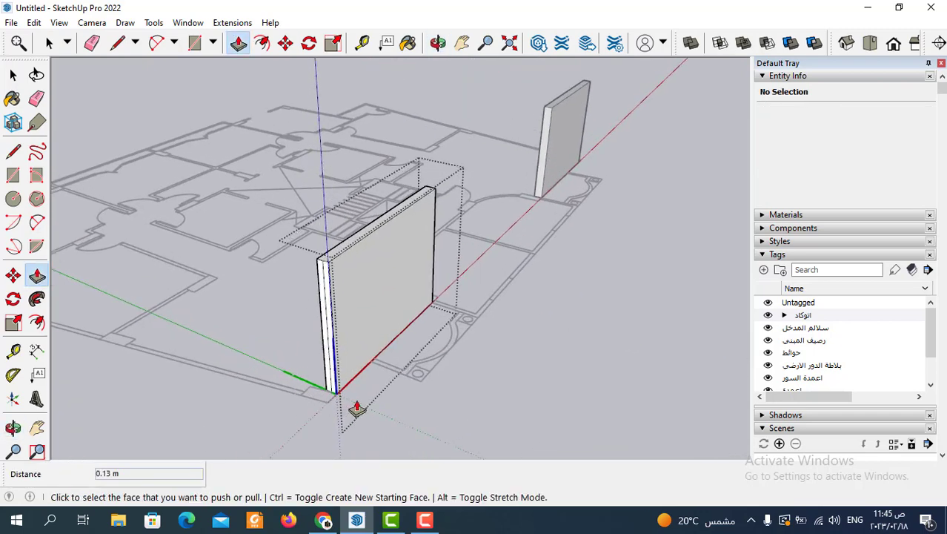
pyautogui.scroll(3, 335, 386)
pyautogui.scroll(2, 335, 385)
pyautogui.moveTo(355, 412)
pyautogui.mouseDown(button='middle')
pyautogui.moveTo(194, 406)
pyautogui.moveTo(395, 372)
pyautogui.mouseUp(button='middle')
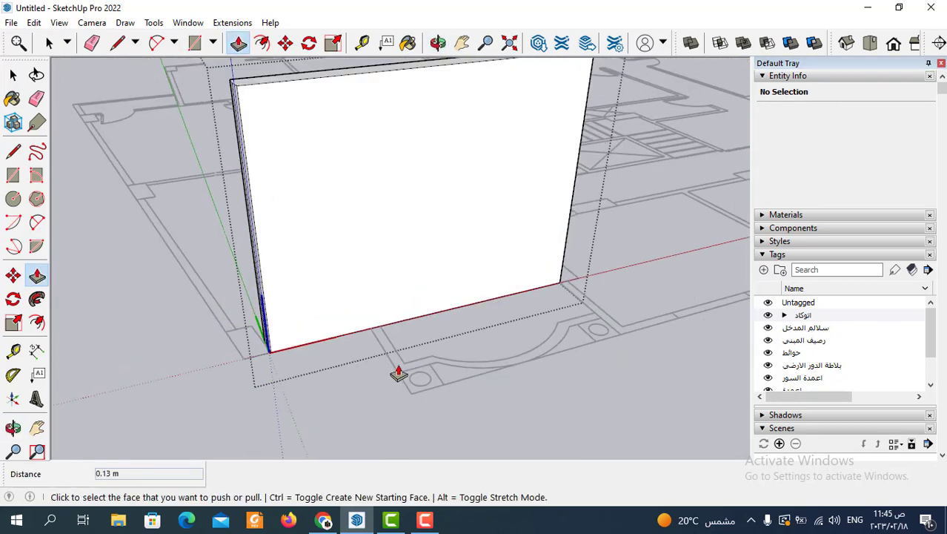
pyautogui.scroll(-2, 541, 394)
pyautogui.moveTo(540, 394); pyautogui.dragTo(366, 338, button='middle')
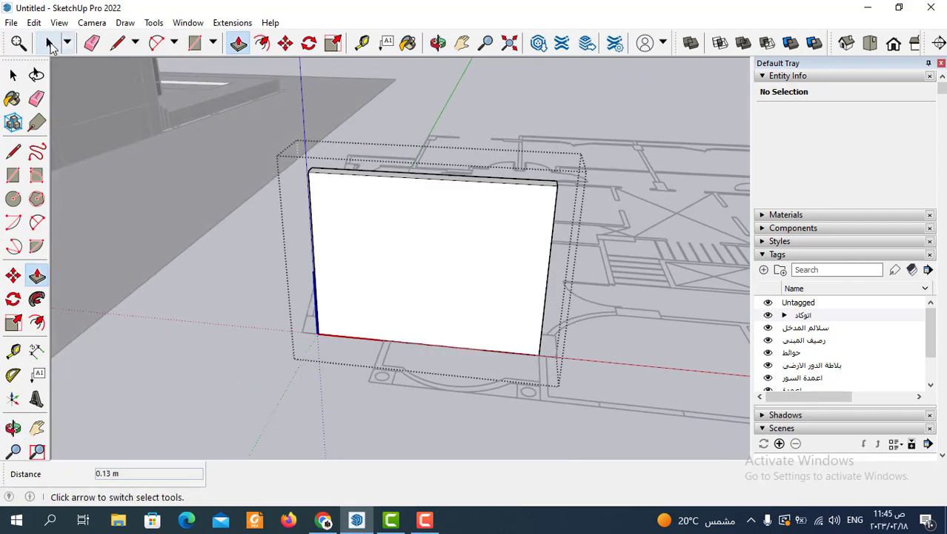
pyautogui.click(49, 42)
pyautogui.scroll(-3, 385, 271)
pyautogui.scroll(-2, 455, 364)
pyautogui.moveTo(454, 364)
pyautogui.mouseDown(button='middle')
pyautogui.moveTo(421, 377)
pyautogui.moveTo(460, 366)
pyautogui.mouseUp(button='middle')
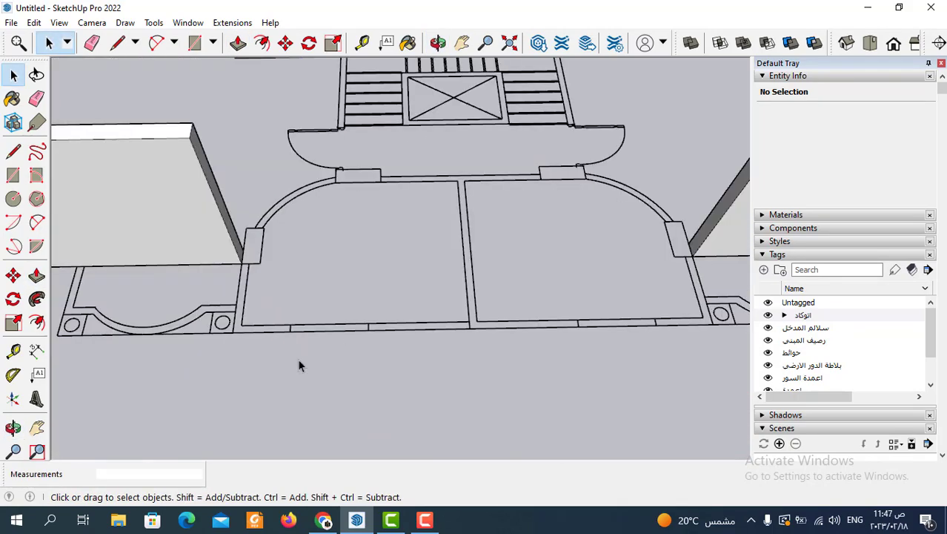
# Step: Draw lines across the front between the pillars and down from the central divider past the front edge
pyautogui.scroll(-2, 315, 331)
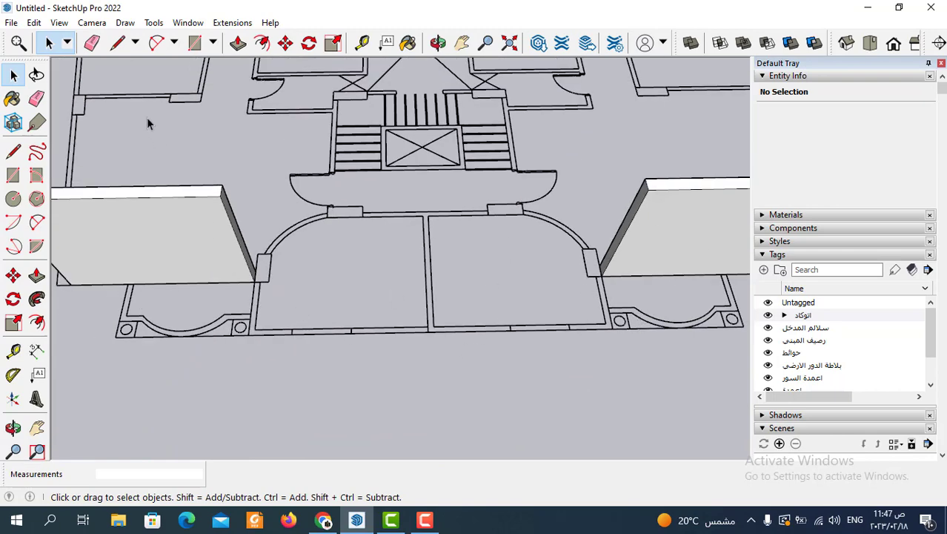
pyautogui.press('l')
pyautogui.scroll(2, 272, 304)
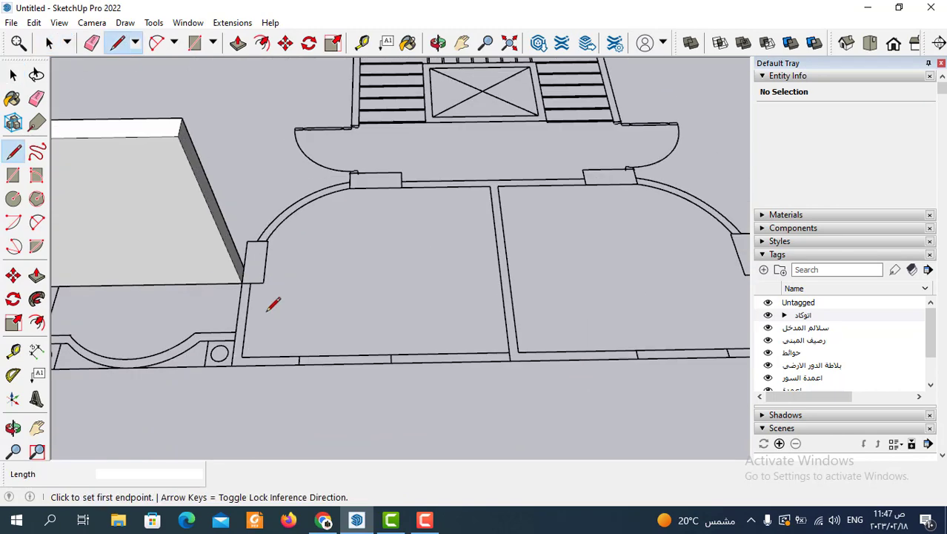
pyautogui.click(246, 318)
pyautogui.scroll(-2, 443, 313)
pyautogui.scroll(1, 519, 312)
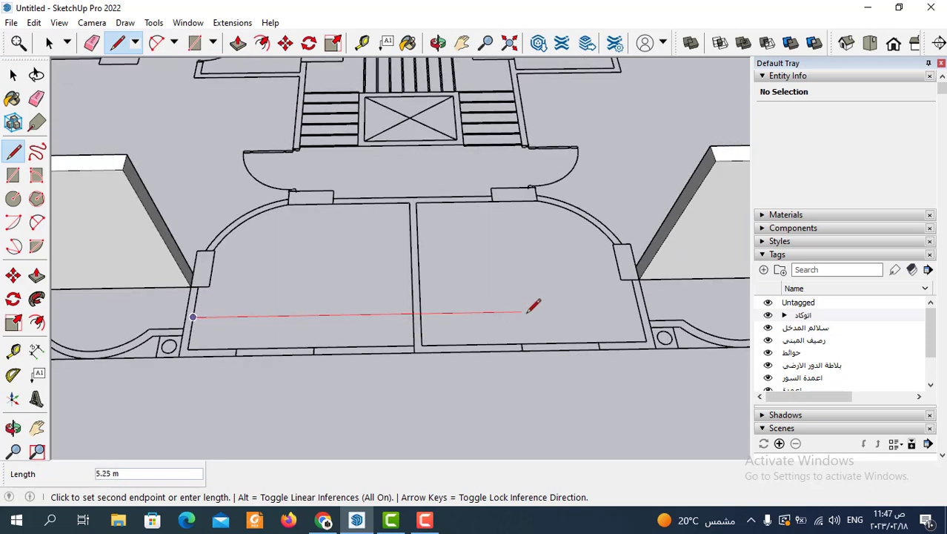
pyautogui.click(639, 309)
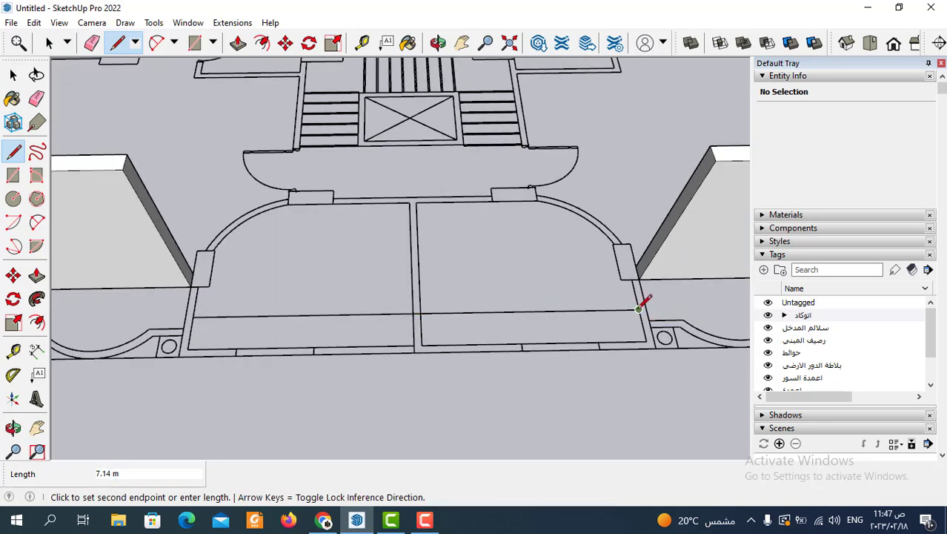
pyautogui.scroll(1, 566, 262)
pyautogui.press('Escape')
pyautogui.scroll(2, 490, 300)
pyautogui.scroll(2, 450, 290)
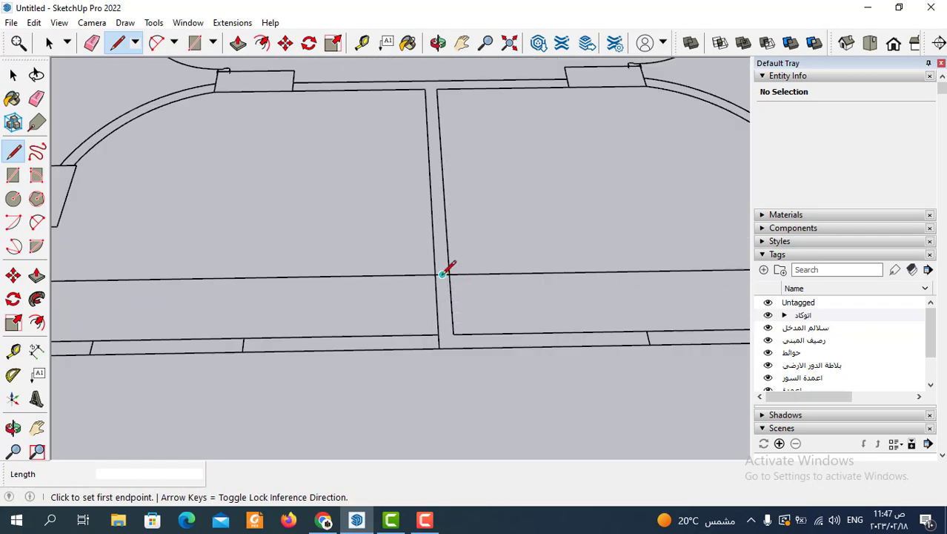
pyautogui.click(442, 273)
pyautogui.scroll(-2, 449, 243)
pyautogui.click(453, 381)
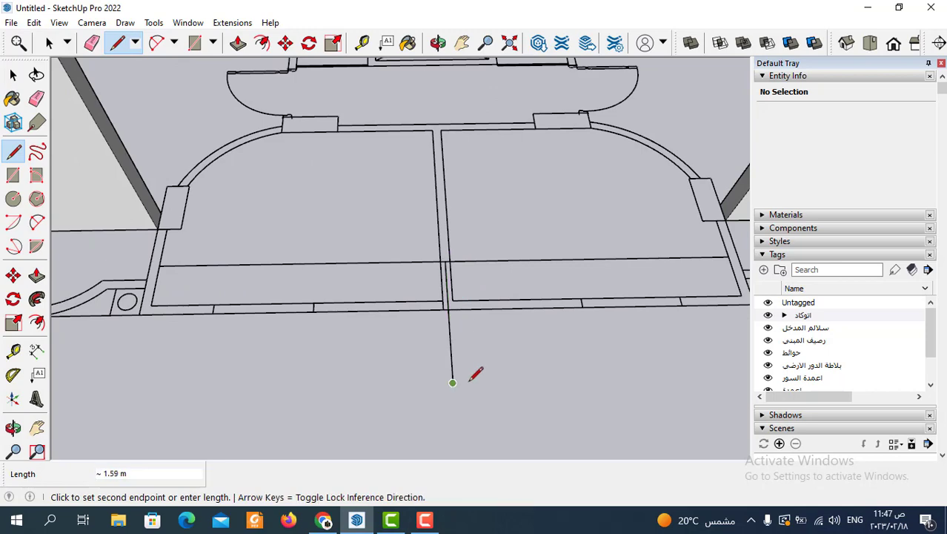
pyautogui.press('Escape')
# Step: Trace an edge from the left pillar corner down to the front boundary, then along to the divider
pyautogui.scroll(-2, 525, 299)
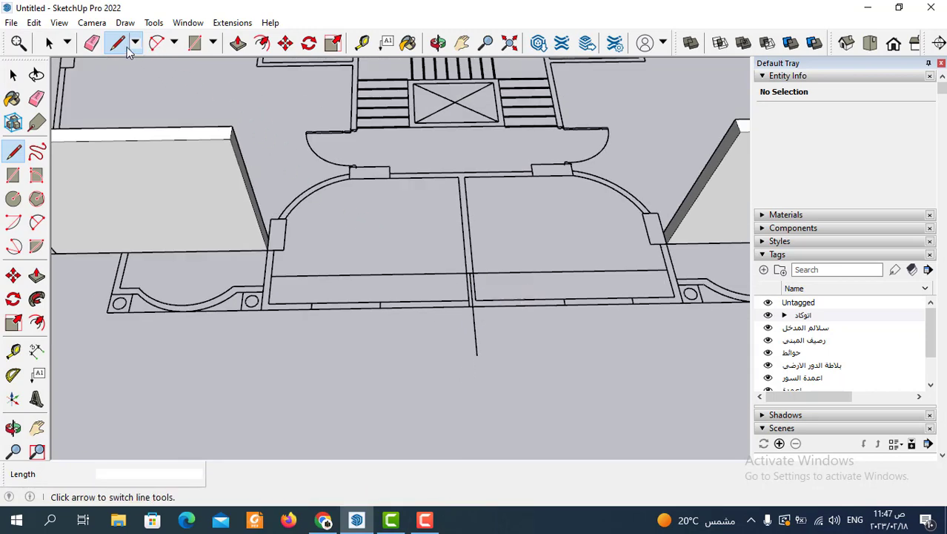
pyautogui.scroll(2, 296, 275)
pyautogui.scroll(2, 256, 218)
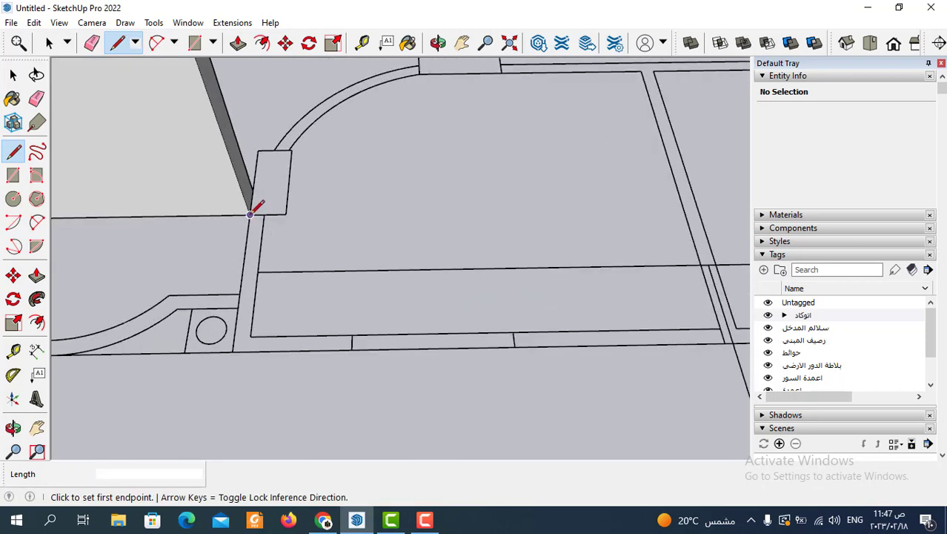
pyautogui.click(249, 215)
pyautogui.click(232, 352)
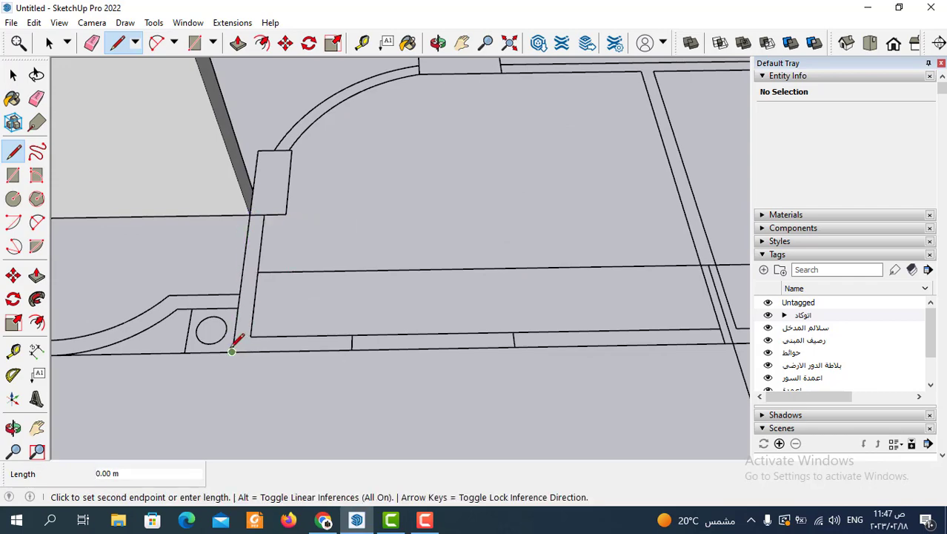
pyautogui.scroll(-2, 548, 343)
pyautogui.scroll(3, 535, 339)
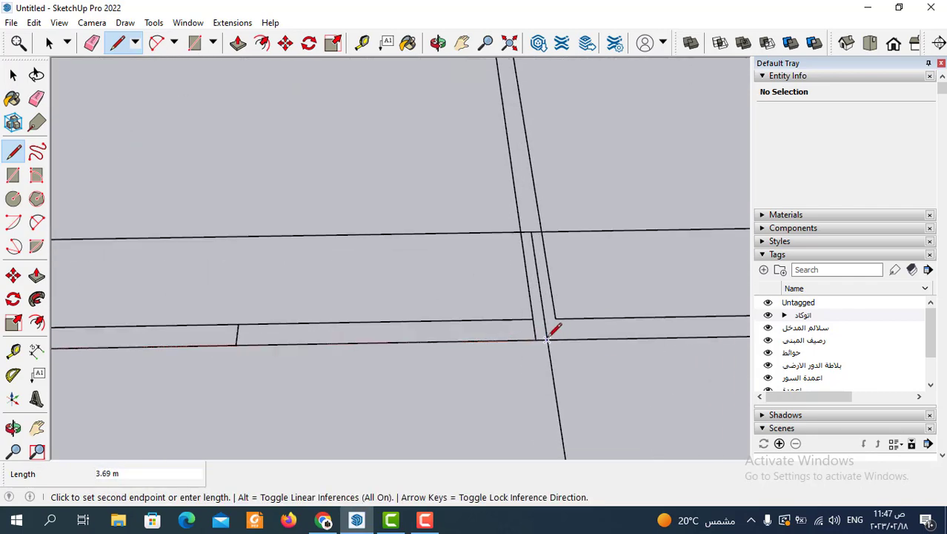
pyautogui.click(549, 338)
pyautogui.scroll(-1, 593, 326)
pyautogui.press('Escape')
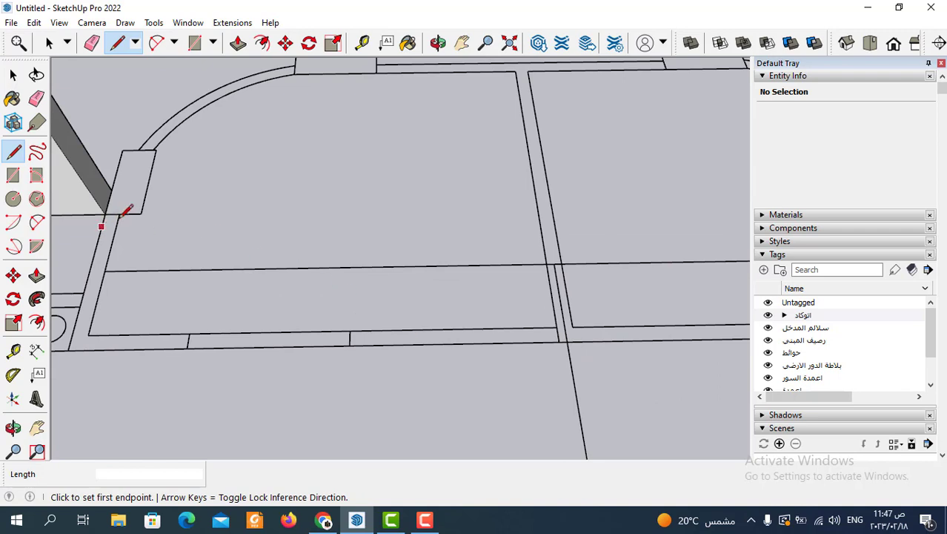
# Step: Draw the pillar-side edge to the divider and close the small gap so the strip forms a face
pyautogui.click(119, 215)
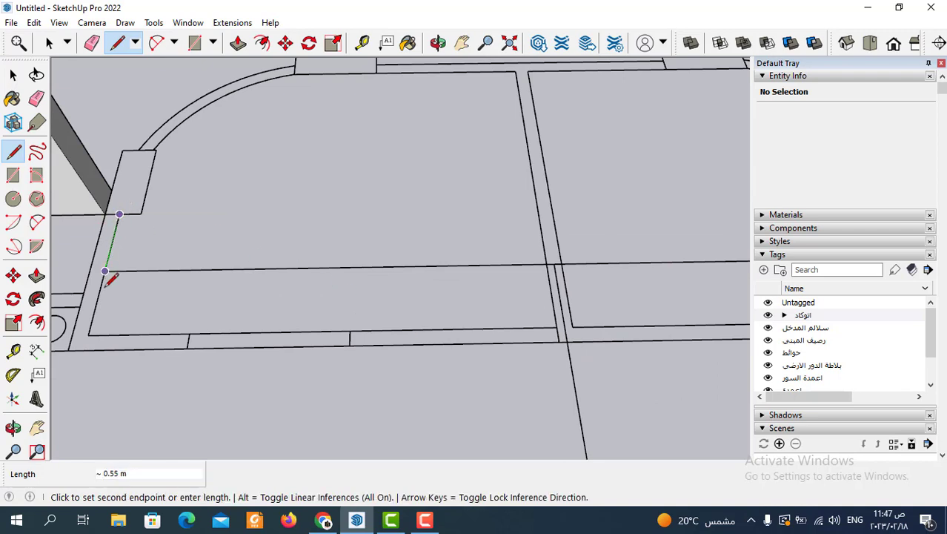
pyautogui.click(88, 333)
pyautogui.scroll(2, 519, 326)
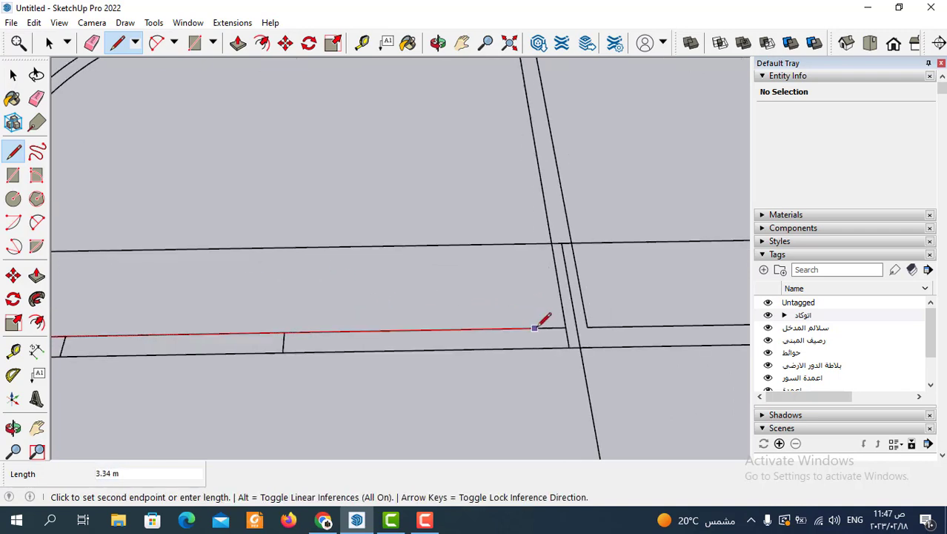
pyautogui.click(577, 327)
pyautogui.scroll(-2, 578, 326)
pyautogui.scroll(2, 578, 326)
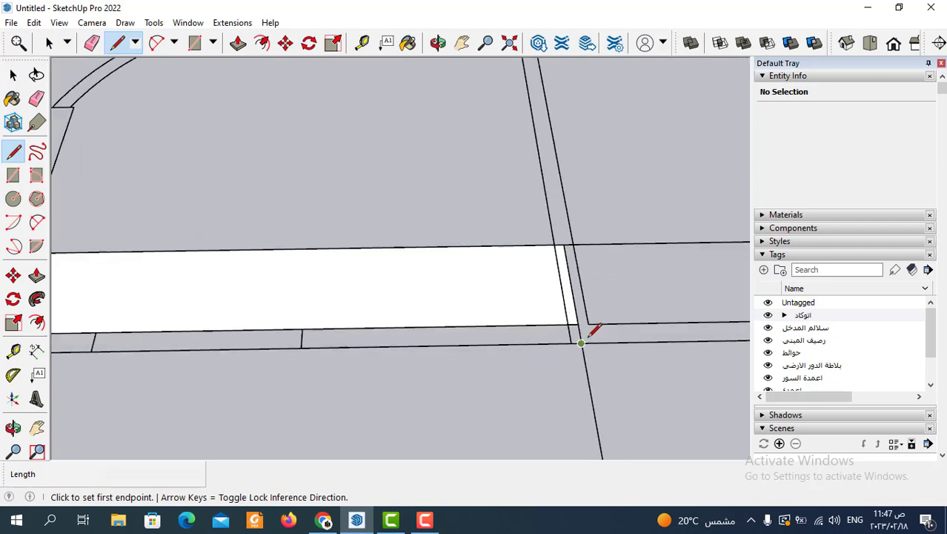
pyautogui.scroll(1, 578, 324)
pyautogui.click(577, 324)
pyautogui.press('Escape')
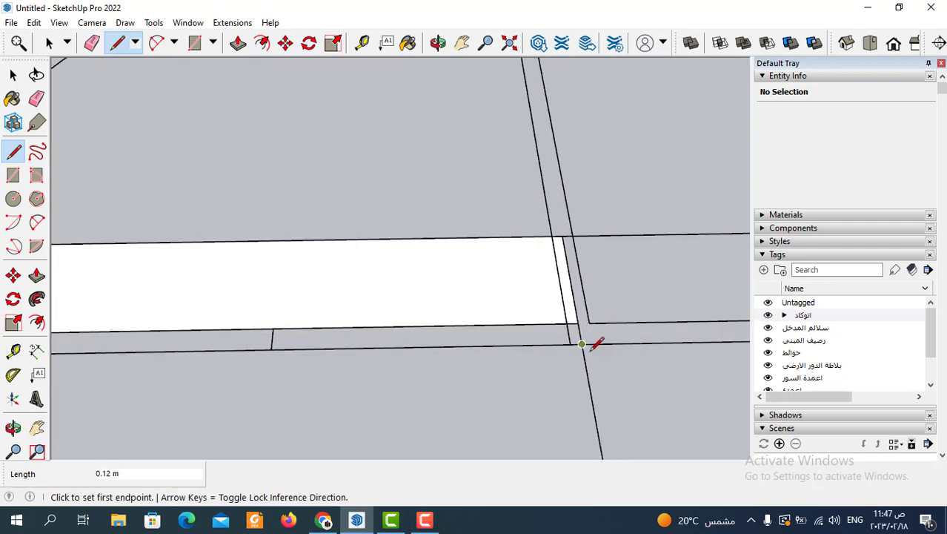
pyautogui.scroll(-3, 590, 340)
pyautogui.scroll(1, 560, 360)
pyautogui.scroll(2, 186, 255)
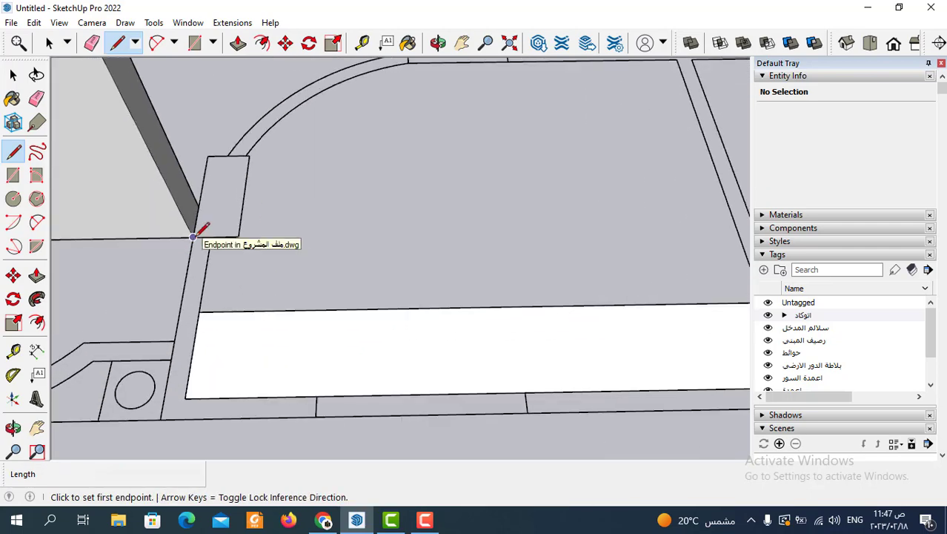
pyautogui.click(194, 238)
pyautogui.click(211, 237)
pyautogui.scroll(-2, 338, 264)
pyautogui.scroll(-1, 545, 317)
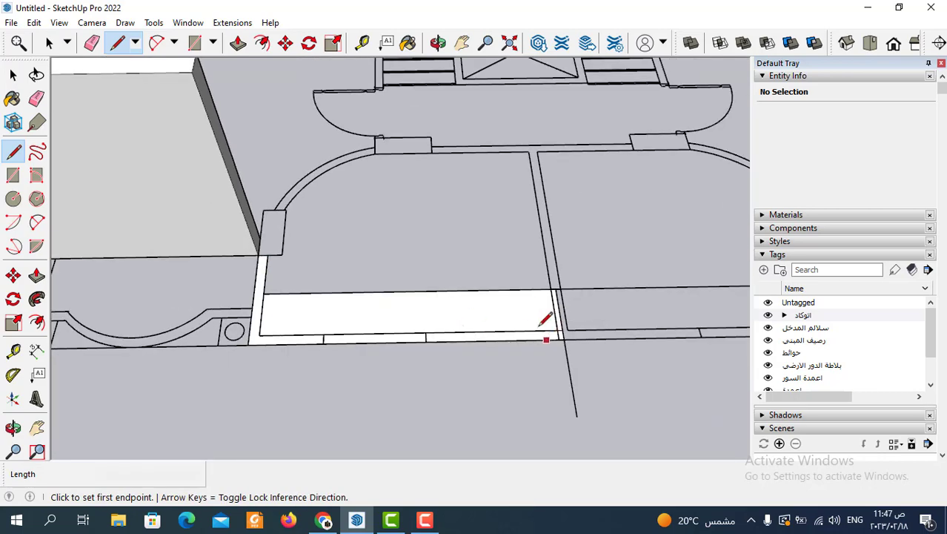
pyautogui.scroll(2, 549, 327)
pyautogui.scroll(-1, 489, 338)
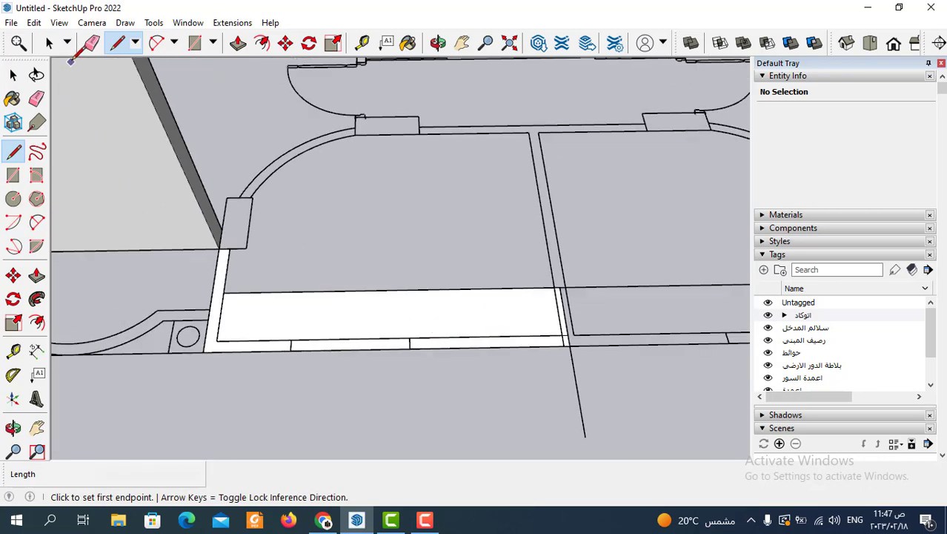
pyautogui.click(52, 43)
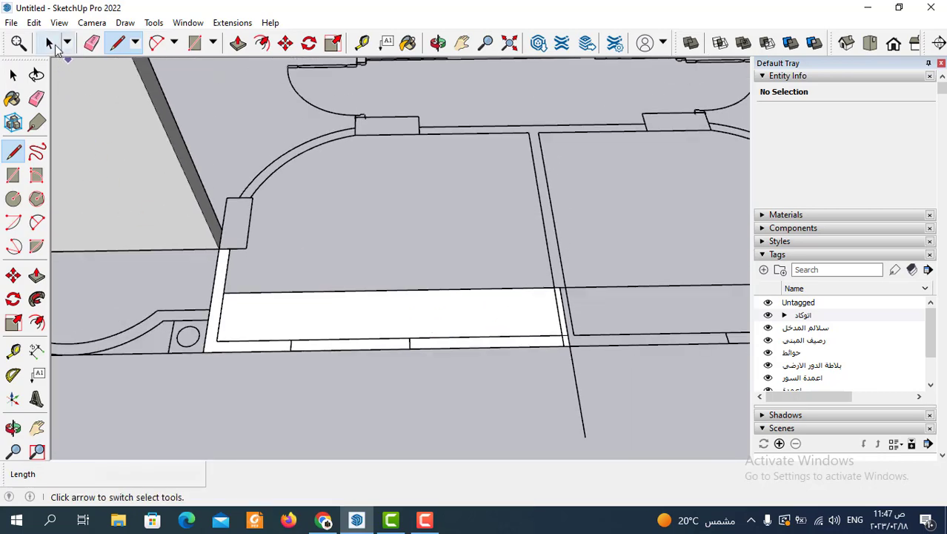
# Step: Delete the strip's unwanted top edge along with its face
pyautogui.click(387, 295)
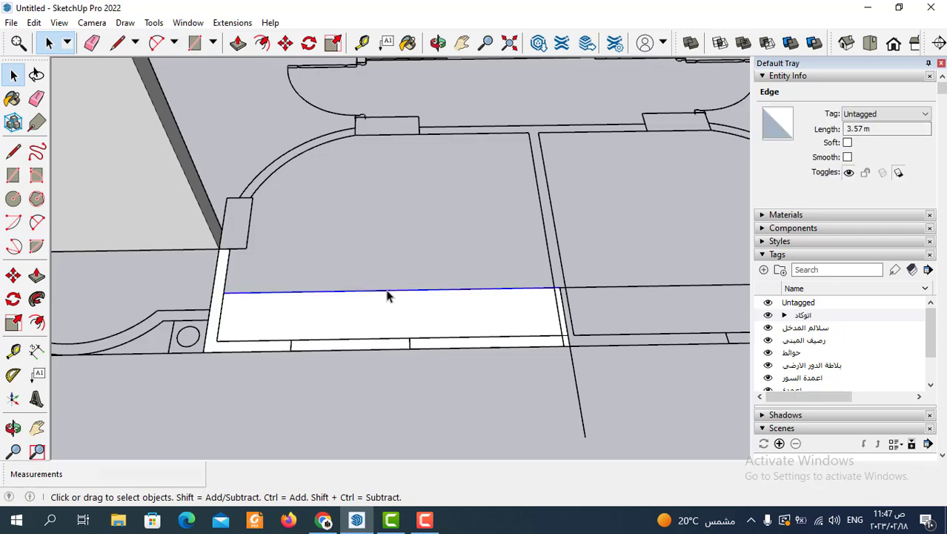
pyautogui.press('Delete')
pyautogui.scroll(2, 546, 321)
pyautogui.scroll(2, 552, 341)
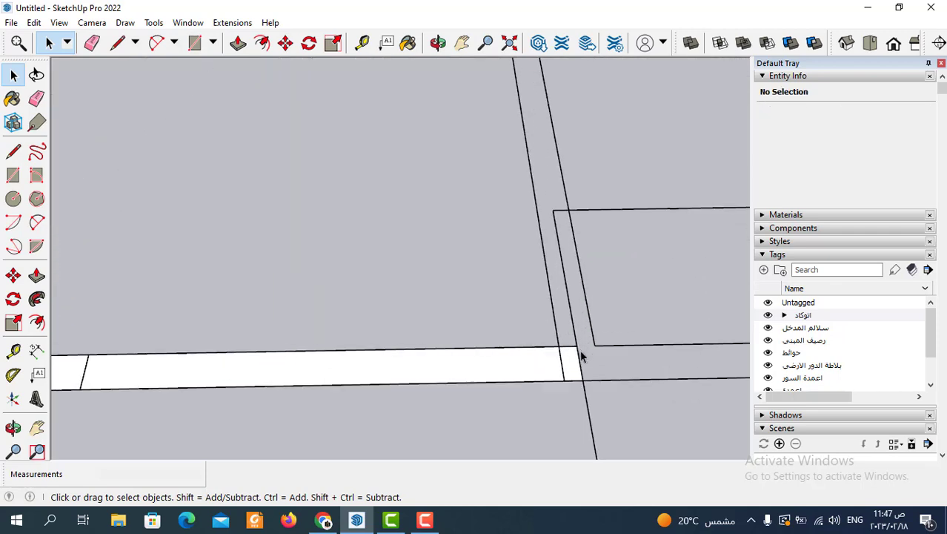
pyautogui.scroll(2, 564, 367)
# Step: Select the L-shaped strip face and edges and make it the new component Component#24
pyautogui.click(561, 367)
pyautogui.scroll(-2, 534, 363)
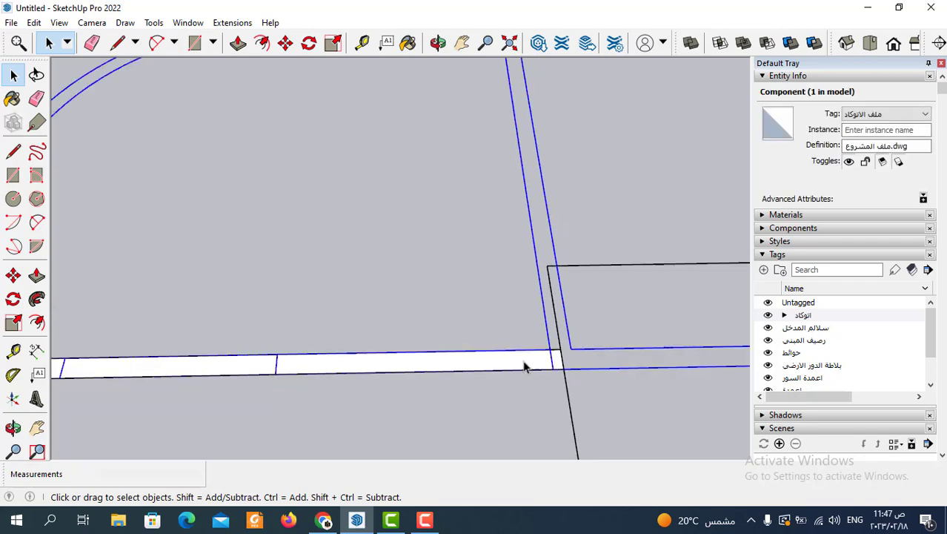
pyautogui.click(567, 378)
pyautogui.scroll(-2, 519, 374)
pyautogui.scroll(2, 492, 375)
pyautogui.doubleClick(495, 363)
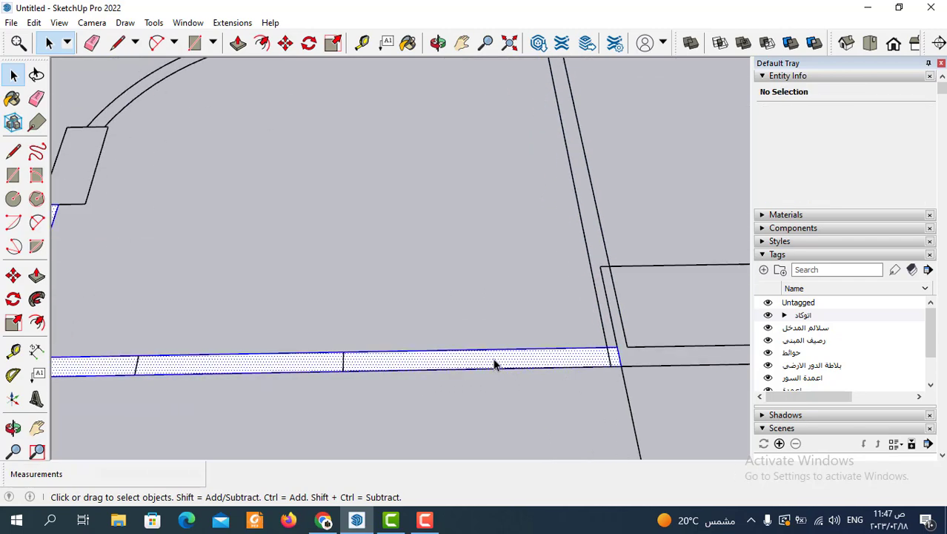
pyautogui.scroll(-2, 495, 363)
pyautogui.rightClick(494, 364)
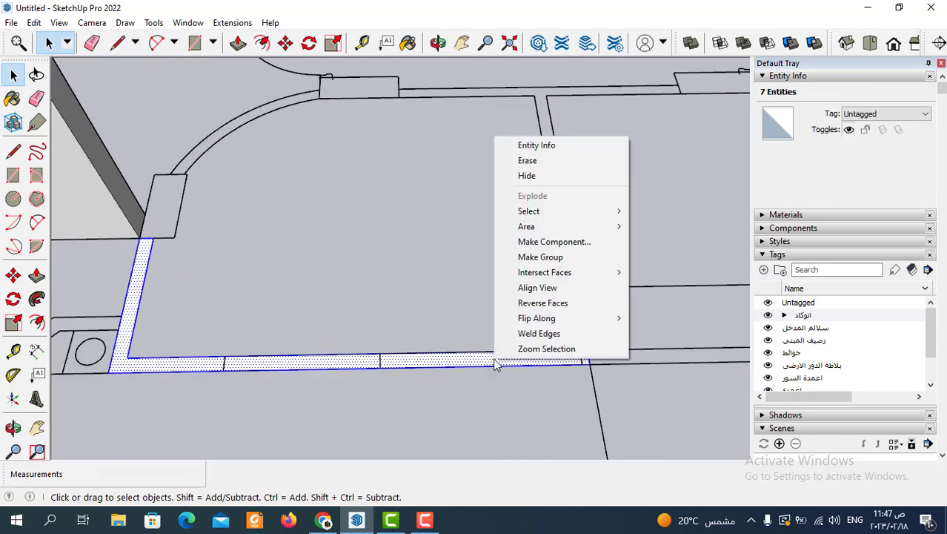
pyautogui.click(554, 241)
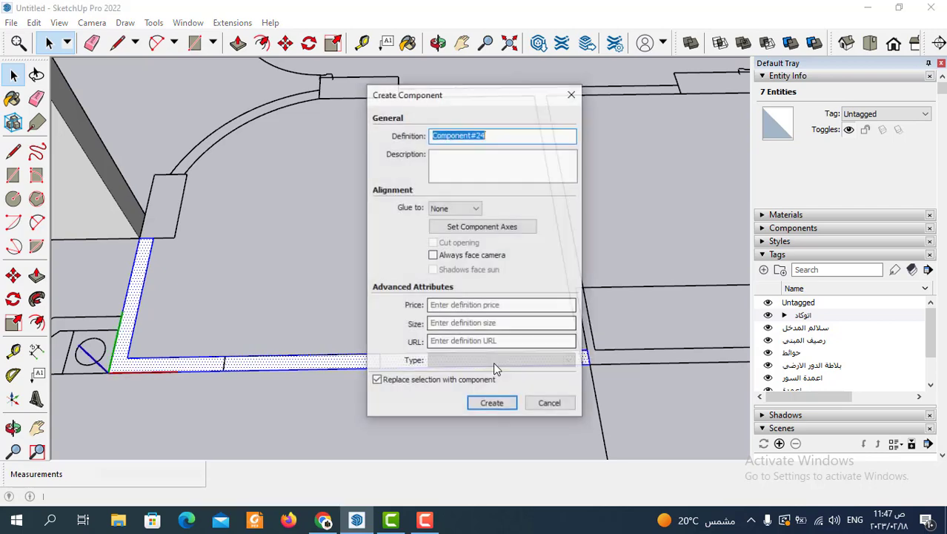
pyautogui.click(492, 404)
pyautogui.scroll(2, 469, 333)
pyautogui.scroll(2, 480, 328)
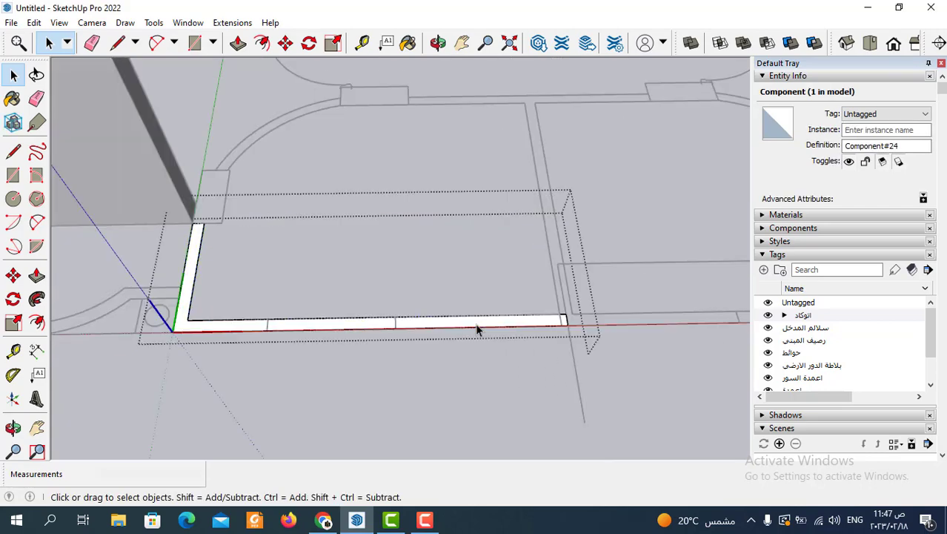
pyautogui.click(381, 183)
# Step: Push/Pull the L-shaped Component#24 strip up 3.00 m, then orbit to check the wall
pyautogui.click(238, 42)
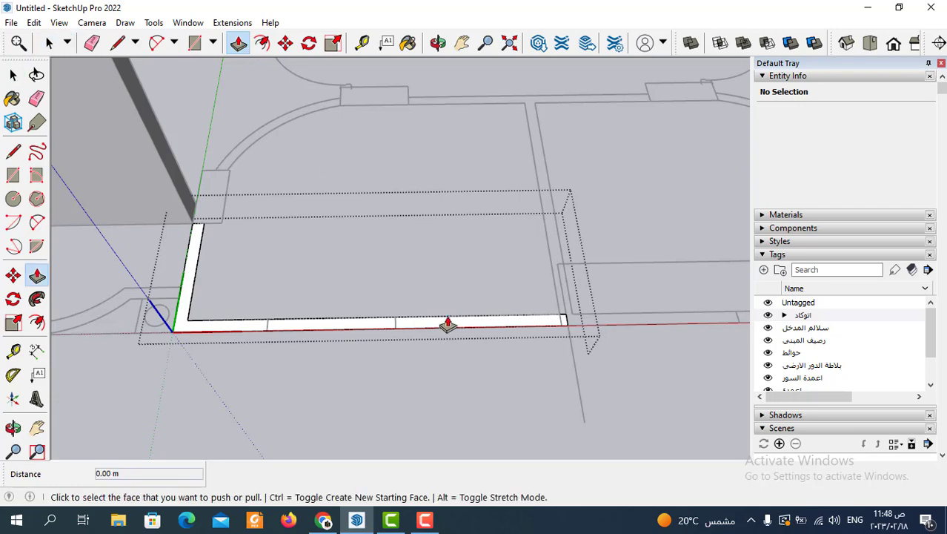
pyautogui.click(448, 325)
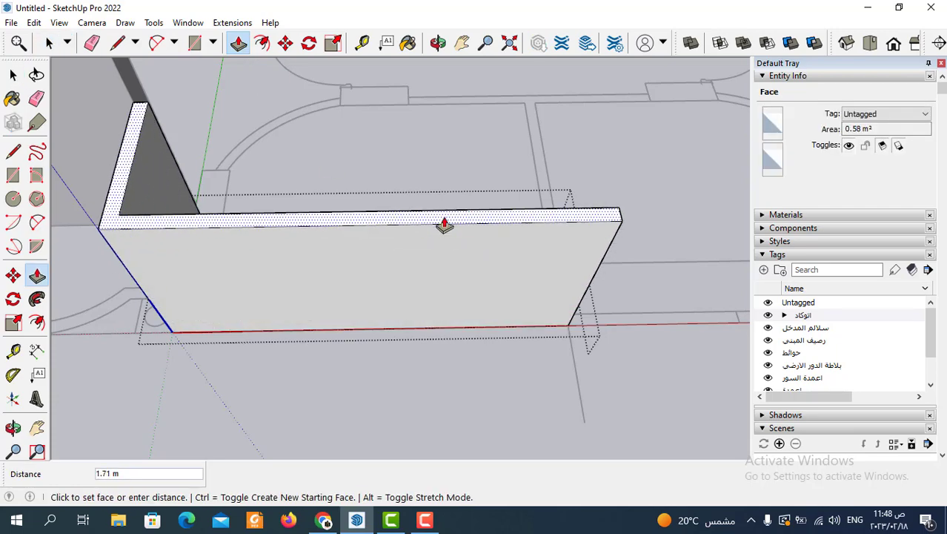
pyautogui.press('Return')
pyautogui.scroll(-3, 461, 285)
pyautogui.scroll(-3, 409, 325)
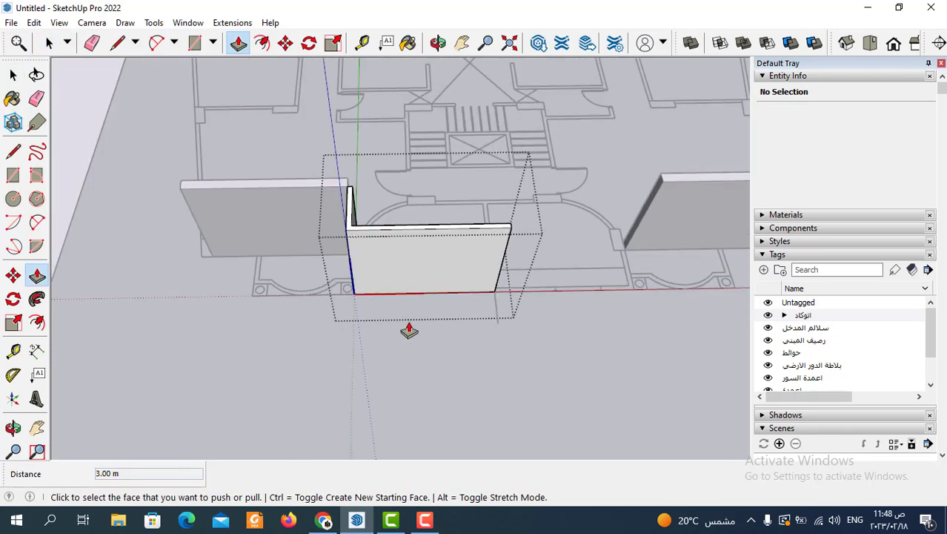
pyautogui.moveTo(409, 326)
pyautogui.mouseDown(button='middle')
pyautogui.moveTo(396, 236)
pyautogui.moveTo(531, 201)
pyautogui.moveTo(442, 119)
pyautogui.mouseUp(button='middle')
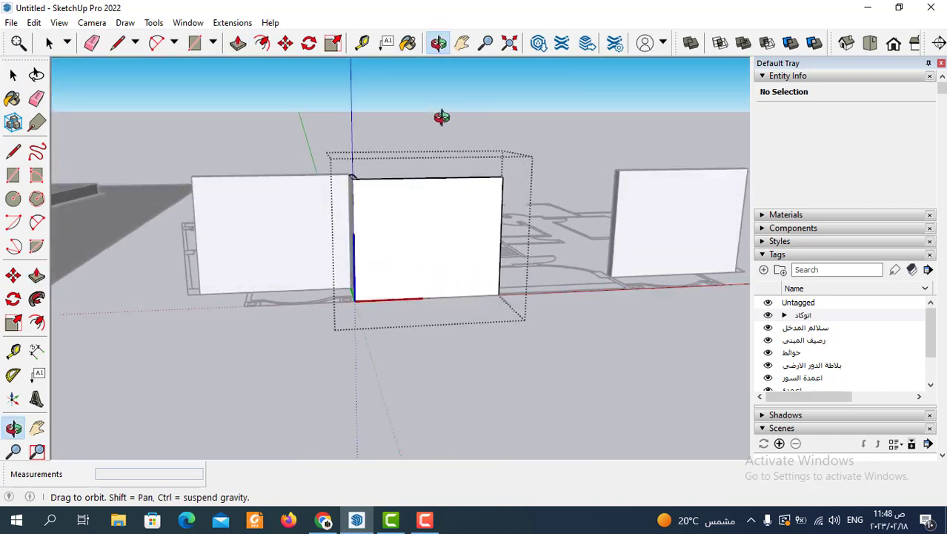
pyautogui.scroll(3, 457, 260)
pyautogui.moveTo(457, 260)
pyautogui.mouseDown(button='middle')
pyautogui.moveTo(377, 328)
pyautogui.moveTo(211, 250)
pyautogui.mouseUp(button='middle')
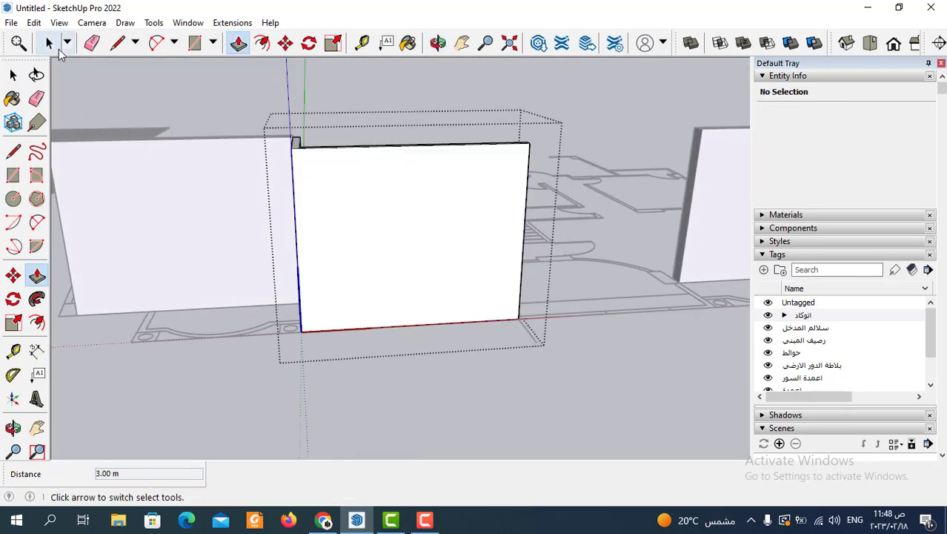
# Step: Copy the 3 m wall component with Move plus Ctrl and drop the copy in front of the plan
pyautogui.click(49, 42)
pyautogui.moveTo(190, 419); pyautogui.dragTo(333, 269, button='middle')
pyautogui.scroll(-3, 419, 268)
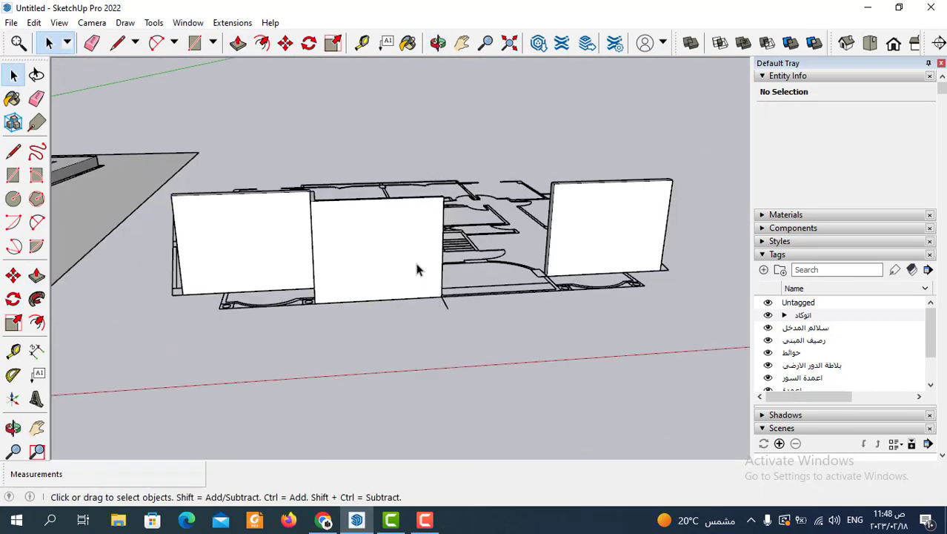
pyautogui.click(383, 220)
pyautogui.click(286, 42)
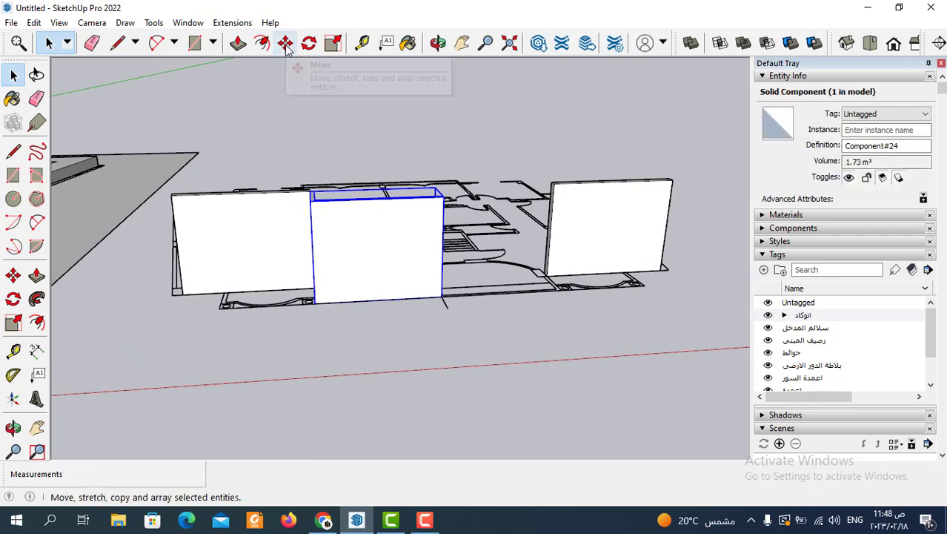
pyautogui.scroll(2, 317, 311)
pyautogui.press('ctrl')
pyautogui.click(281, 273)
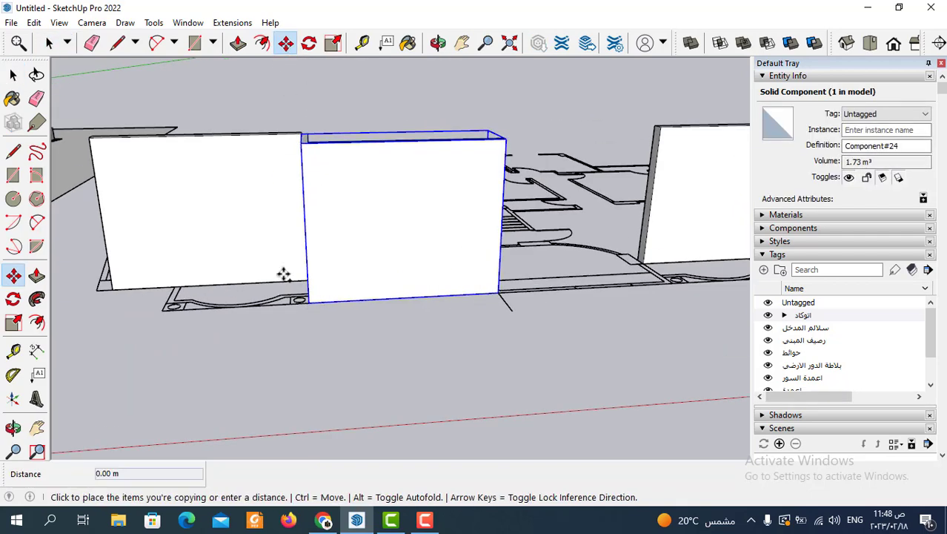
pyautogui.scroll(-1, 481, 393)
pyautogui.click(482, 324)
pyautogui.scroll(-2, 482, 324)
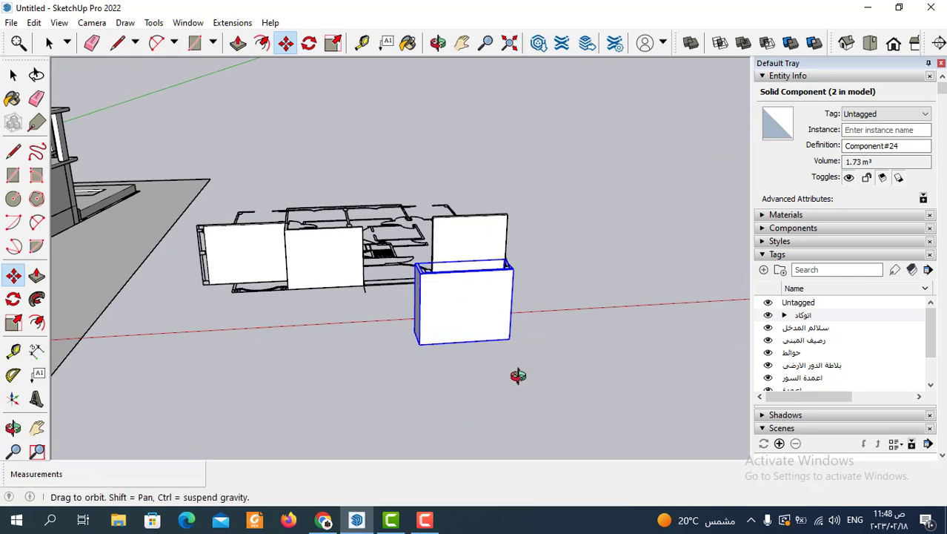
pyautogui.moveTo(515, 374)
pyautogui.mouseDown(button='middle')
pyautogui.moveTo(413, 370)
pyautogui.moveTo(422, 370)
pyautogui.mouseUp(button='middle')
pyautogui.click(333, 42)
pyautogui.scroll(2, 415, 386)
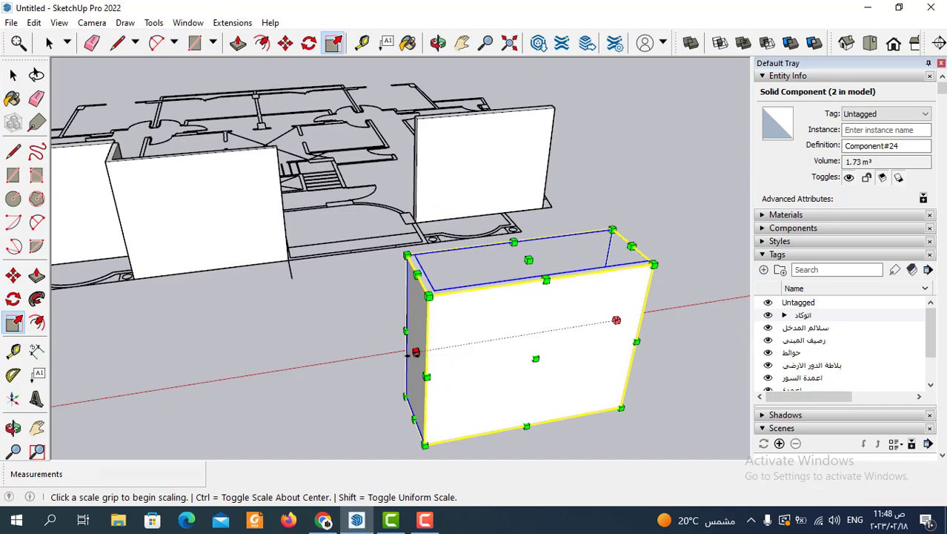
# Step: Mirror the copied wall by scaling it -1 along the red axis
pyautogui.click(416, 352)
pyautogui.scroll(-1, 324, 343)
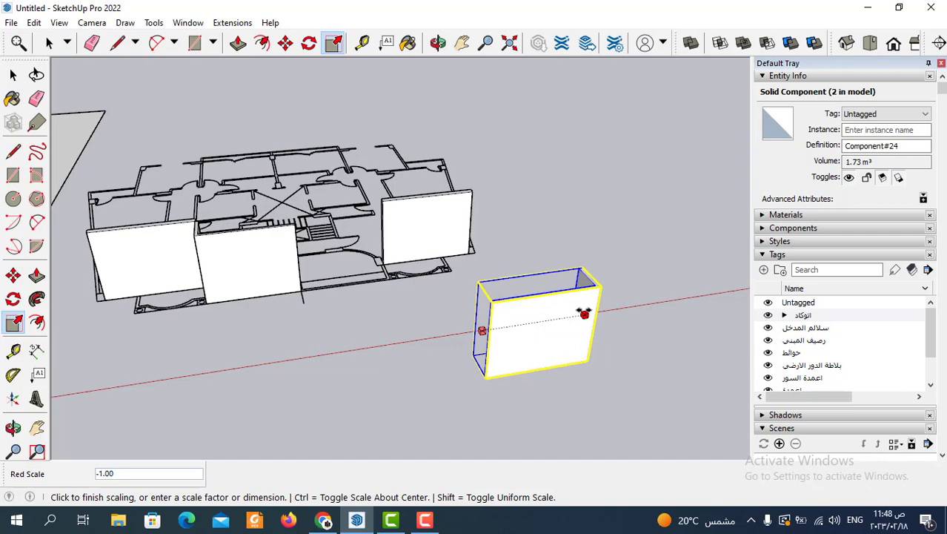
pyautogui.click(584, 313)
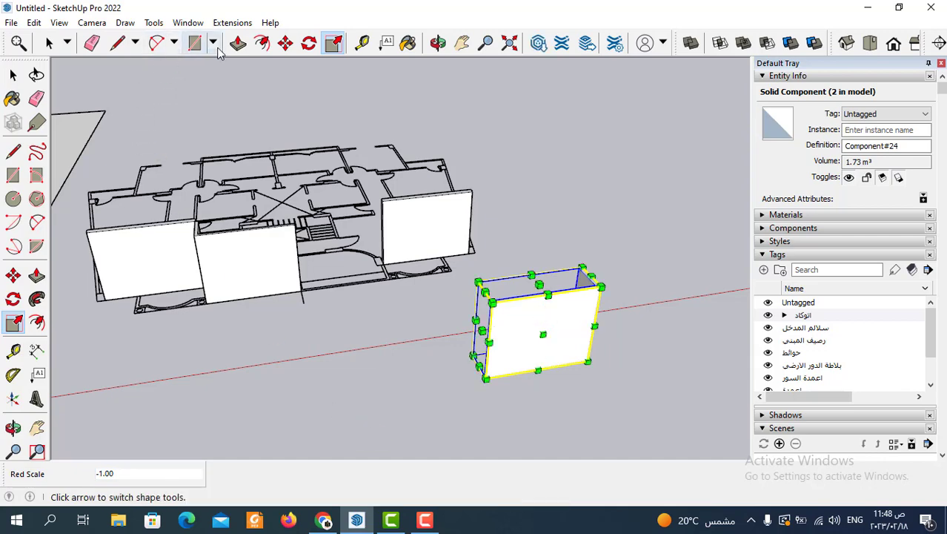
# Step: Move the mirrored copy from its corner and snap it onto the plan's opposite corner endpoint
pyautogui.click(286, 45)
pyautogui.scroll(2, 456, 401)
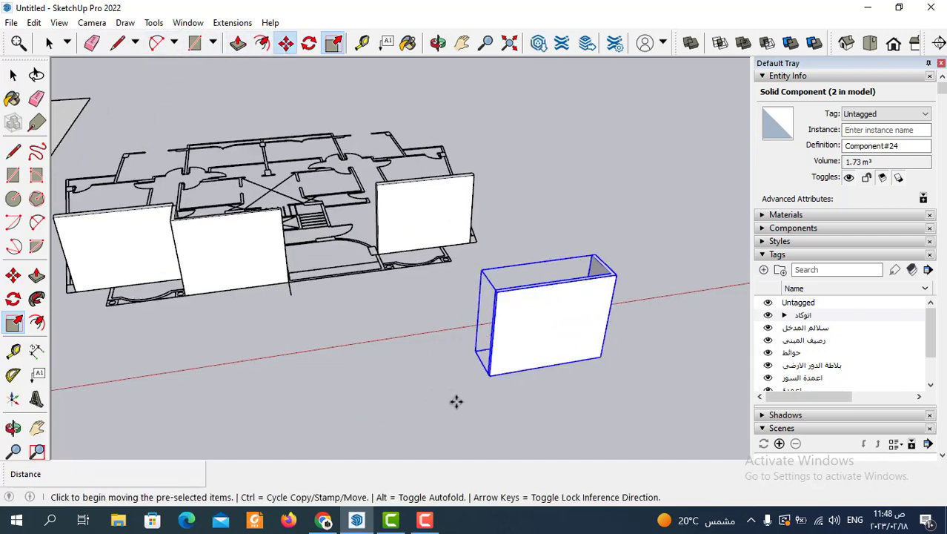
pyautogui.scroll(3, 503, 372)
pyautogui.scroll(2, 510, 348)
pyautogui.click(510, 347)
pyautogui.scroll(-4, 338, 327)
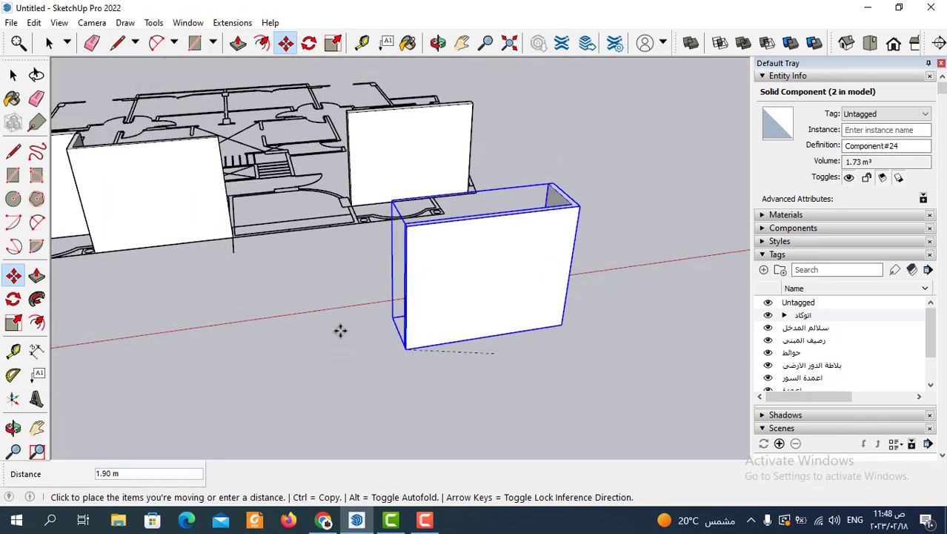
pyautogui.scroll(3, 233, 226)
pyautogui.scroll(2, 271, 245)
pyautogui.scroll(2, 224, 263)
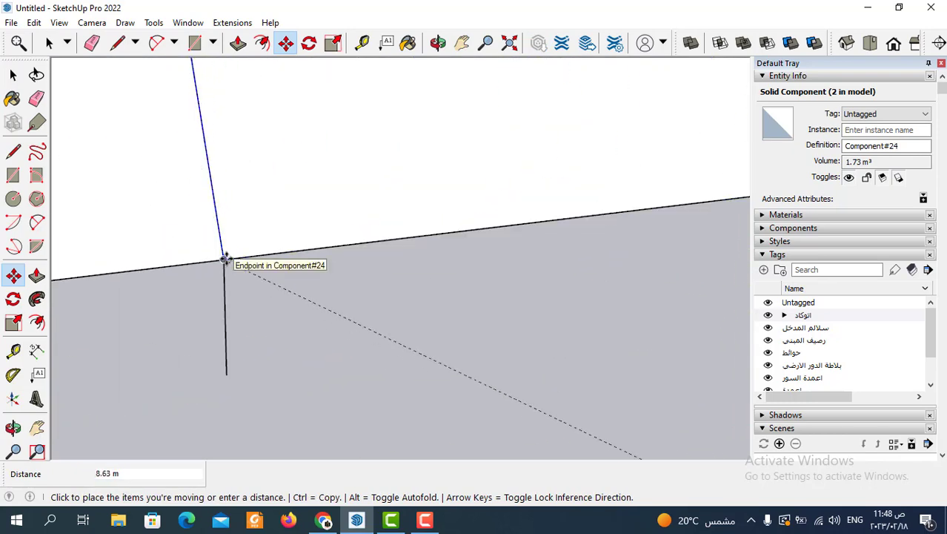
pyautogui.click(225, 259)
pyautogui.scroll(-3, 158, 301)
pyautogui.moveTo(495, 287)
pyautogui.mouseDown(button='middle')
pyautogui.moveTo(149, 216)
pyautogui.moveTo(507, 232)
pyautogui.mouseUp(button='middle')
pyautogui.scroll(-3, 469, 309)
pyautogui.scroll(-3, 310, 309)
pyautogui.moveTo(311, 309)
pyautogui.mouseDown(button='middle')
pyautogui.moveTo(293, 245)
pyautogui.moveTo(317, 275)
pyautogui.moveTo(226, 249)
pyautogui.moveTo(539, 345)
pyautogui.moveTo(337, 304)
pyautogui.mouseUp(button='middle')
pyautogui.click(49, 43)
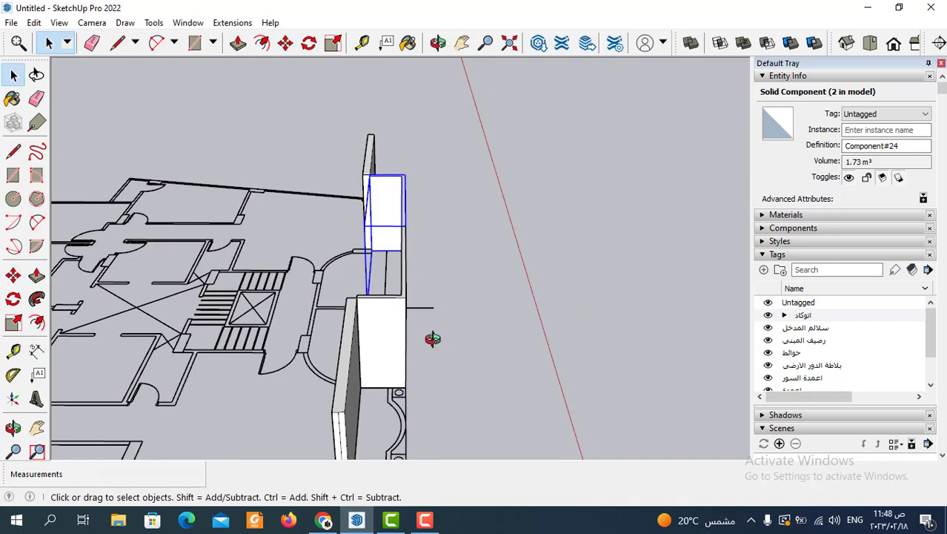
# Step: Push the mirrored wall's inner face out 0.13 m
pyautogui.moveTo(432, 338)
pyautogui.mouseDown(button='middle')
pyautogui.moveTo(592, 267)
pyautogui.moveTo(452, 291)
pyautogui.mouseUp(button='middle')
pyautogui.click(452, 291)
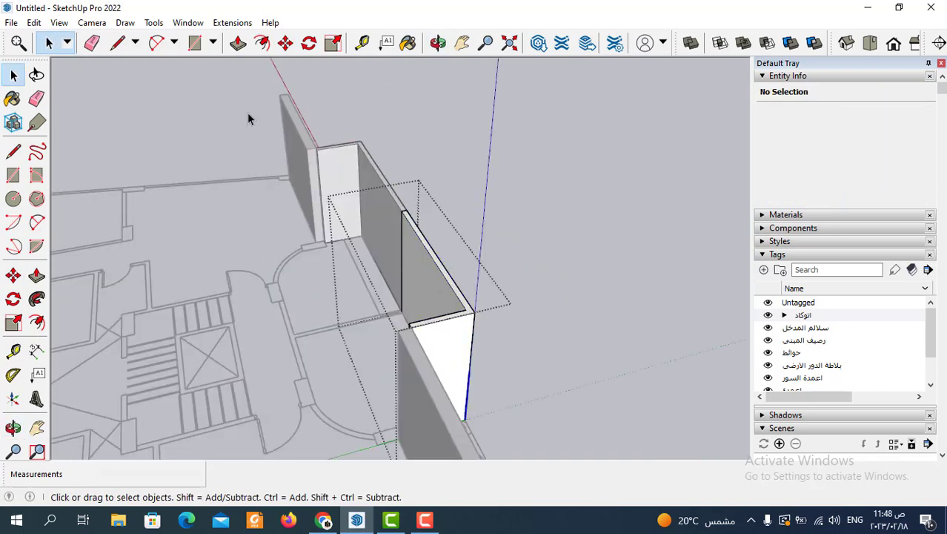
pyautogui.click(238, 43)
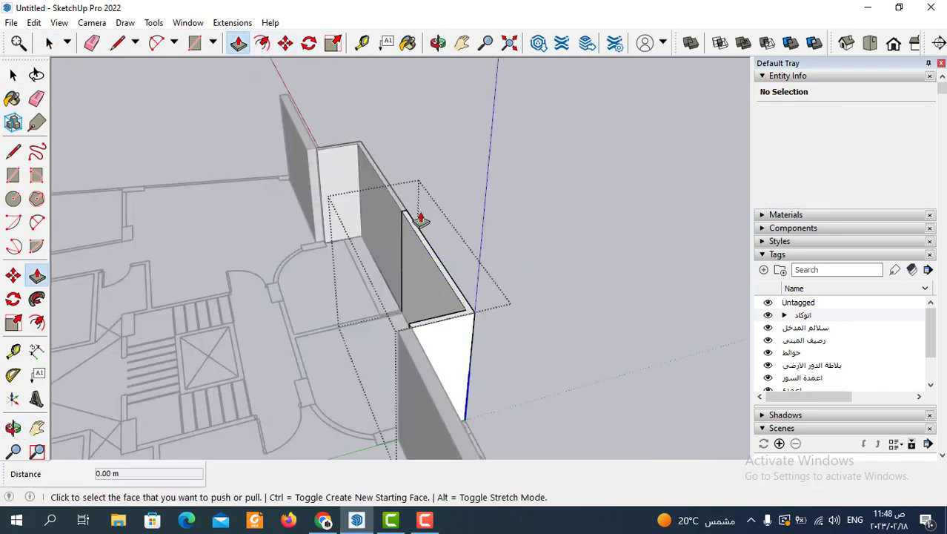
pyautogui.click(443, 289)
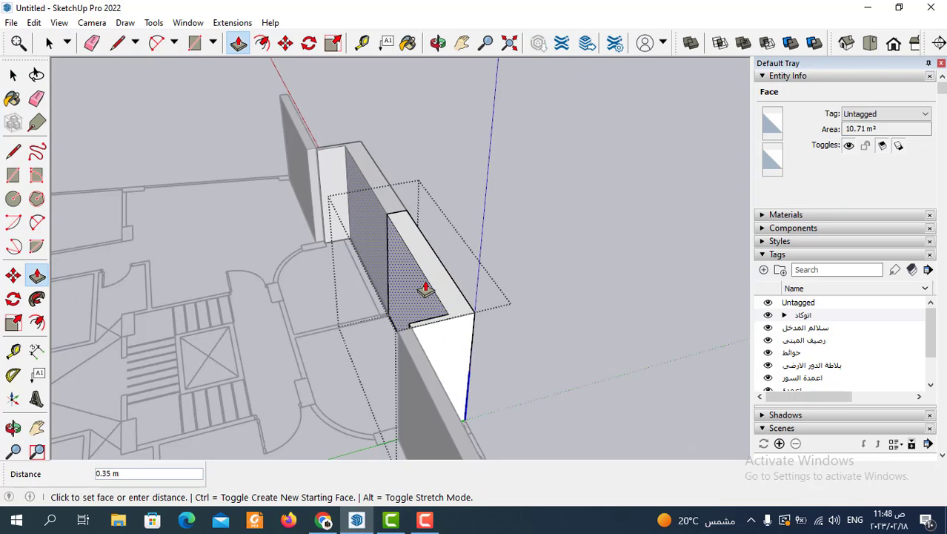
pyautogui.write('3')
pyautogui.press('Return')
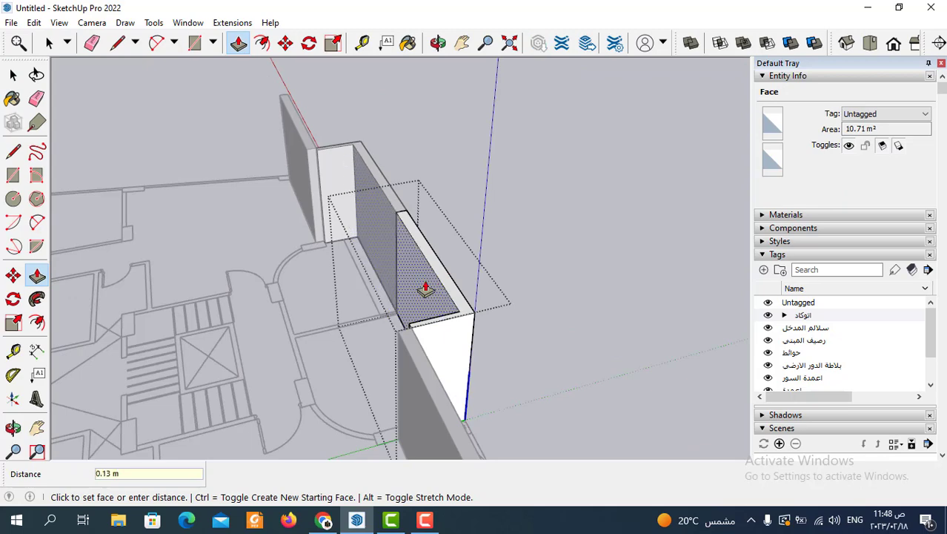
# Step: Push the mirrored wall's end face out 0.13 m
pyautogui.scroll(2, 370, 229)
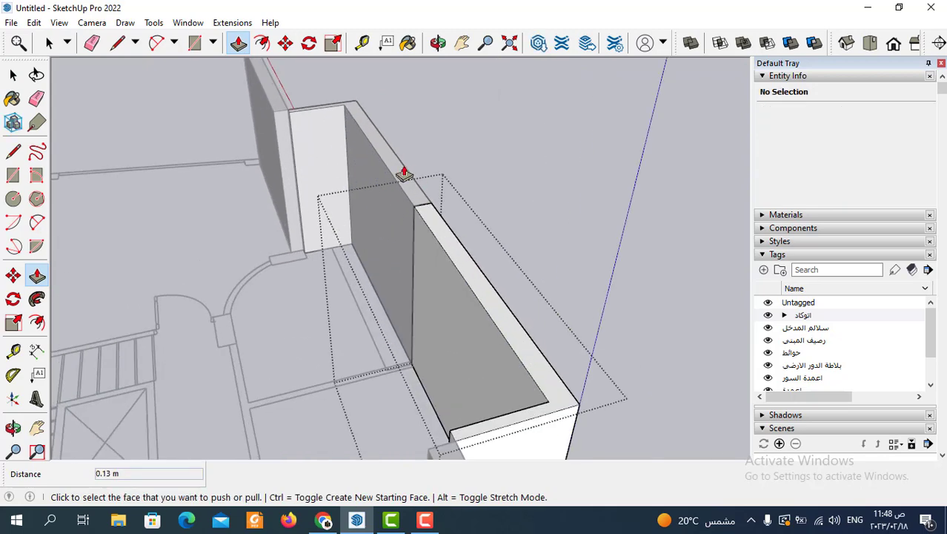
pyautogui.scroll(-2, 445, 167)
pyautogui.scroll(-3, 389, 296)
pyautogui.moveTo(389, 296)
pyautogui.mouseDown(button='middle')
pyautogui.moveTo(579, 330)
pyautogui.moveTo(542, 344)
pyautogui.mouseUp(button='middle')
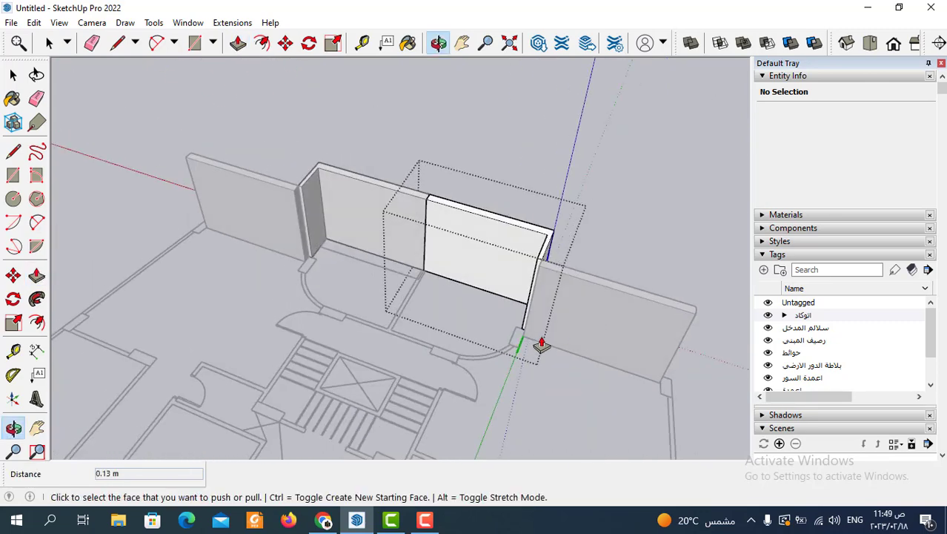
pyautogui.moveTo(492, 321)
pyautogui.mouseDown(button='middle')
pyautogui.moveTo(592, 332)
pyautogui.moveTo(530, 289)
pyautogui.mouseUp(button='middle')
pyautogui.scroll(3, 517, 263)
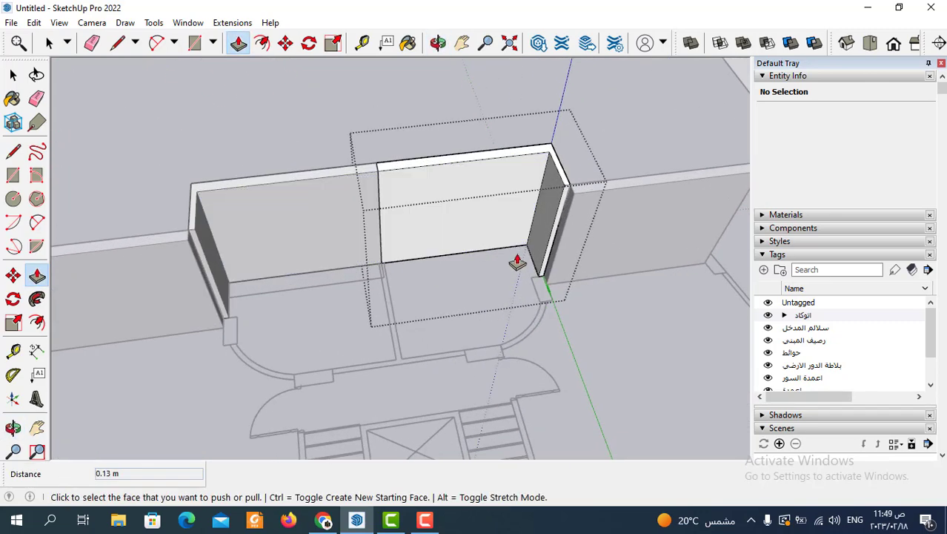
pyautogui.scroll(2, 561, 225)
pyautogui.click(558, 224)
pyautogui.write('.1')
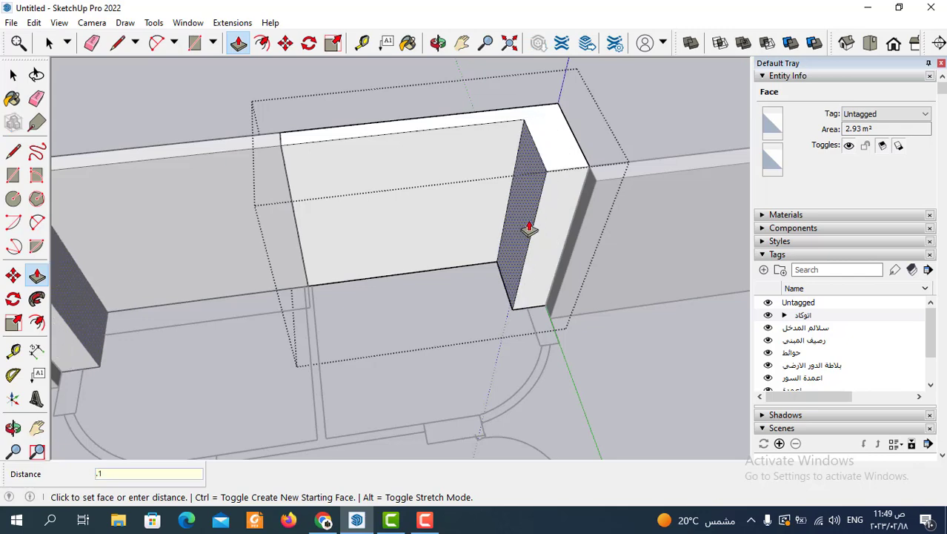
pyautogui.write('3')
pyautogui.press('Return')
# Step: Orbit around to review the 0.13 m thick entrance walls with the house and plan
pyautogui.scroll(-3, 529, 229)
pyautogui.moveTo(598, 206)
pyautogui.mouseDown(button='middle')
pyautogui.moveTo(442, 262)
pyautogui.moveTo(313, 271)
pyautogui.mouseUp(button='middle')
pyautogui.scroll(3, 448, 303)
pyautogui.moveTo(449, 303)
pyautogui.mouseDown(button='middle')
pyautogui.moveTo(271, 197)
pyautogui.moveTo(511, 281)
pyautogui.moveTo(546, 243)
pyautogui.mouseUp(button='middle')
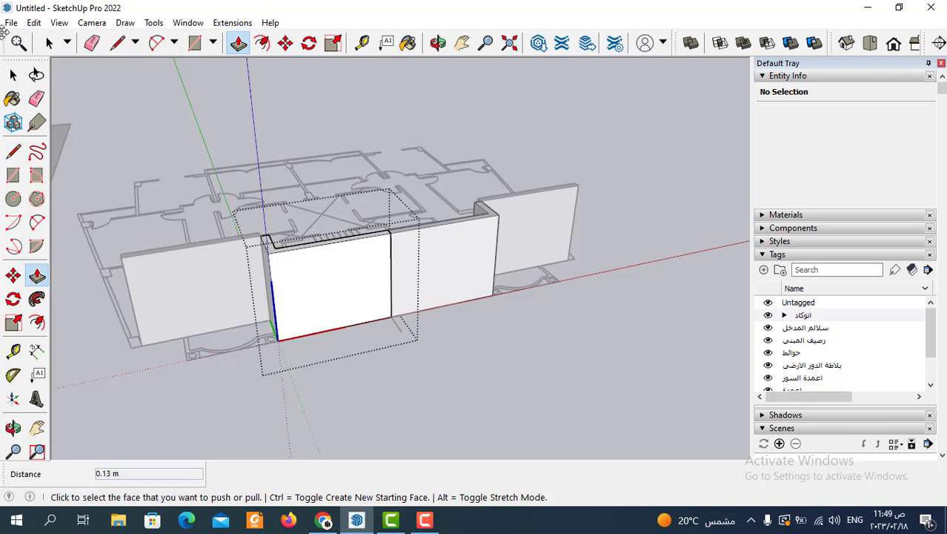
pyautogui.click(48, 42)
pyautogui.scroll(-3, 621, 343)
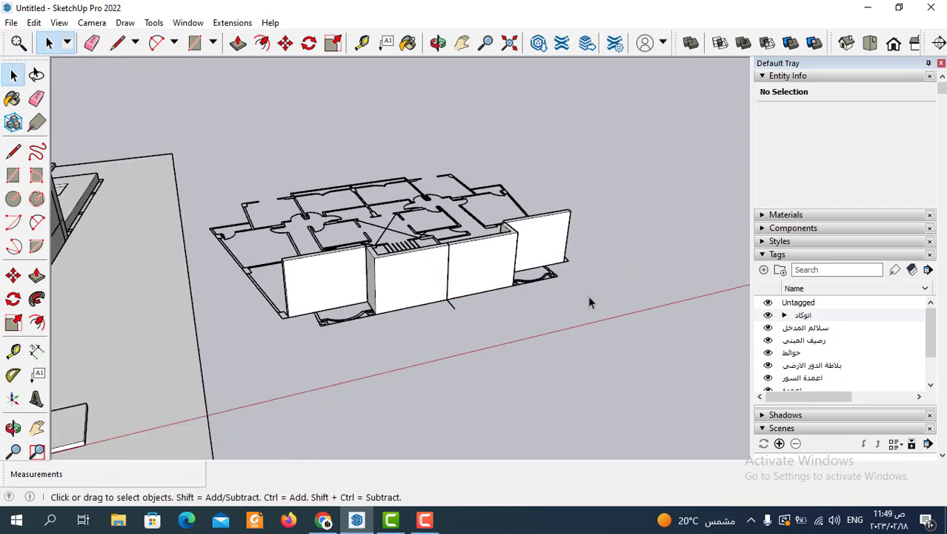
pyautogui.moveTo(588, 298)
pyautogui.mouseDown(button='middle')
pyautogui.moveTo(528, 355)
pyautogui.moveTo(385, 393)
pyautogui.moveTo(445, 349)
pyautogui.mouseUp(button='middle')
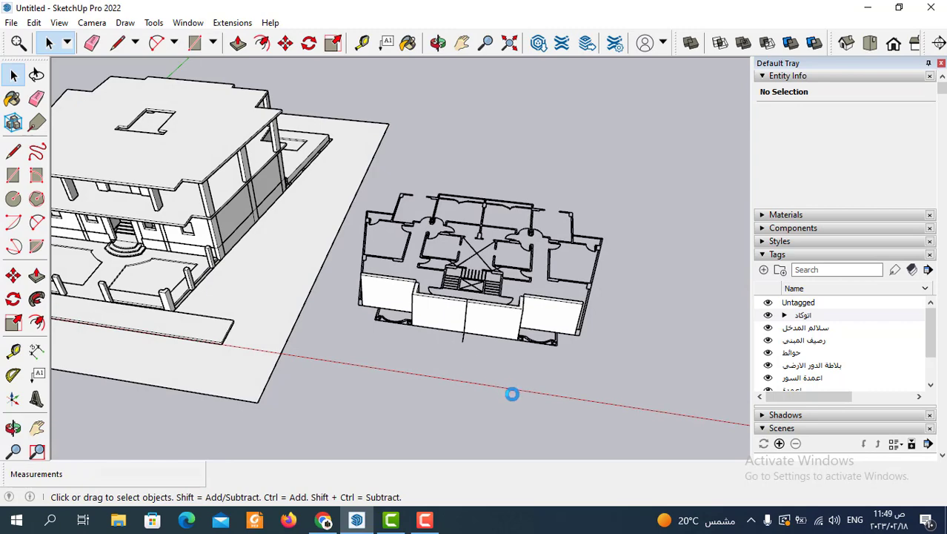
pyautogui.moveTo(513, 394); pyautogui.dragTo(515, 334, button='middle')
# Step: Trace the strip's first straight edge from its top corner, down its side, to the arc end
pyautogui.scroll(4, 458, 359)
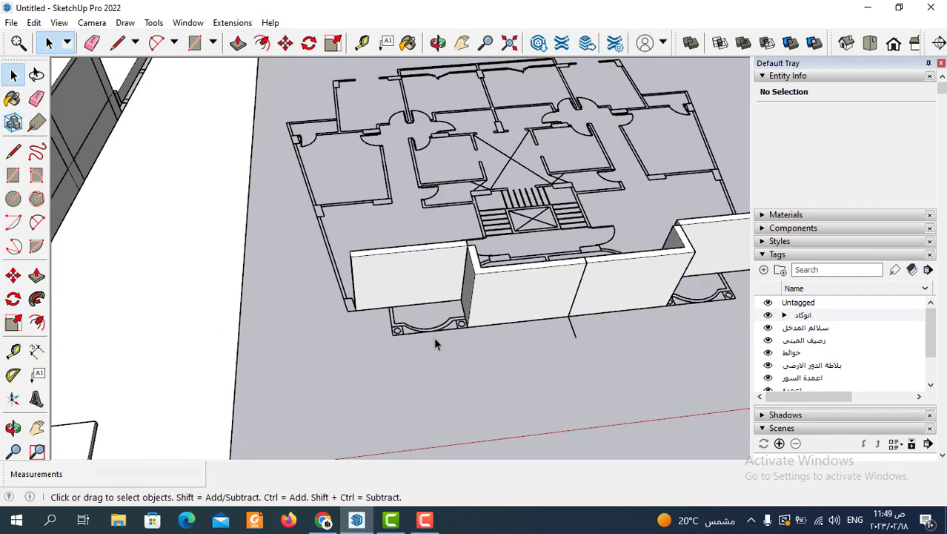
pyautogui.scroll(2, 434, 336)
pyautogui.moveTo(446, 338); pyautogui.dragTo(451, 389, button='middle')
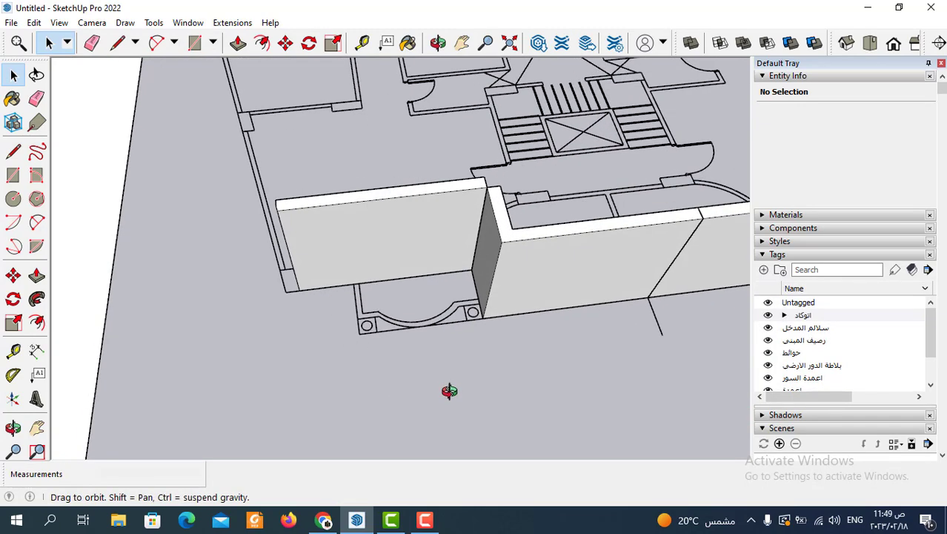
pyautogui.scroll(1, 465, 322)
pyautogui.scroll(3, 461, 323)
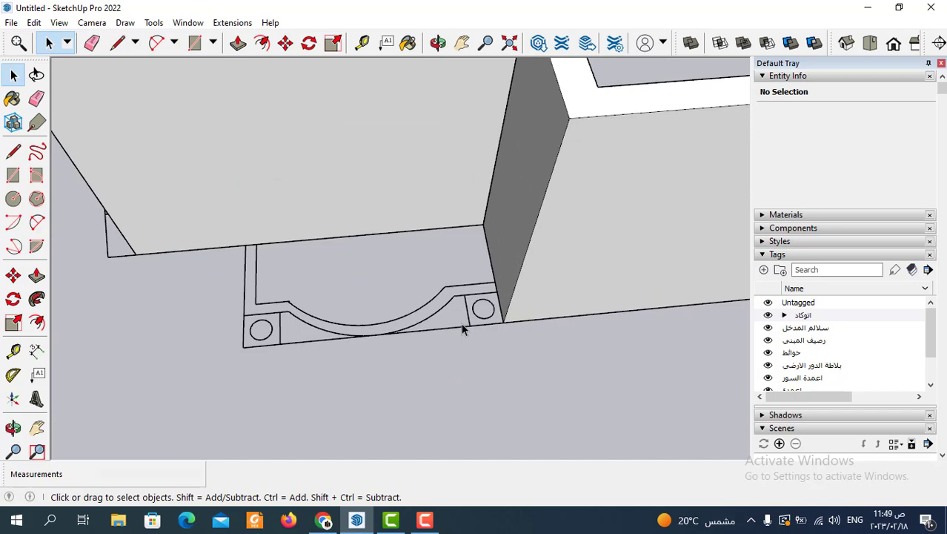
pyautogui.click(117, 42)
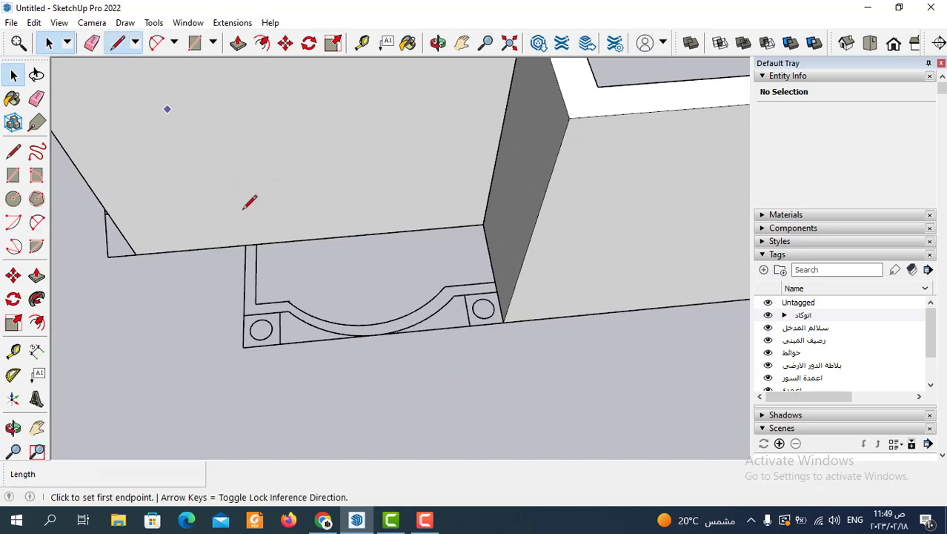
pyautogui.scroll(2, 247, 223)
pyautogui.scroll(1, 242, 214)
pyautogui.click(242, 214)
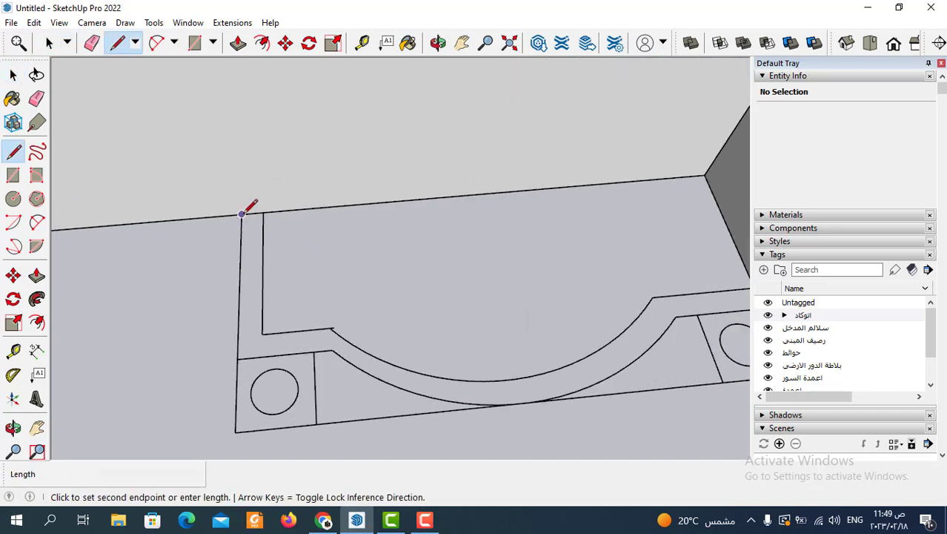
pyautogui.click(264, 212)
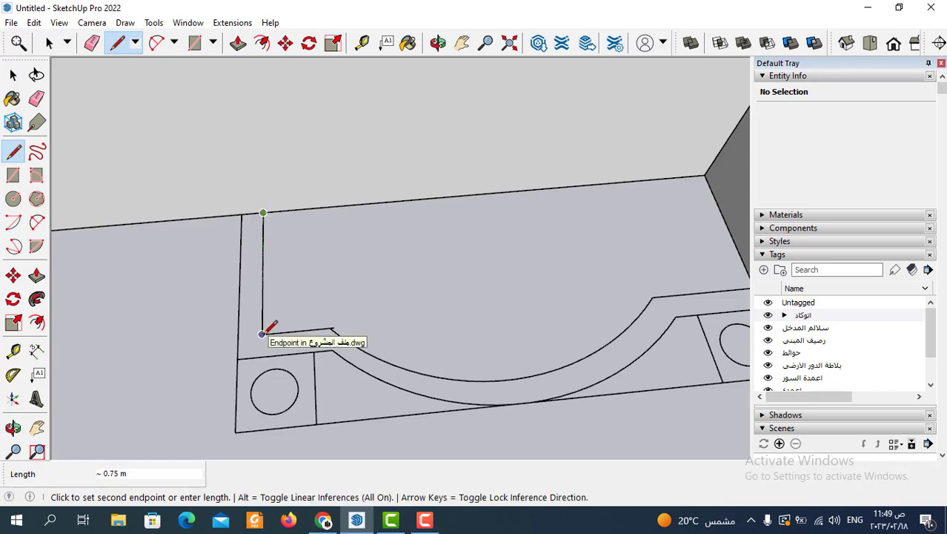
pyautogui.click(261, 334)
pyautogui.scroll(1, 267, 332)
pyautogui.scroll(1, 297, 324)
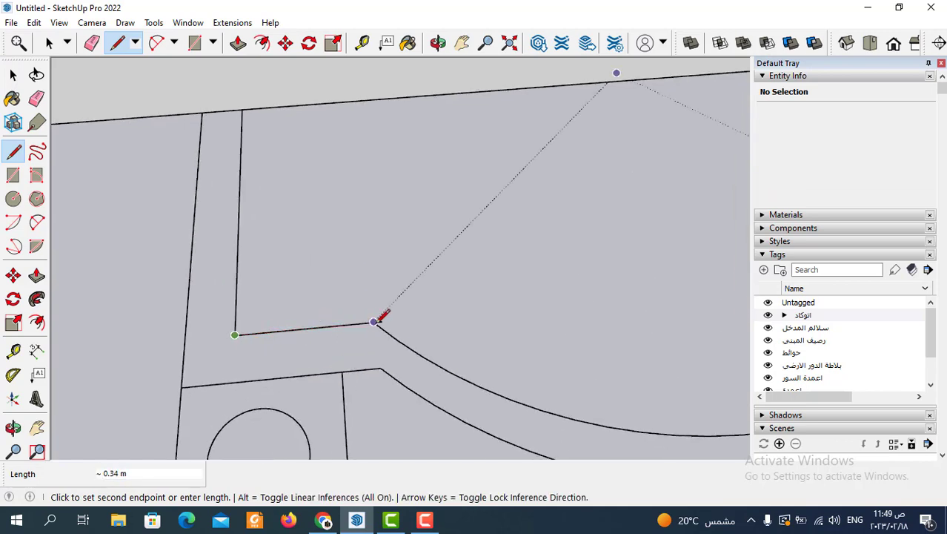
pyautogui.click(373, 322)
pyautogui.scroll(-1, 370, 219)
pyautogui.scroll(-2, 352, 252)
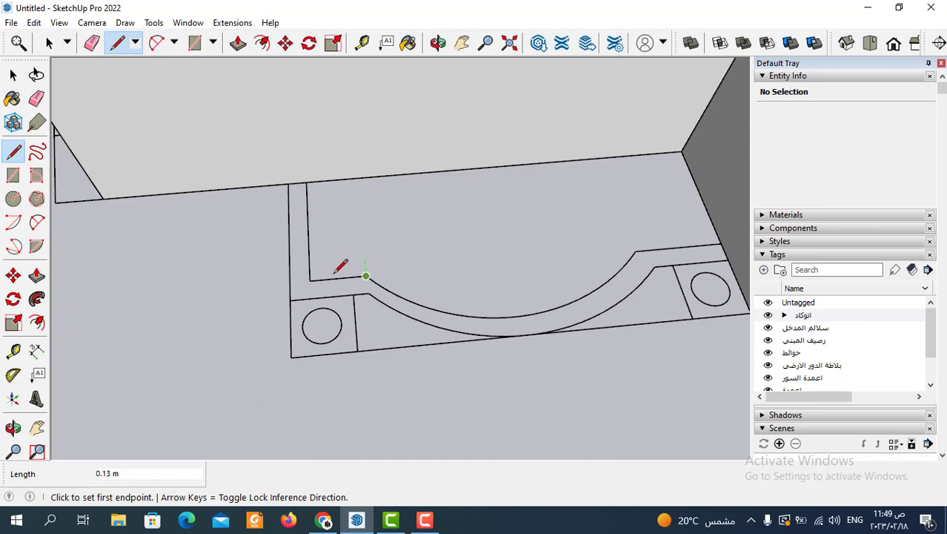
# Step: Draw edges from the wall base line to the arc end and across the strip's right end
pyautogui.click(289, 183)
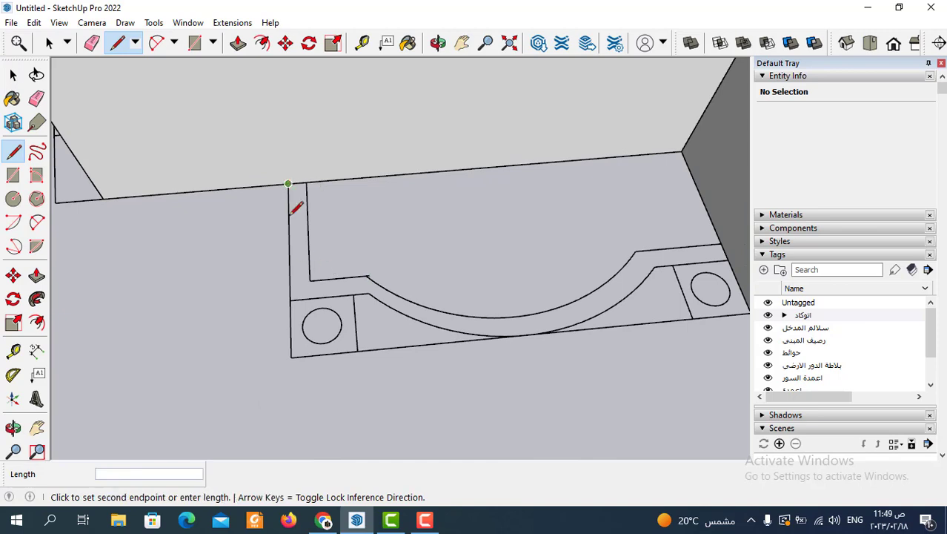
pyautogui.click(289, 300)
pyautogui.click(369, 292)
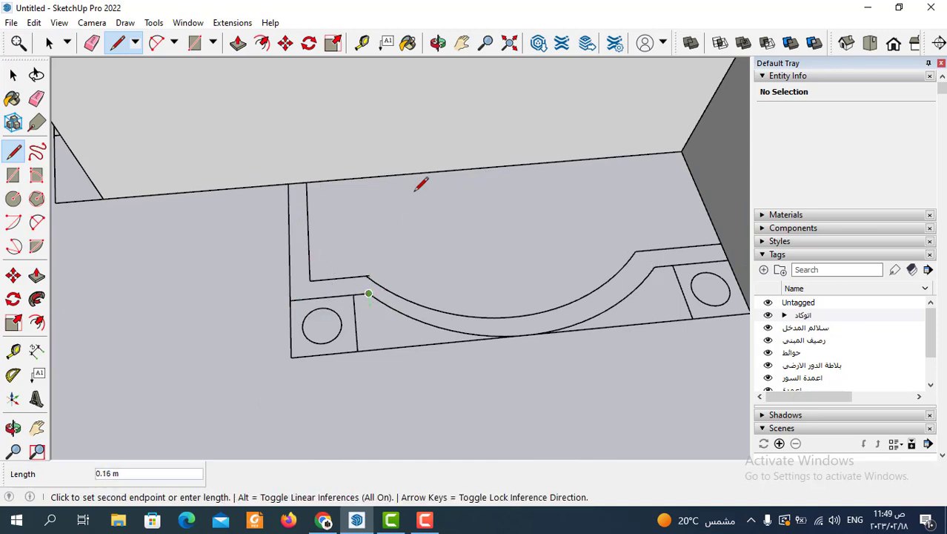
pyautogui.press('Escape')
pyautogui.scroll(-2, 271, 264)
pyautogui.scroll(3, 535, 249)
pyautogui.scroll(2, 483, 236)
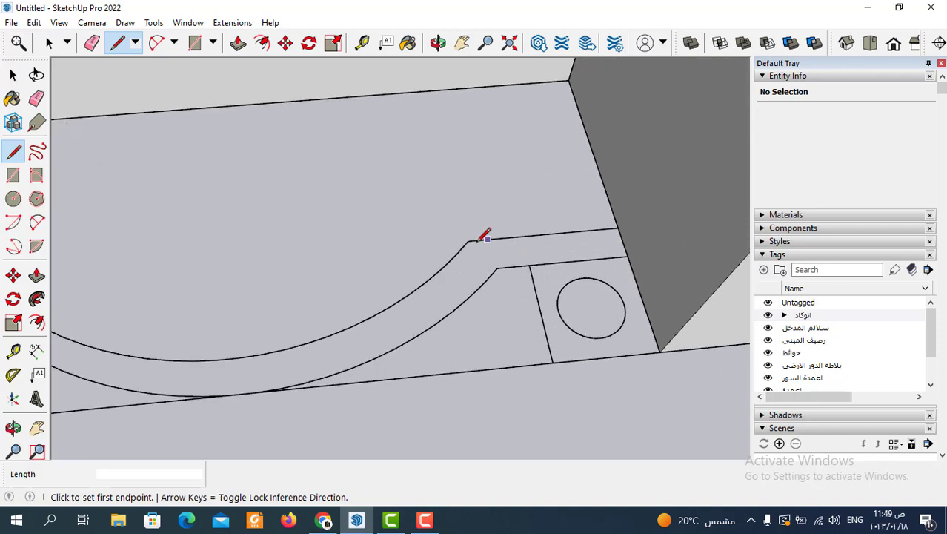
pyautogui.click(468, 240)
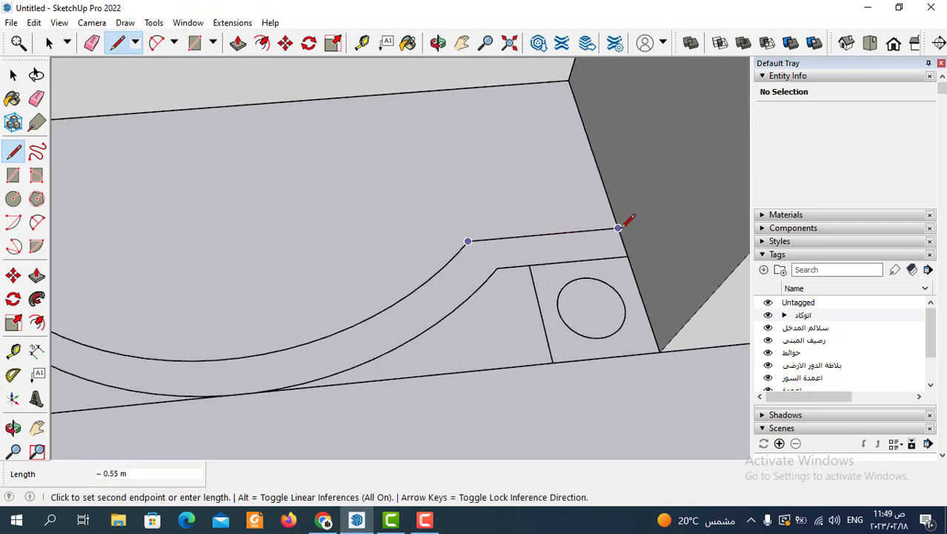
pyautogui.click(628, 256)
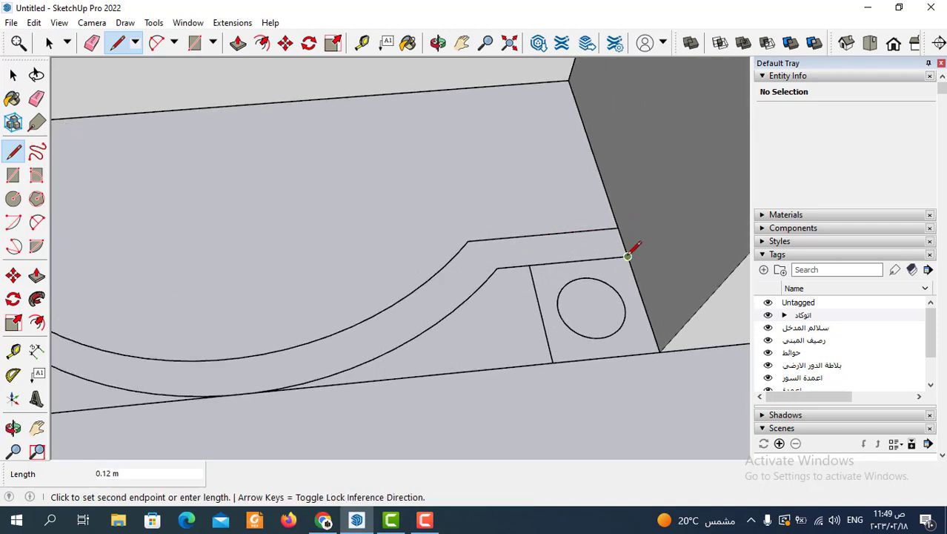
pyautogui.click(498, 267)
pyautogui.press('Escape')
pyautogui.scroll(-3, 550, 205)
pyautogui.scroll(-2, 550, 206)
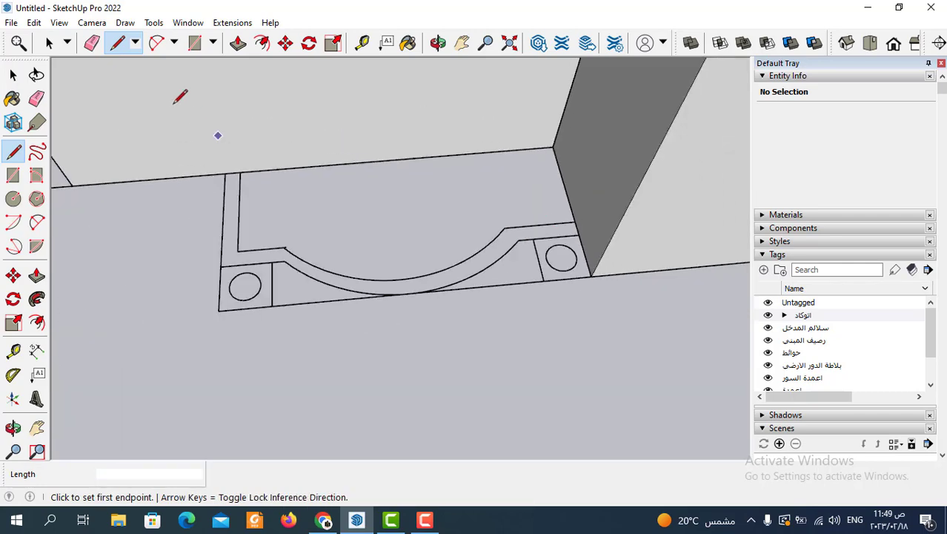
# Step: Draw a 2-point arc from the strip's left end to its right end, following the curve
pyautogui.click(157, 42)
pyautogui.scroll(3, 356, 281)
pyautogui.scroll(3, 239, 197)
pyautogui.scroll(2, 211, 184)
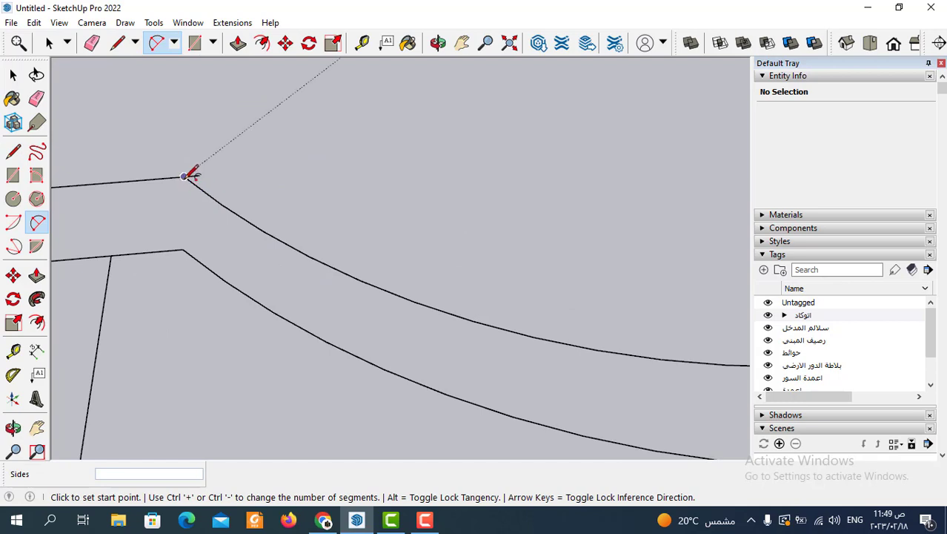
pyautogui.click(184, 176)
pyautogui.scroll(-2, 156, 219)
pyautogui.scroll(-2, 341, 237)
pyautogui.scroll(-2, 607, 226)
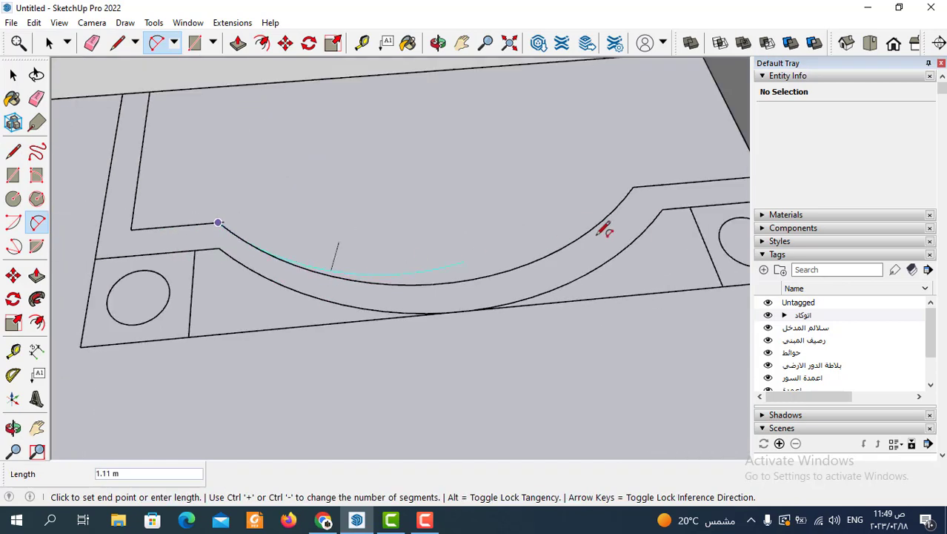
pyautogui.scroll(5, 637, 178)
pyautogui.click(651, 165)
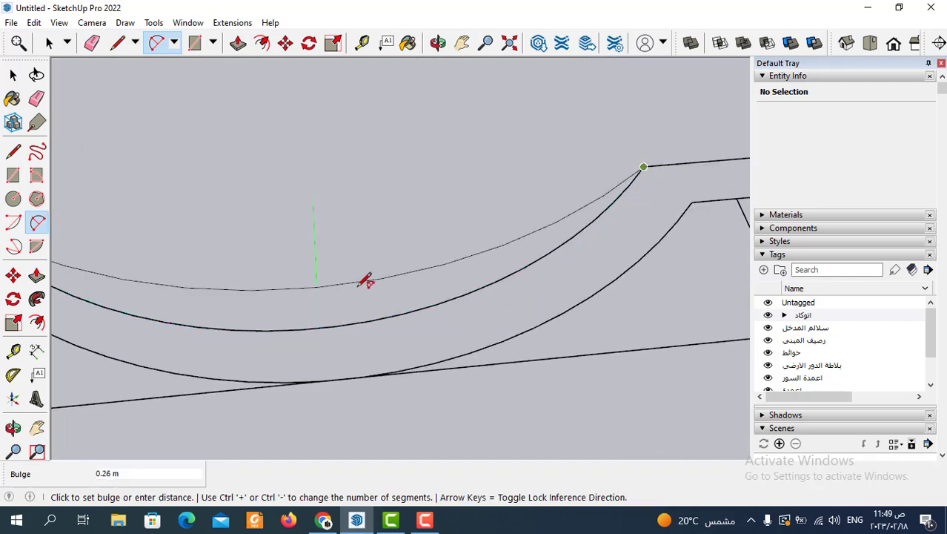
pyautogui.click(347, 318)
pyautogui.scroll(-3, 412, 275)
# Step: Add a second 2-point arc between the left and right vertices, closing the strip into a face
pyautogui.scroll(4, 196, 260)
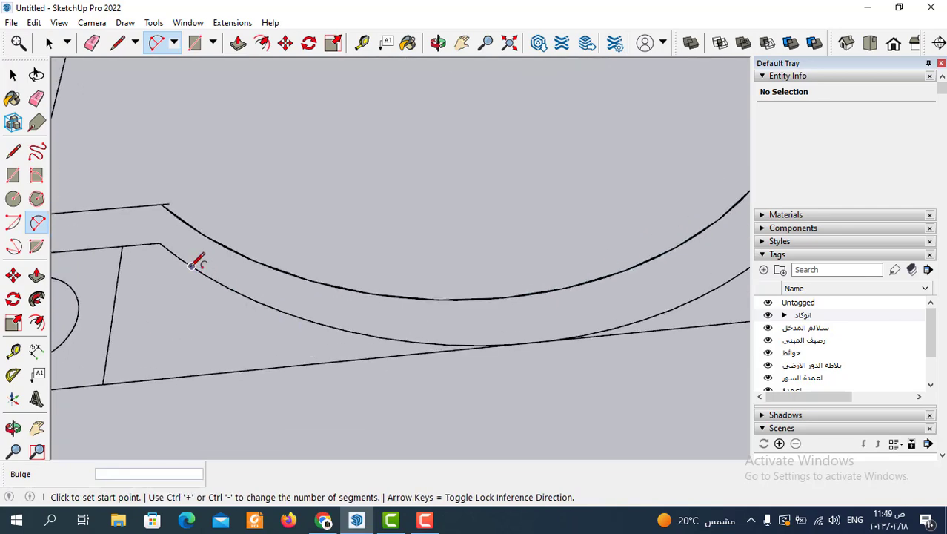
pyautogui.click(159, 242)
pyautogui.scroll(-3, 159, 243)
pyautogui.scroll(3, 606, 213)
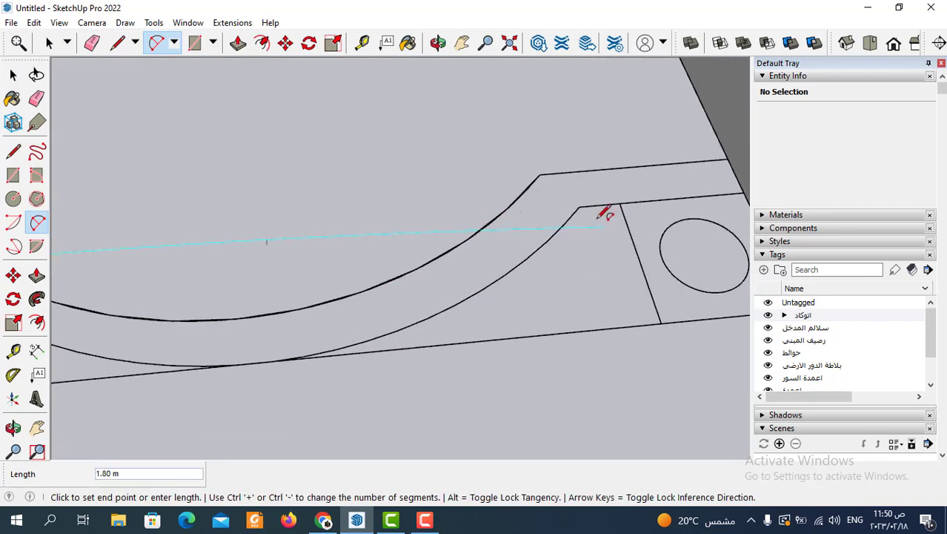
pyautogui.click(579, 207)
pyautogui.scroll(-3, 416, 182)
pyautogui.scroll(3, 308, 238)
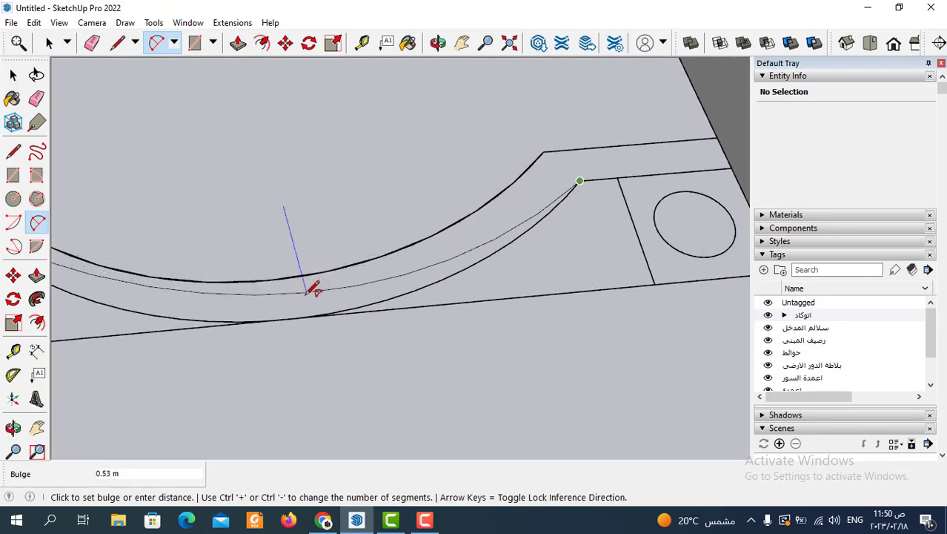
pyautogui.click(303, 315)
pyautogui.scroll(-3, 504, 262)
pyautogui.scroll(-2, 493, 269)
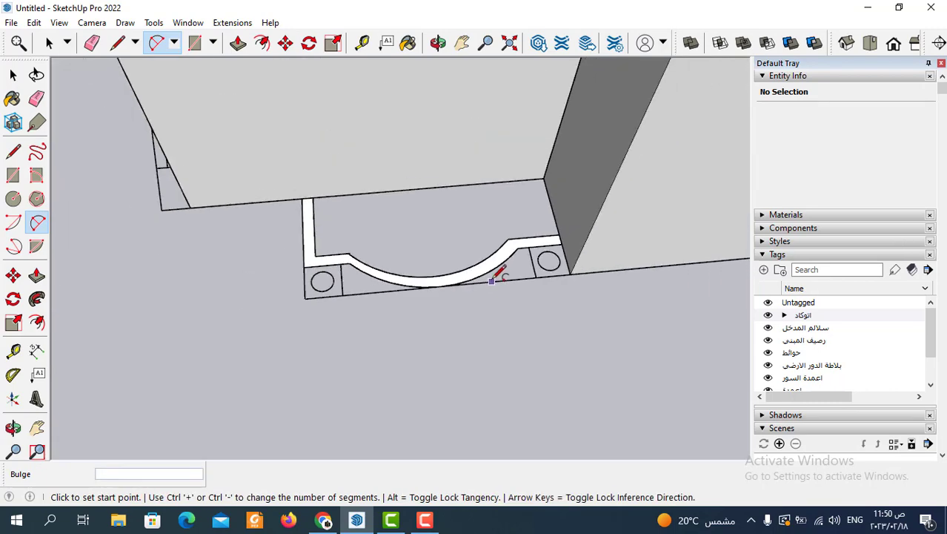
pyautogui.click(49, 46)
pyautogui.scroll(1, 491, 273)
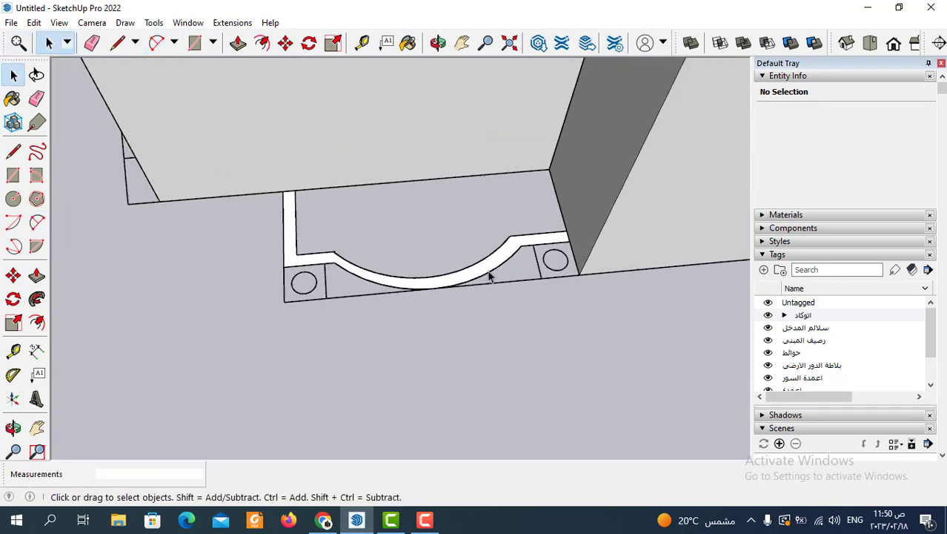
pyautogui.scroll(2, 493, 260)
# Step: Make the curved strip face and its edges into a new component
pyautogui.click(490, 260)
pyautogui.rightClick(489, 261)
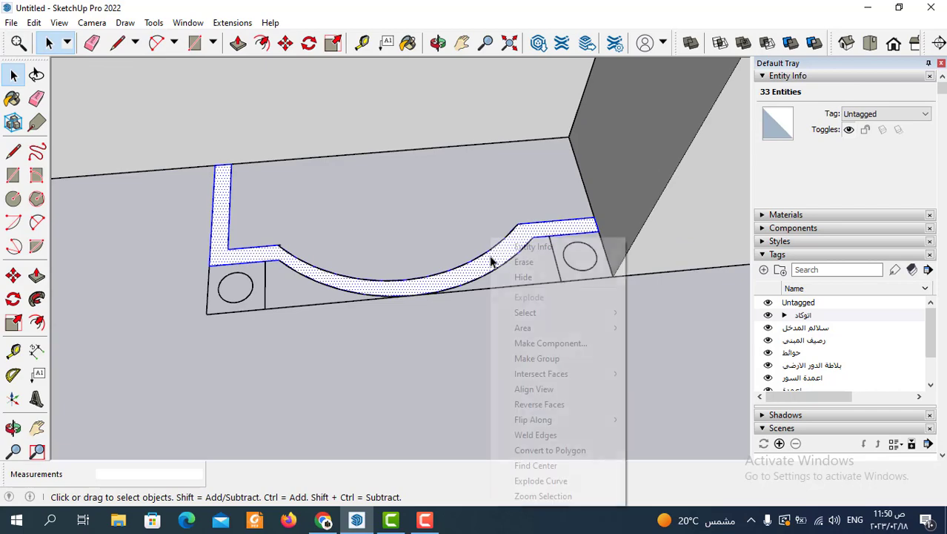
pyautogui.click(542, 343)
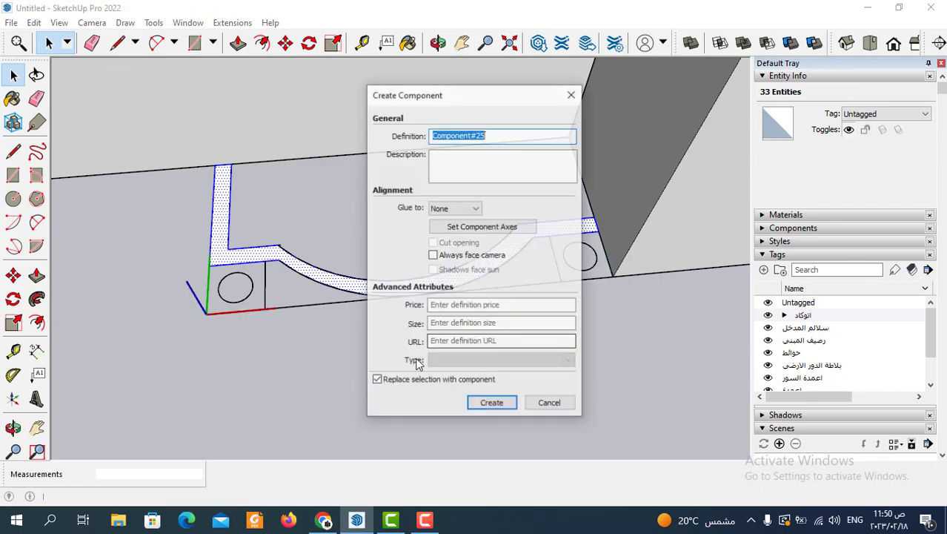
pyautogui.click(492, 403)
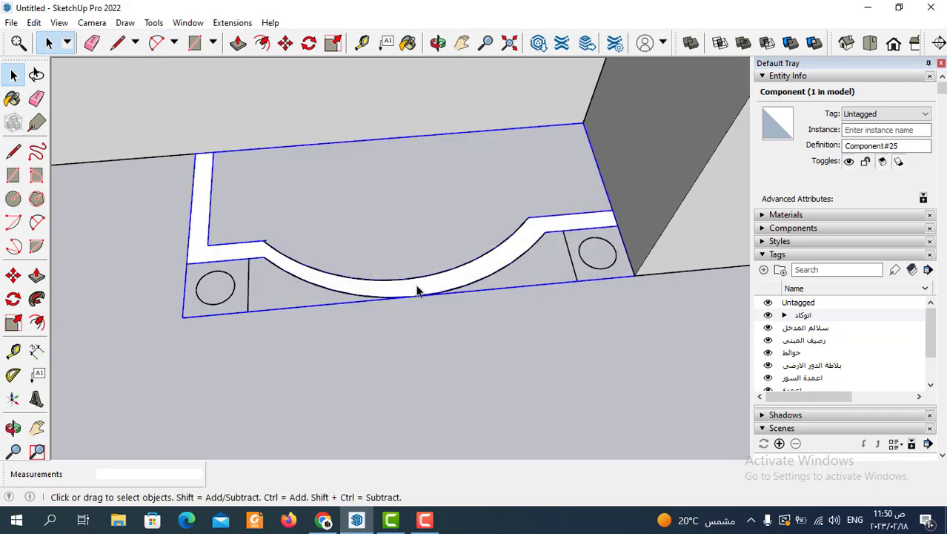
# Step: Inside the component, Push/Pull the strip face up 0.60 m into a solid planter wall
pyautogui.doubleClick(417, 286)
pyautogui.click(238, 42)
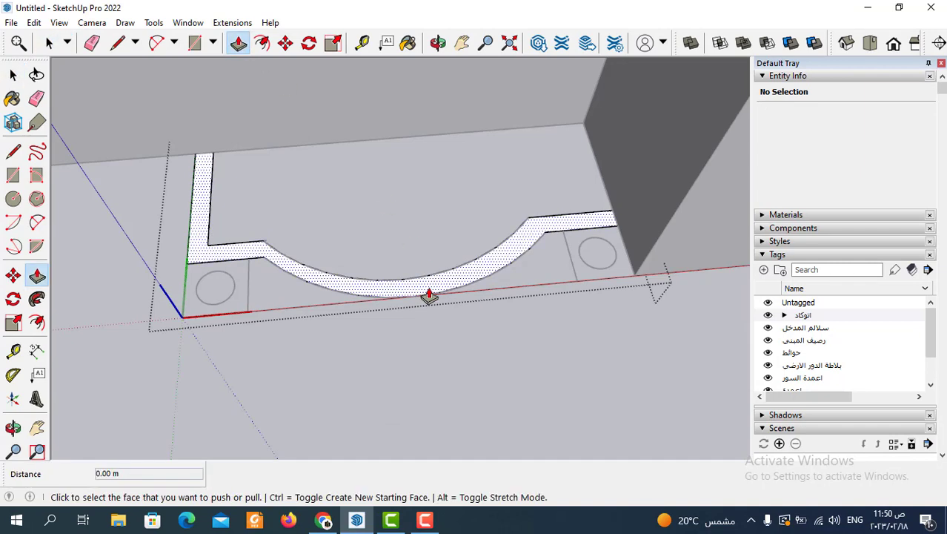
pyautogui.click(423, 289)
pyautogui.write('.6')
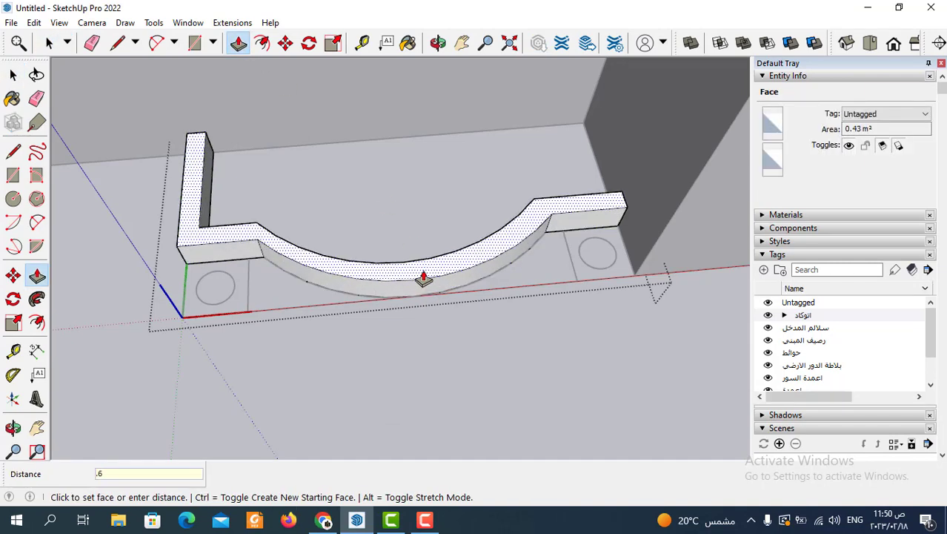
pyautogui.press('Return')
pyautogui.scroll(-3, 419, 275)
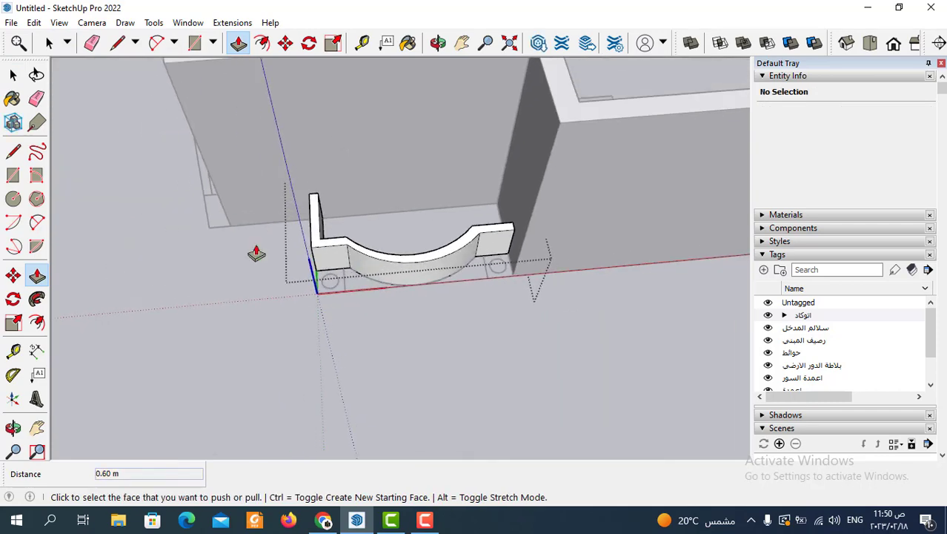
pyautogui.click(58, 45)
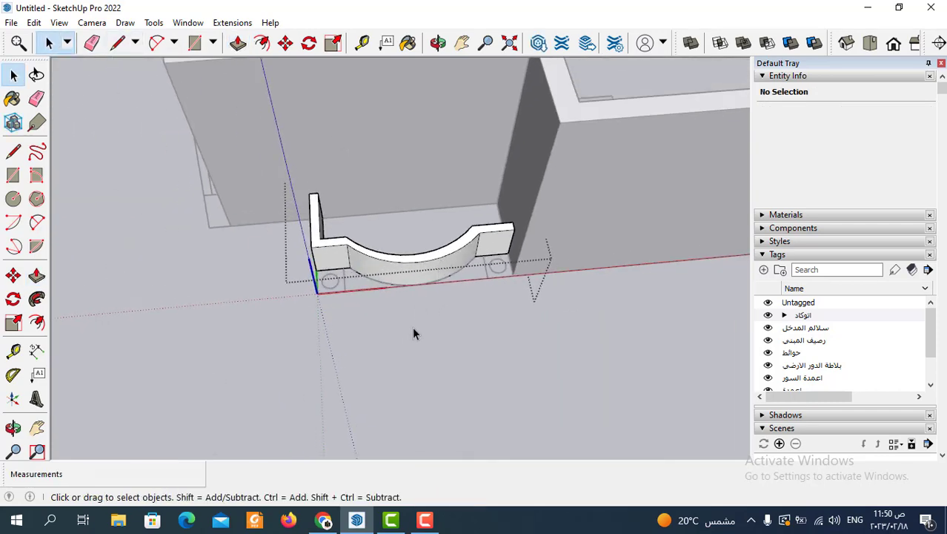
pyautogui.click(414, 270)
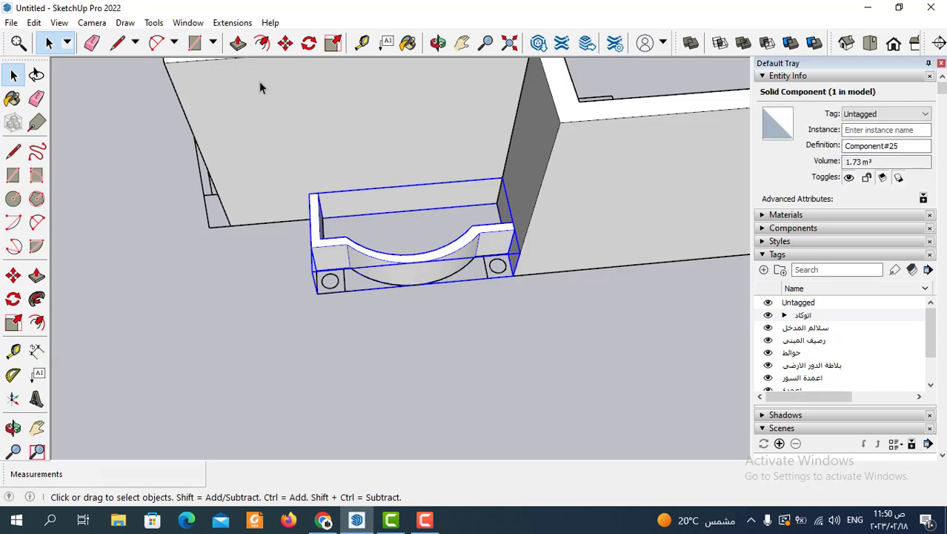
pyautogui.click(286, 43)
# Step: Copy the planter component to the right with Move and Ctrl
pyautogui.scroll(2, 292, 279)
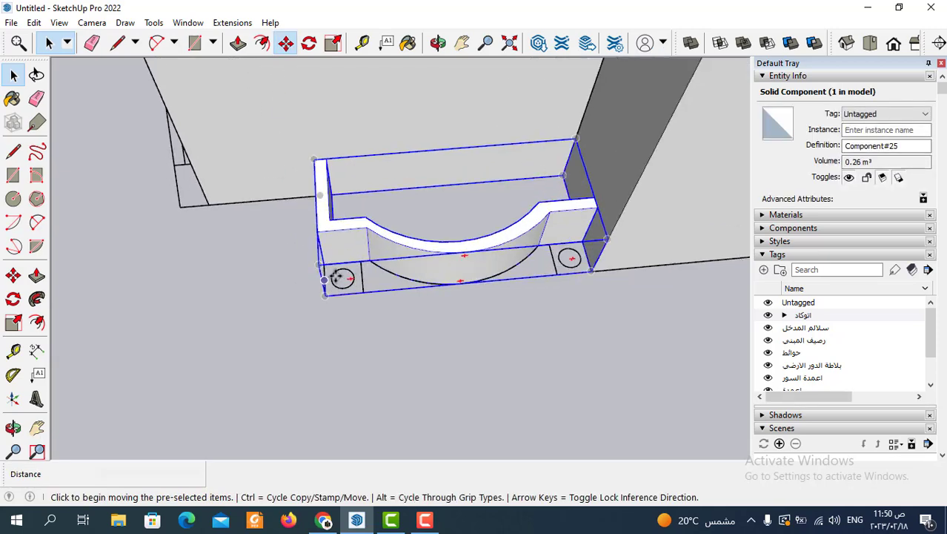
pyautogui.click(329, 273)
pyautogui.press('ctrl')
pyautogui.scroll(-3, 172, 253)
pyautogui.scroll(-3, 172, 253)
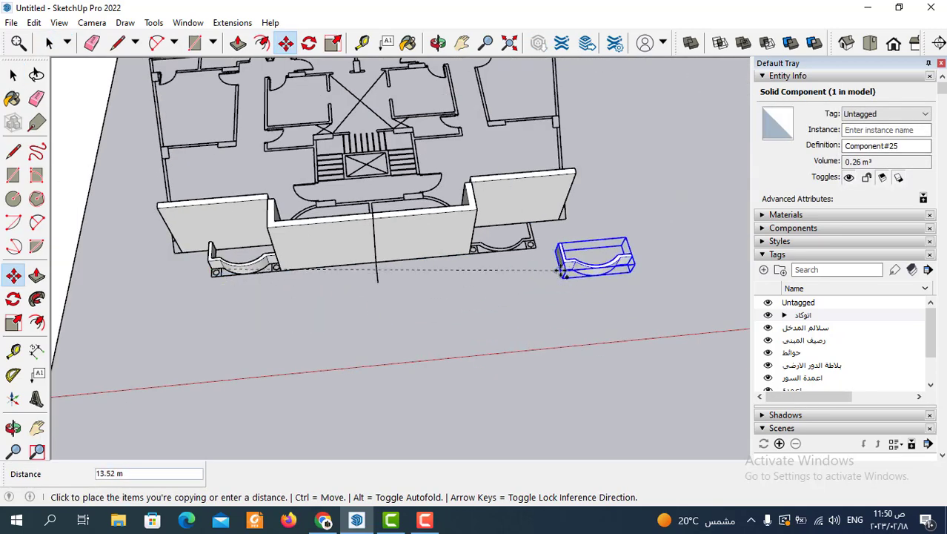
pyautogui.click(549, 278)
pyautogui.scroll(3, 596, 294)
pyautogui.scroll(3, 596, 294)
# Step: Mirror the copied planter with a red-axis scale of -1
pyautogui.moveTo(596, 294); pyautogui.dragTo(534, 271, button='middle')
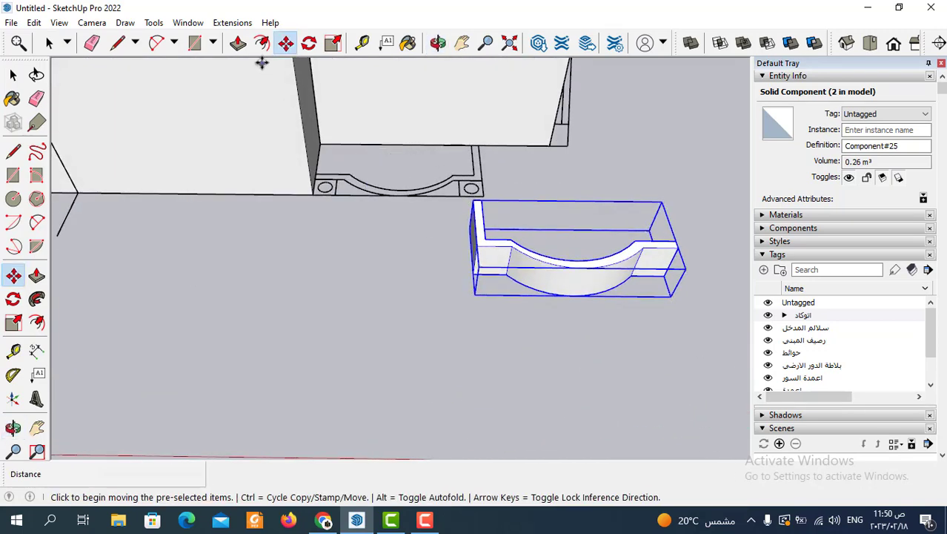
pyautogui.click(333, 46)
pyautogui.moveTo(322, 302)
pyautogui.mouseDown(button='middle')
pyautogui.moveTo(393, 303)
pyautogui.moveTo(478, 231)
pyautogui.mouseUp(button='middle')
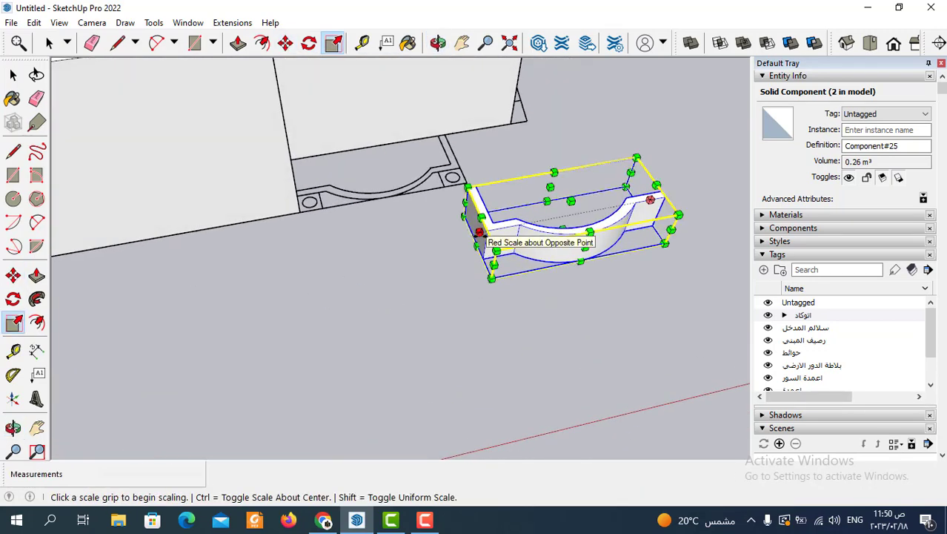
pyautogui.click(479, 232)
pyautogui.scroll(-3, 419, 237)
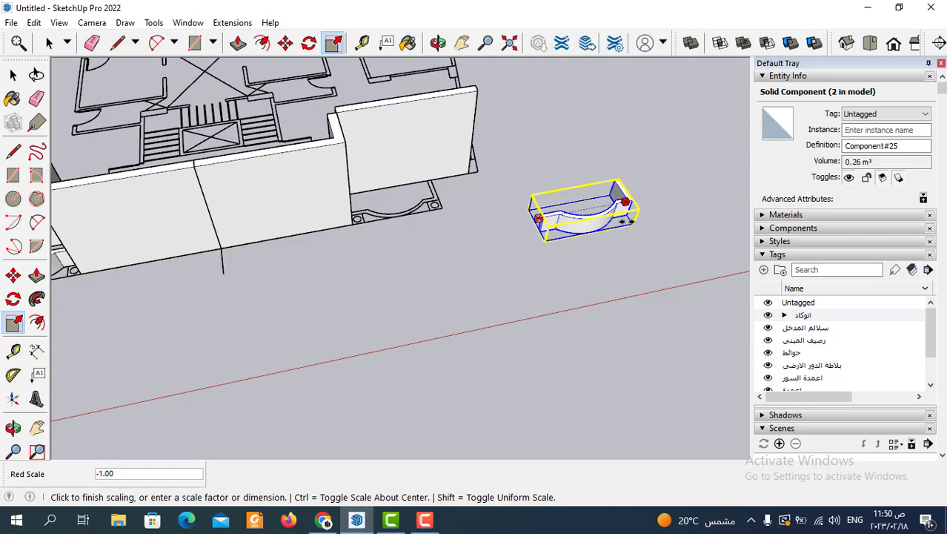
pyautogui.click(631, 221)
pyautogui.moveTo(560, 270); pyautogui.dragTo(484, 226, button='middle')
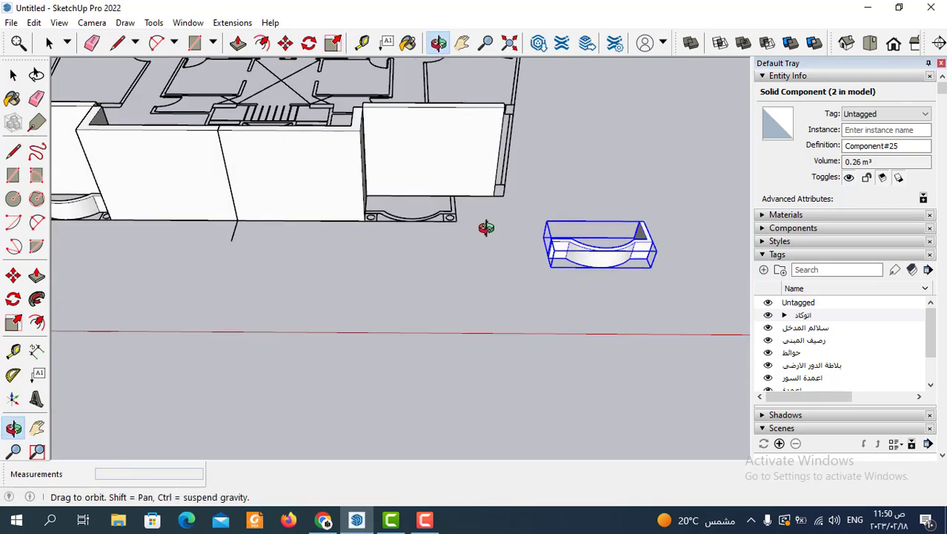
# Step: Move the mirrored planter by its corner to the right end of the front wall
pyautogui.click(286, 43)
pyautogui.scroll(3, 698, 258)
pyautogui.scroll(2, 613, 258)
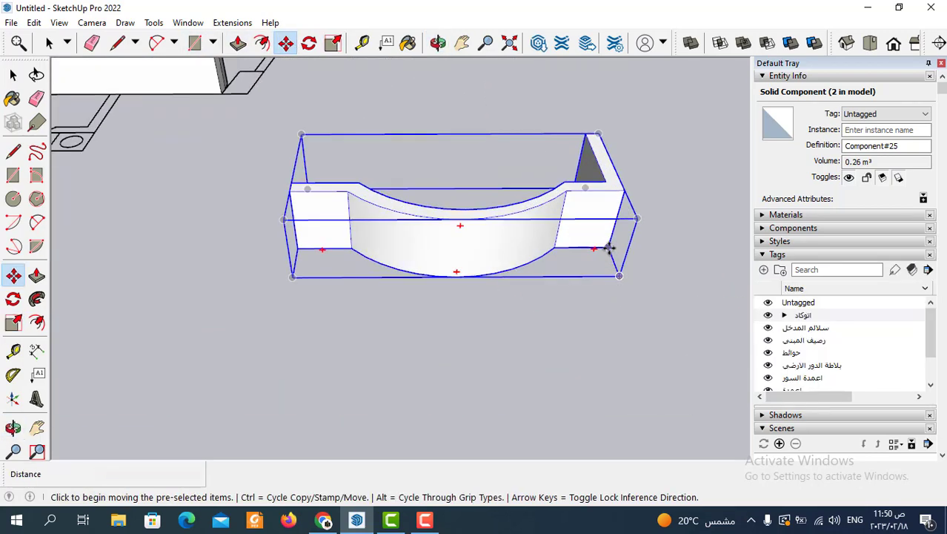
pyautogui.click(608, 248)
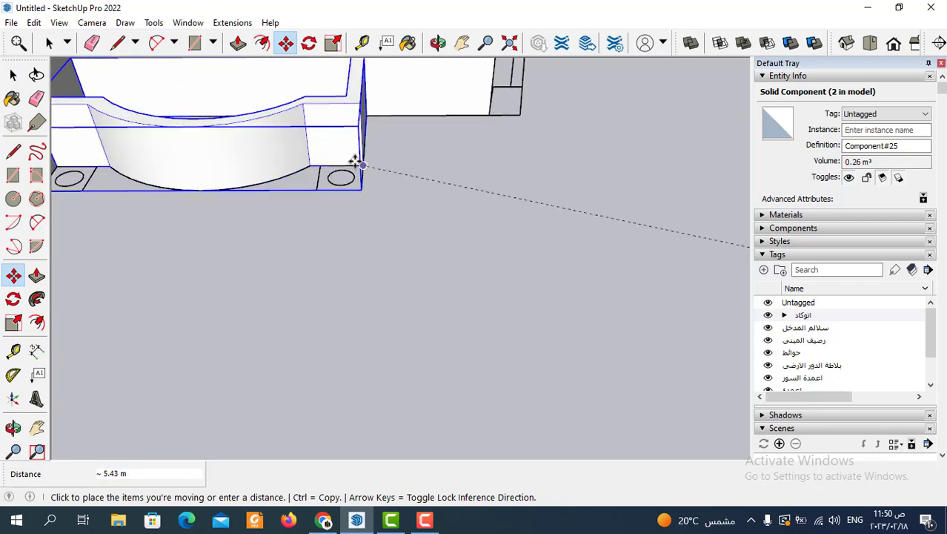
pyautogui.click(368, 168)
pyautogui.moveTo(634, 237)
pyautogui.mouseDown(button='middle')
pyautogui.moveTo(260, 252)
pyautogui.moveTo(283, 328)
pyautogui.moveTo(185, 315)
pyautogui.moveTo(178, 218)
pyautogui.moveTo(381, 194)
pyautogui.mouseUp(button='middle')
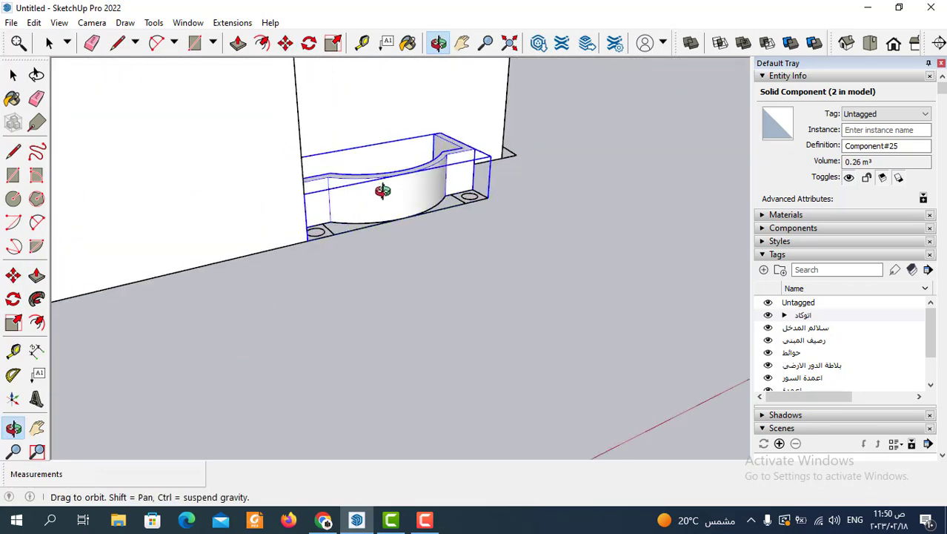
pyautogui.scroll(-3, 486, 195)
pyautogui.scroll(-3, 398, 261)
pyautogui.moveTo(398, 260); pyautogui.dragTo(332, 238, button='middle')
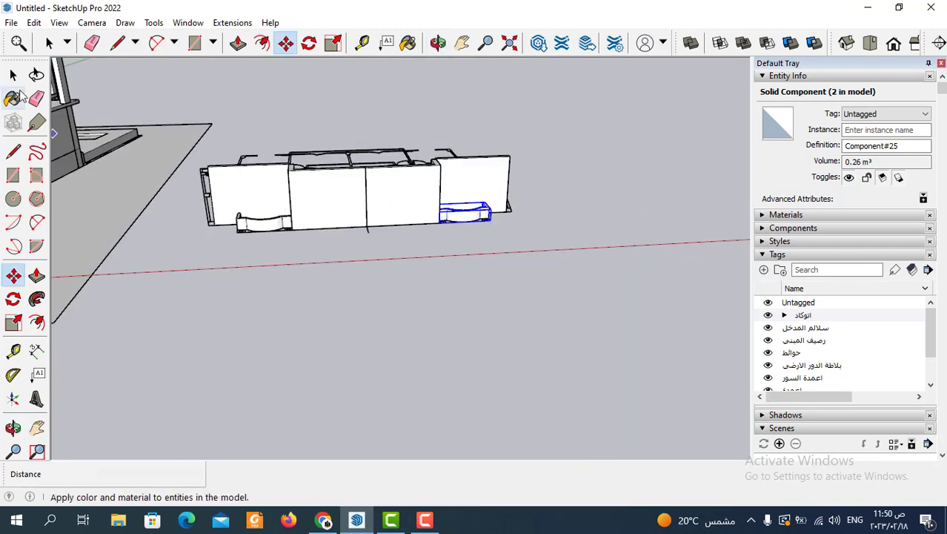
# Step: Clear the selection and tilt the view down onto the floor plan
pyautogui.click(49, 42)
pyautogui.scroll(-3, 684, 304)
pyautogui.click(567, 312)
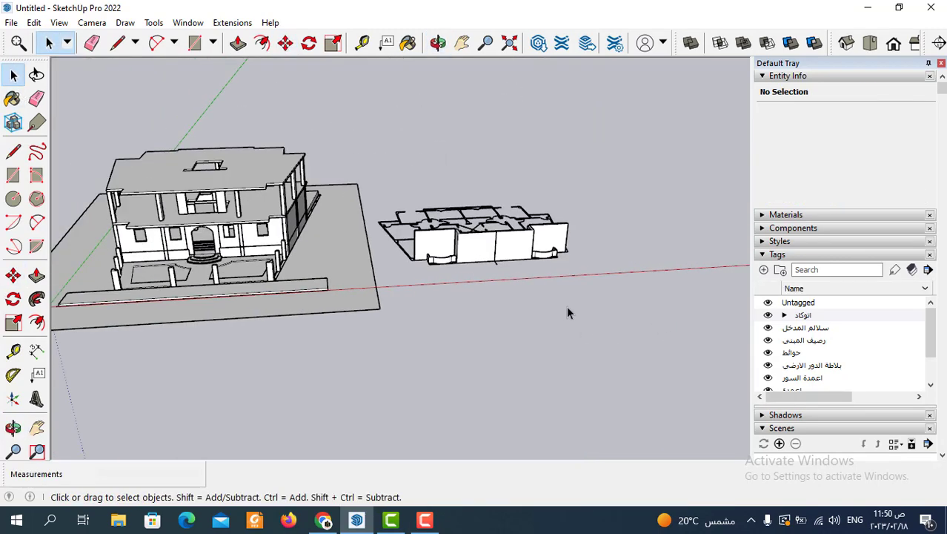
pyautogui.scroll(2, 519, 278)
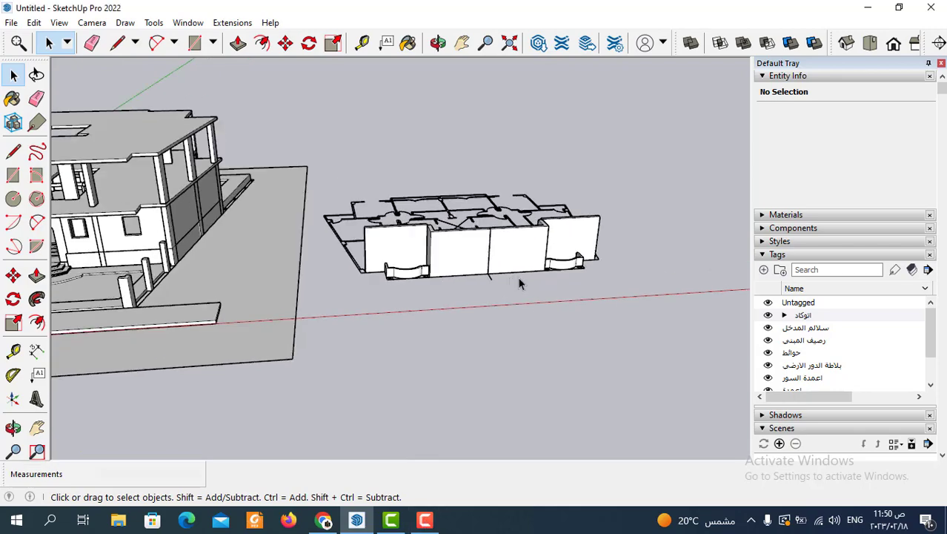
pyautogui.scroll(2, 519, 280)
pyautogui.scroll(-1, 474, 304)
pyautogui.moveTo(456, 324)
pyautogui.mouseDown(button='middle')
pyautogui.moveTo(433, 310)
pyautogui.moveTo(449, 349)
pyautogui.moveTo(436, 317)
pyautogui.mouseUp(button='middle')
pyautogui.scroll(1, 397, 282)
pyautogui.moveTo(396, 282)
pyautogui.mouseDown(button='middle')
pyautogui.moveTo(404, 346)
pyautogui.moveTo(366, 345)
pyautogui.mouseUp(button='middle')
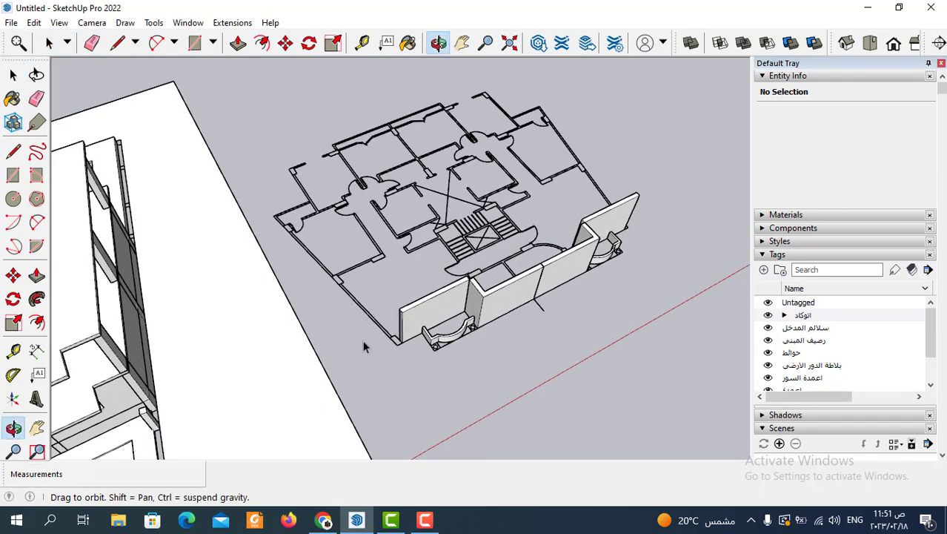
pyautogui.scroll(3, 370, 267)
pyautogui.scroll(-2, 362, 261)
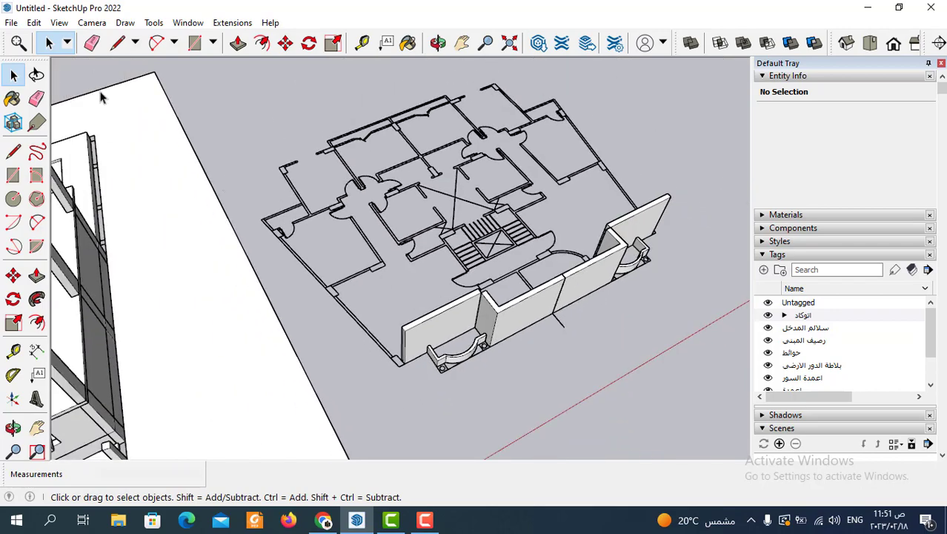
# Step: Draw a line across the outer wall corner to close the first front wall strip into a face
pyautogui.click(117, 42)
pyautogui.scroll(3, 348, 281)
pyautogui.scroll(3, 337, 300)
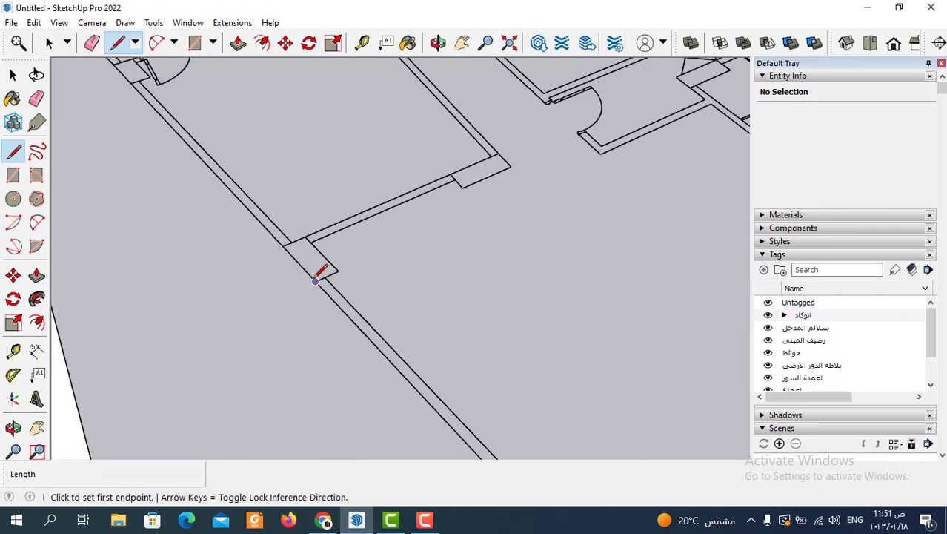
pyautogui.click(316, 279)
pyautogui.scroll(-3, 349, 222)
pyautogui.moveTo(370, 254); pyautogui.dragTo(423, 322, button='middle')
pyautogui.scroll(3, 408, 303)
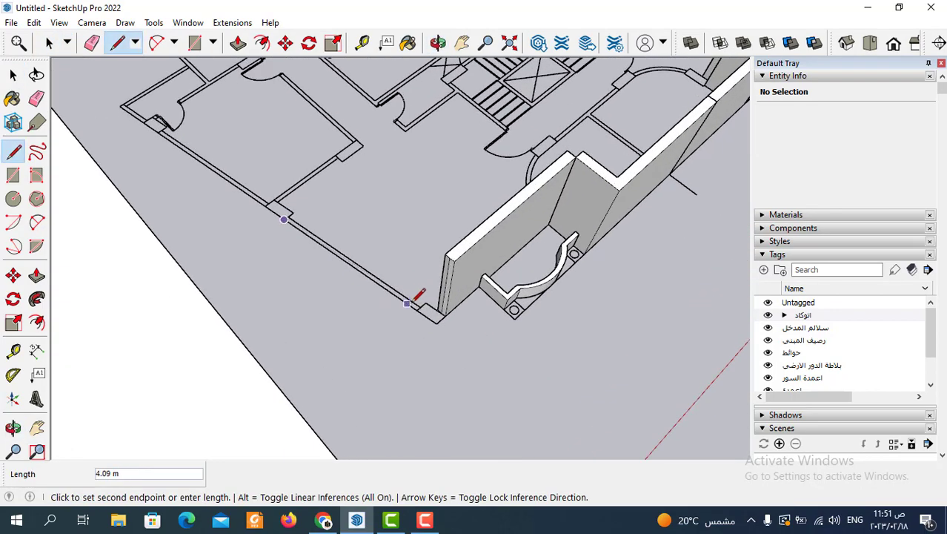
pyautogui.scroll(2, 422, 304)
pyautogui.scroll(2, 424, 310)
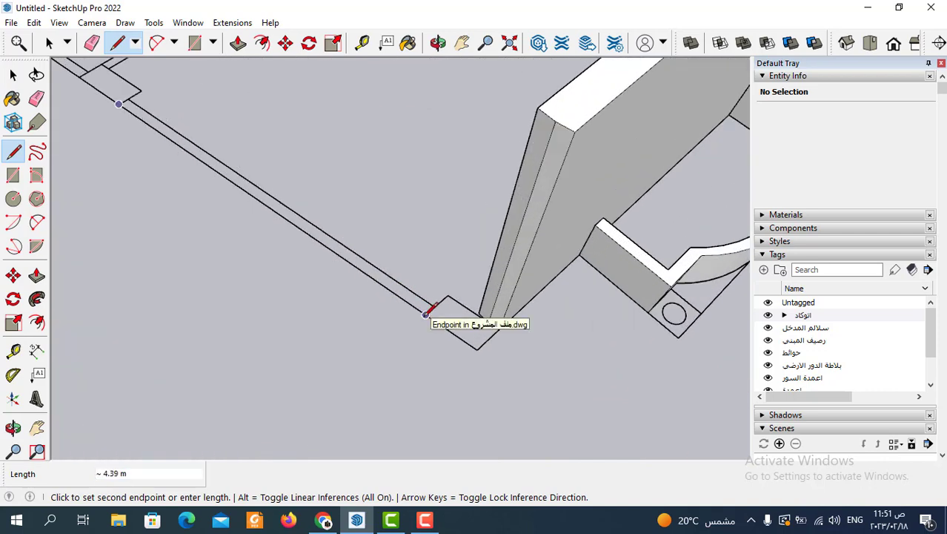
pyautogui.scroll(-3, 436, 306)
pyautogui.scroll(3, 248, 155)
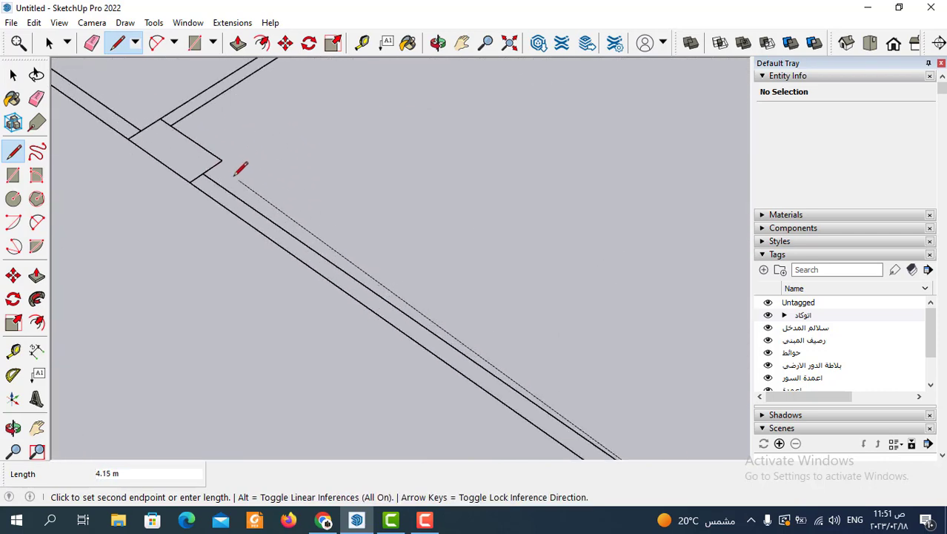
pyautogui.click(200, 174)
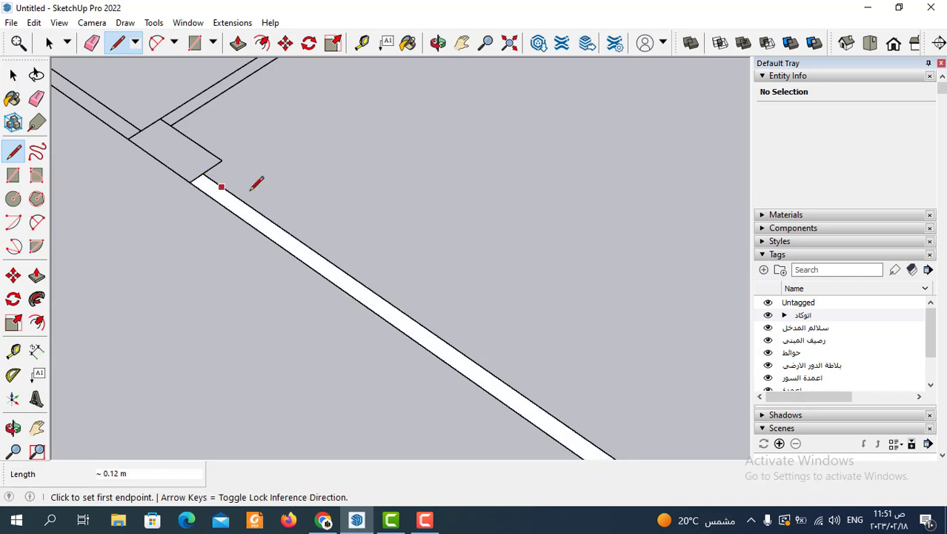
pyautogui.scroll(-3, 434, 254)
pyautogui.scroll(-3, 259, 179)
pyautogui.scroll(2, 209, 151)
pyautogui.scroll(3, 205, 152)
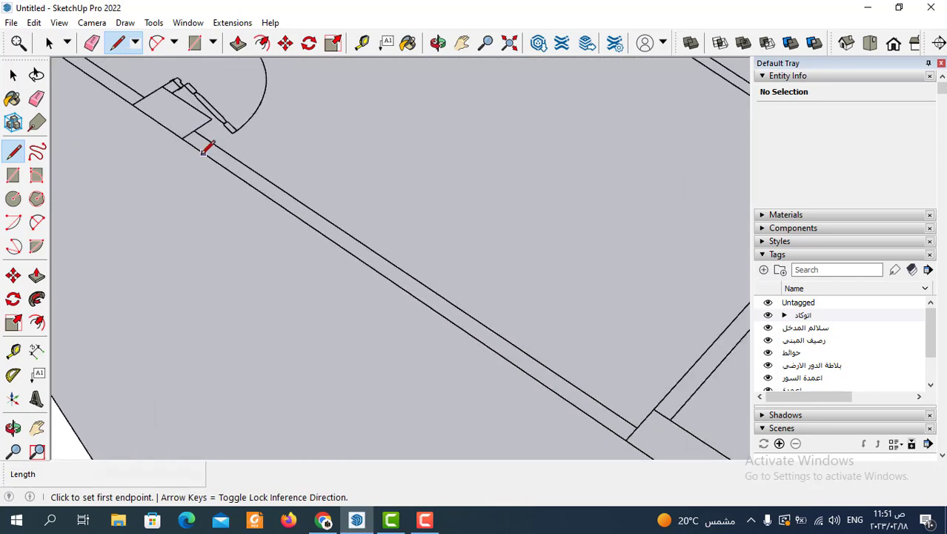
# Step: Draw a line across the wall by the doorway to close the second strip into a face
pyautogui.click(182, 138)
pyautogui.scroll(-2, 184, 139)
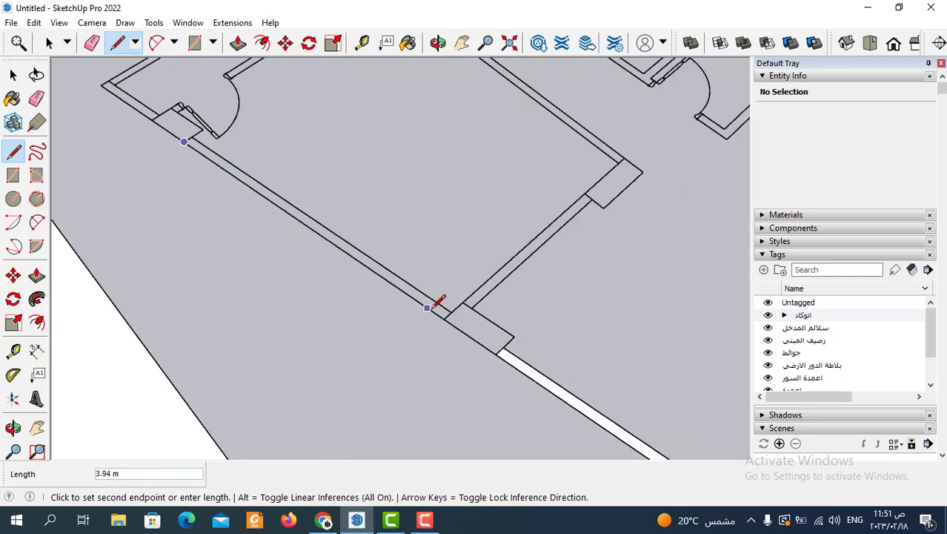
pyautogui.scroll(2, 455, 308)
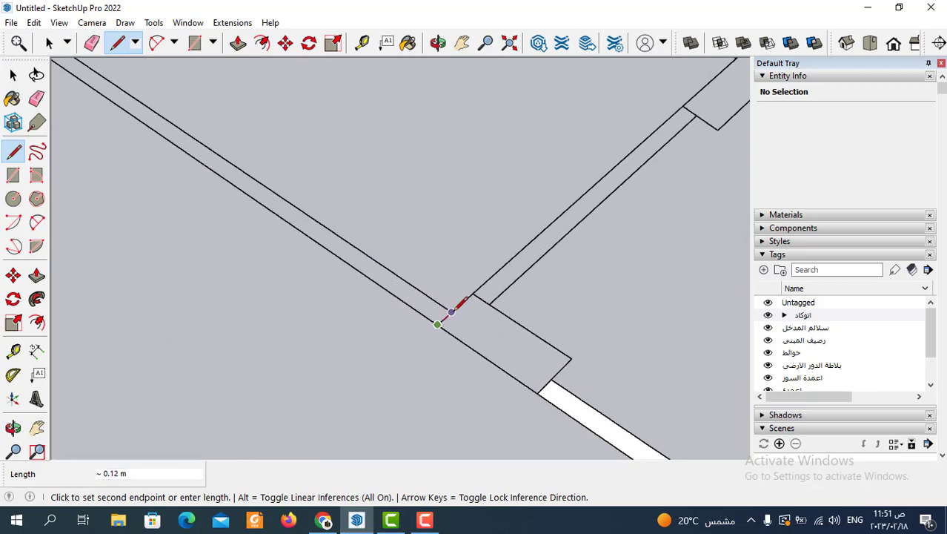
pyautogui.scroll(-4, 453, 314)
pyautogui.scroll(3, 246, 178)
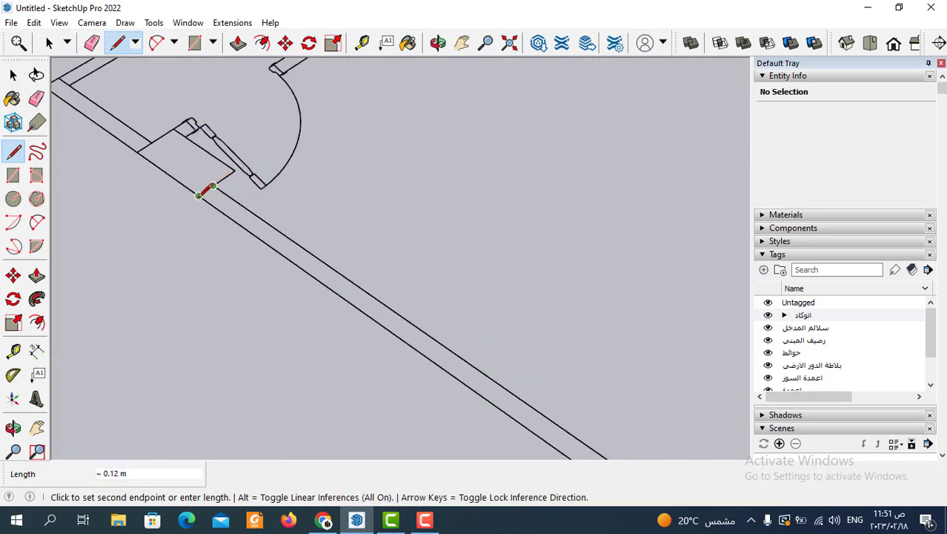
pyautogui.click(199, 196)
pyautogui.scroll(-2, 338, 154)
pyautogui.scroll(-2, 338, 154)
pyautogui.click(49, 42)
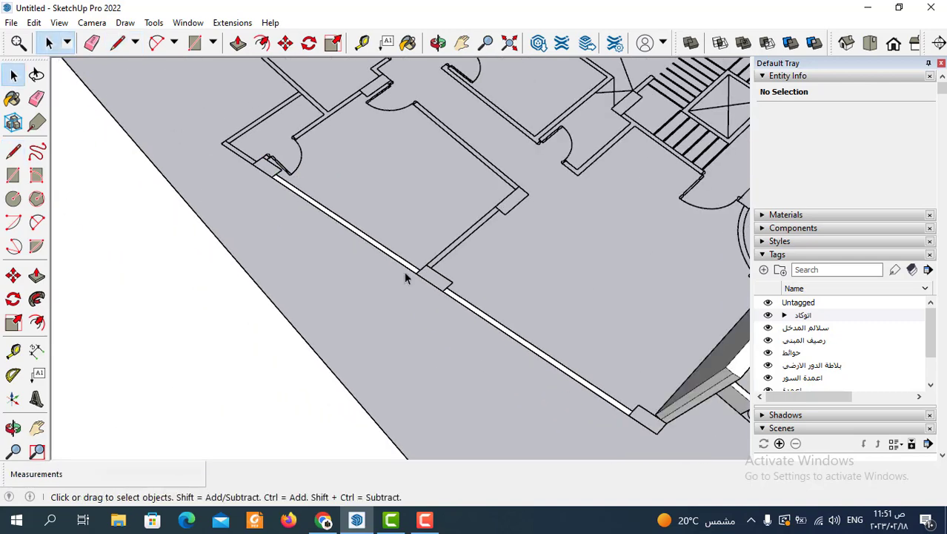
# Step: Make the lower and the upper-left wall strips into separate groups
pyautogui.scroll(2, 478, 329)
pyautogui.scroll(2, 498, 315)
pyautogui.click(498, 315)
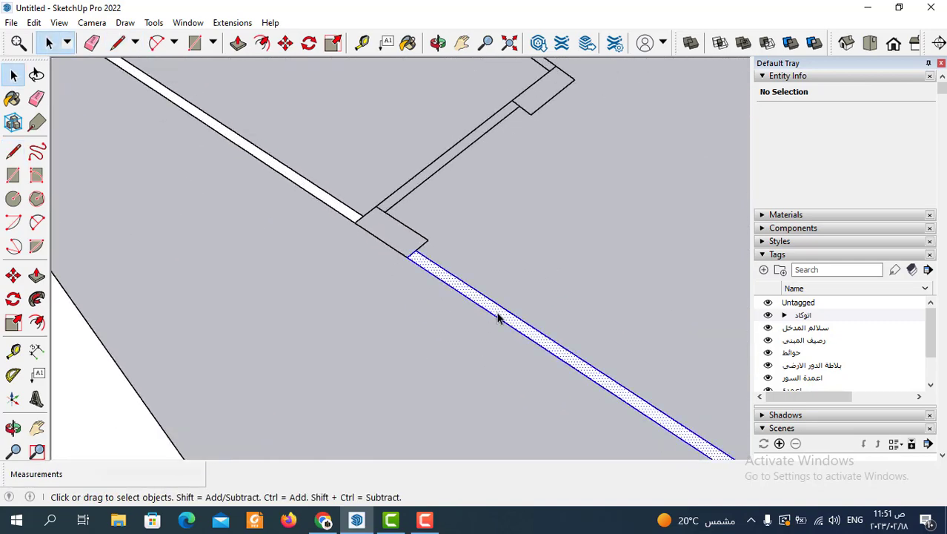
pyautogui.rightClick(498, 317)
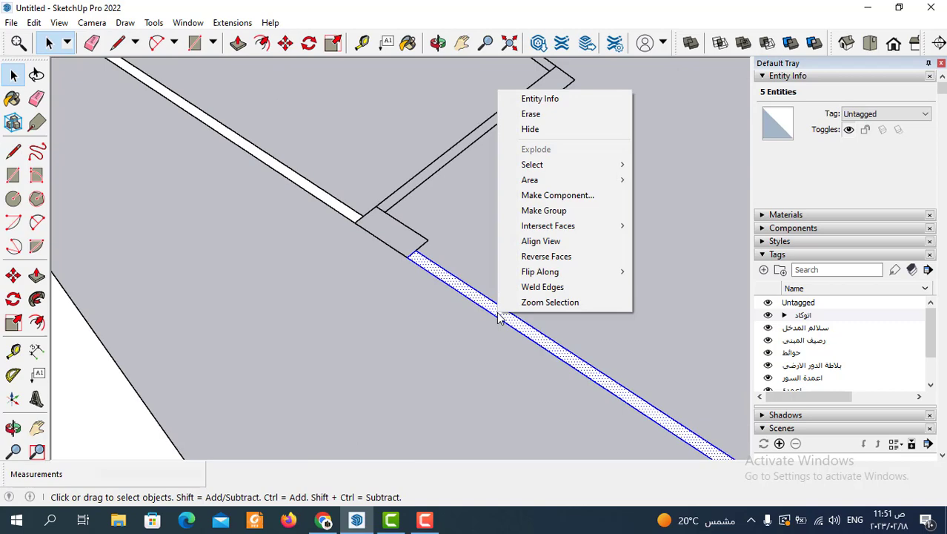
pyautogui.click(545, 209)
pyautogui.scroll(-1, 455, 311)
pyautogui.click(456, 339)
pyautogui.scroll(2, 394, 265)
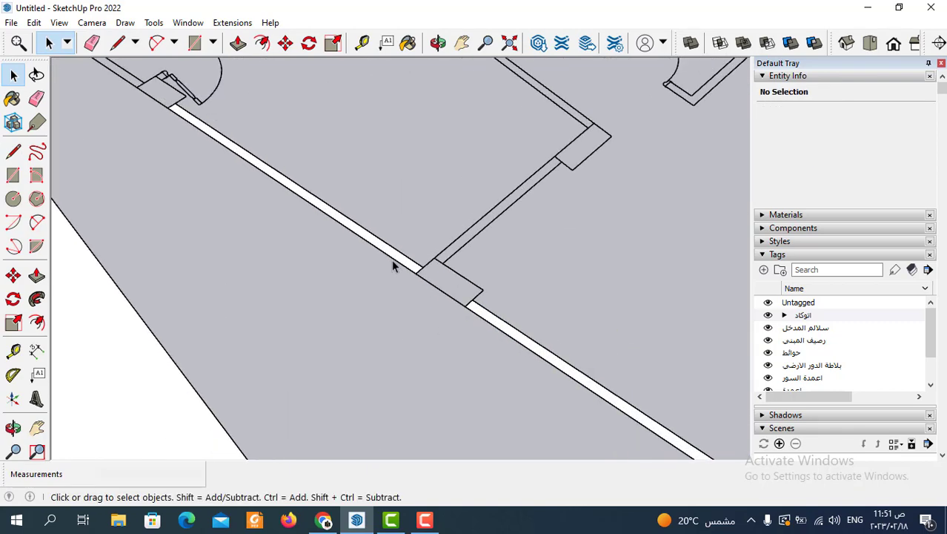
pyautogui.scroll(1, 408, 265)
pyautogui.click(408, 270)
pyautogui.rightClick(407, 270)
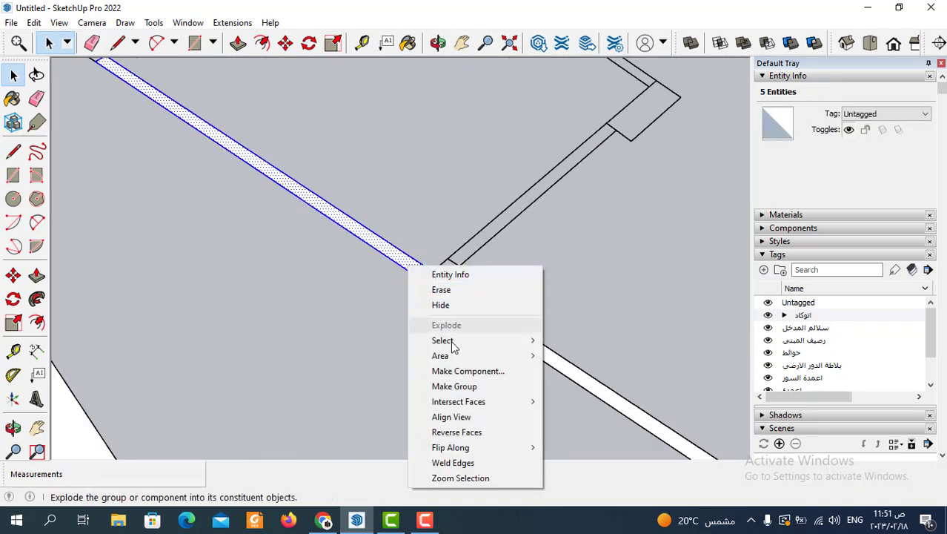
pyautogui.click(466, 387)
pyautogui.scroll(-2, 438, 377)
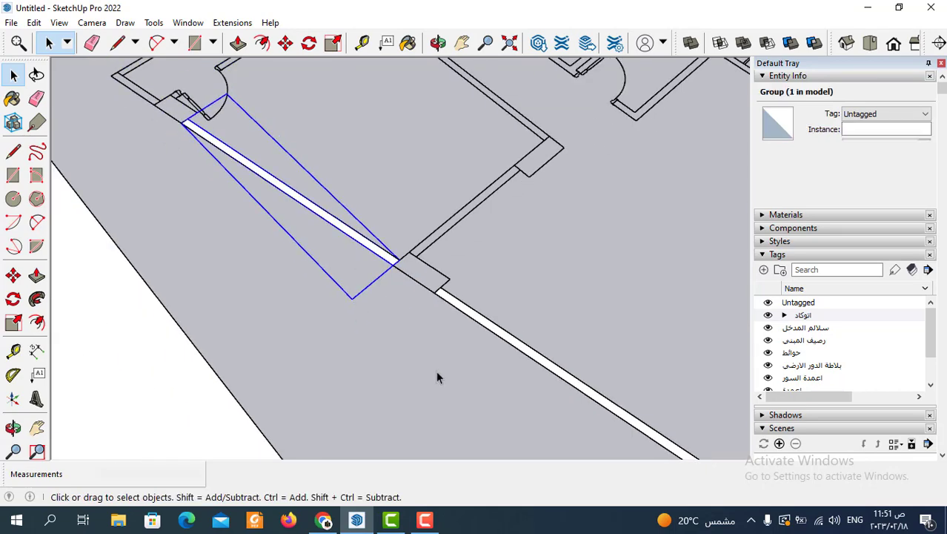
# Step: Inside the lower strip's group, push/pull its face up to 2.48 m as a wall
pyautogui.doubleClick(490, 332)
pyautogui.scroll(2, 495, 331)
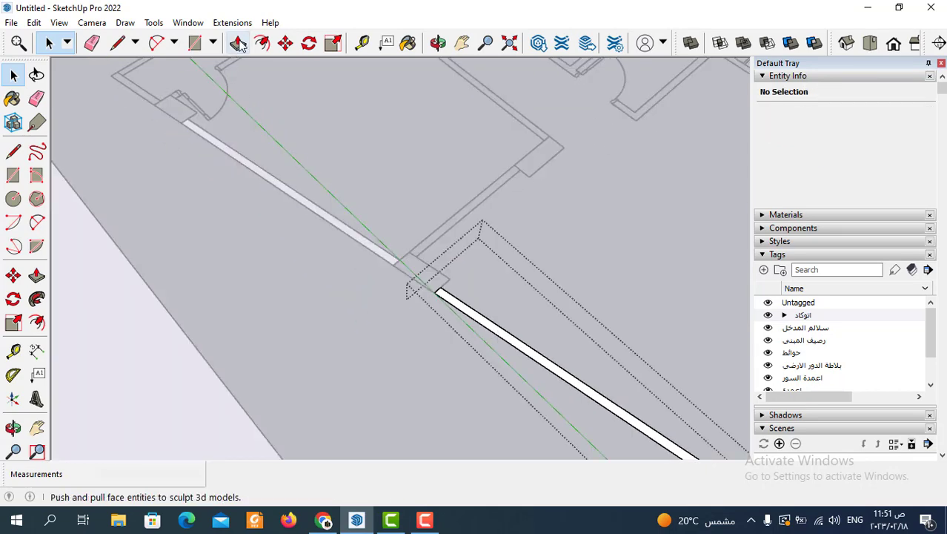
pyautogui.click(238, 43)
pyautogui.click(507, 341)
pyautogui.click(522, 244)
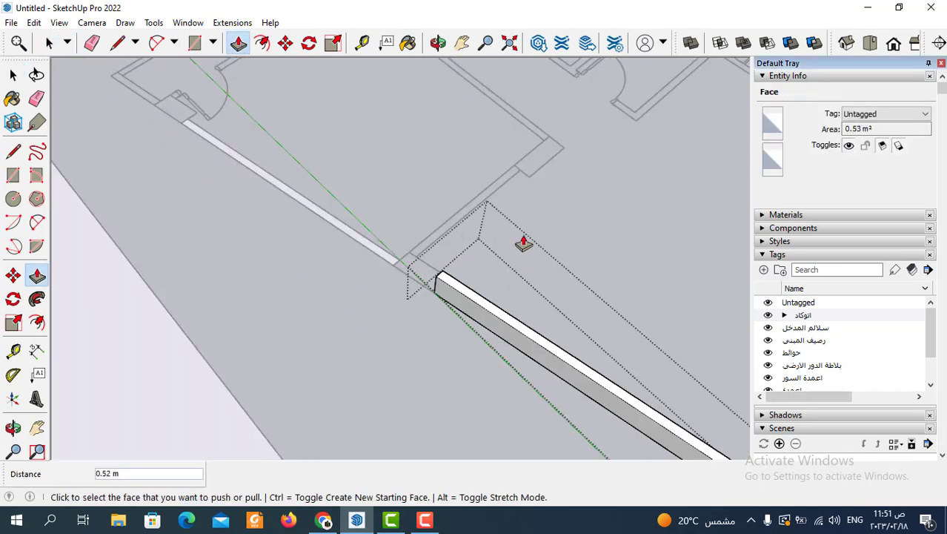
pyautogui.click(508, 322)
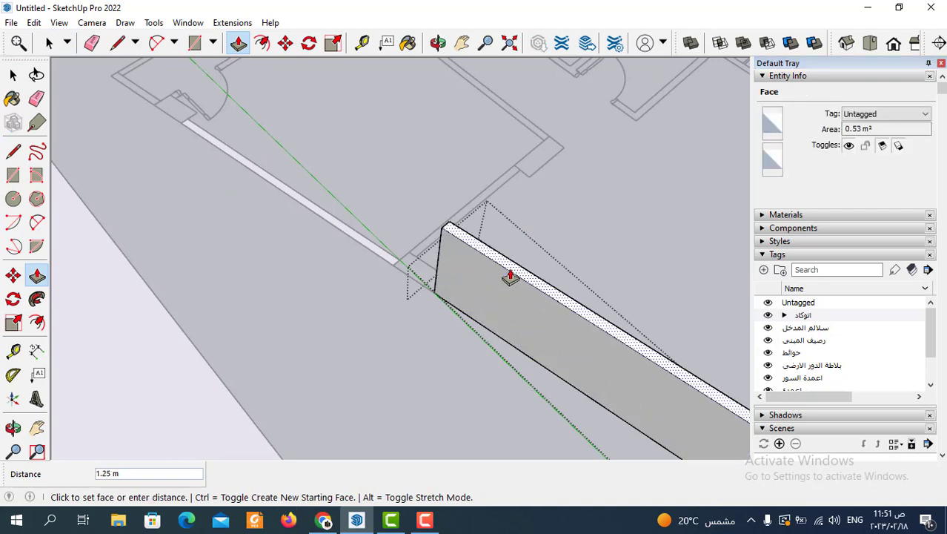
pyautogui.scroll(-3, 378, 242)
pyautogui.moveTo(377, 243)
pyautogui.mouseDown(button='middle')
pyautogui.moveTo(451, 239)
pyautogui.moveTo(583, 281)
pyautogui.moveTo(593, 304)
pyautogui.mouseUp(button='middle')
pyautogui.scroll(3, 588, 311)
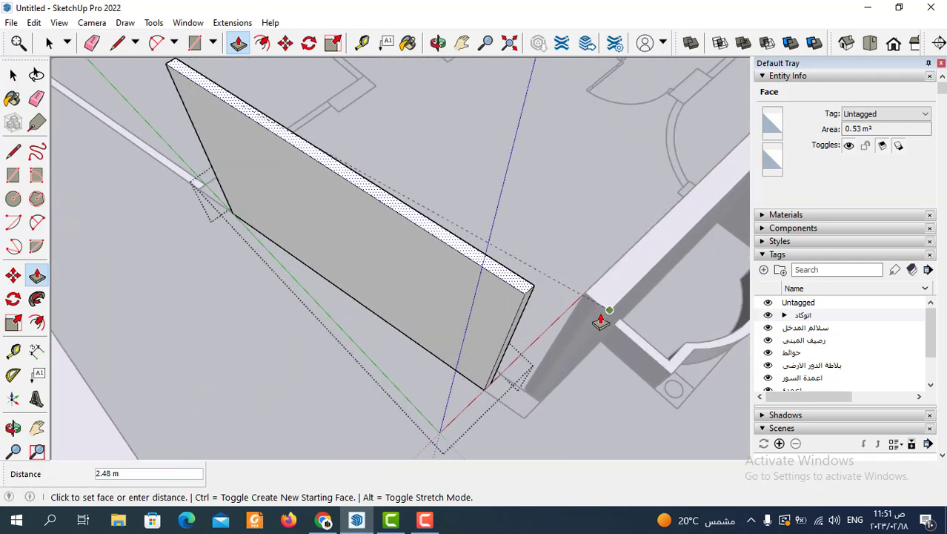
pyautogui.moveTo(600, 317)
pyautogui.mouseDown(button='middle')
pyautogui.moveTo(545, 194)
pyautogui.moveTo(567, 184)
pyautogui.mouseUp(button='middle')
pyautogui.scroll(-3, 626, 243)
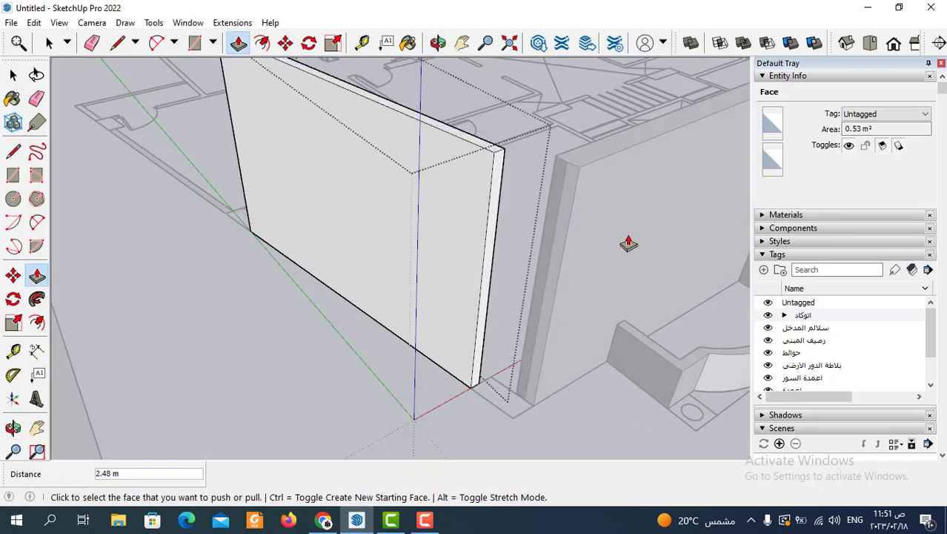
pyautogui.scroll(-3, 495, 300)
pyautogui.moveTo(495, 300)
pyautogui.mouseDown(button='middle')
pyautogui.moveTo(402, 323)
pyautogui.moveTo(6, 70)
pyautogui.mouseUp(button='middle')
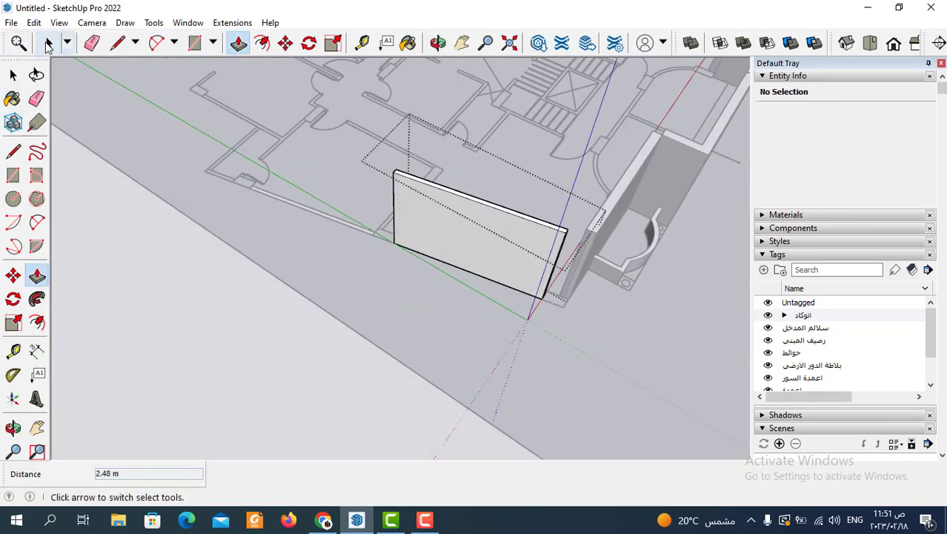
pyautogui.click(49, 42)
# Step: Inside the upper-left strip's group, push/pull its face up 3 m, then orbit out to an overview
pyautogui.scroll(3, 290, 201)
pyautogui.scroll(2, 320, 215)
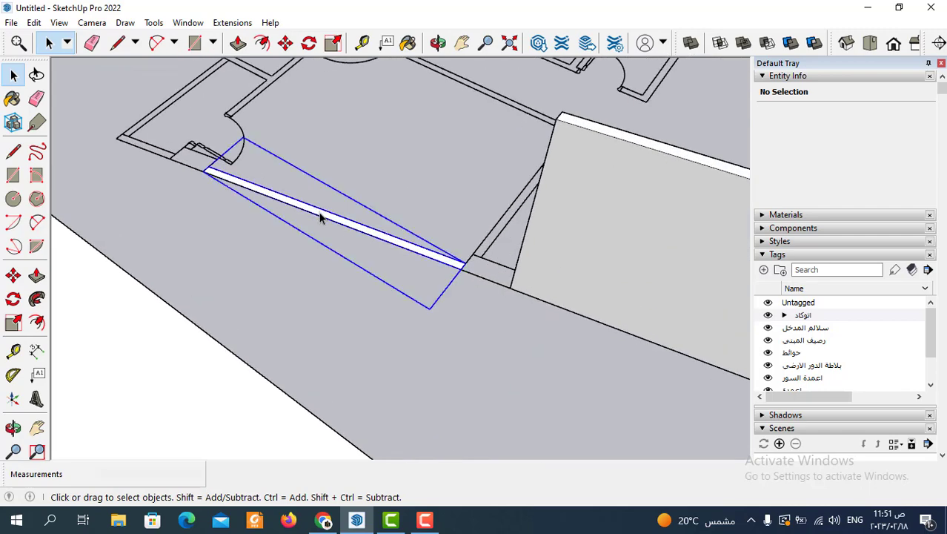
pyautogui.doubleClick(320, 215)
pyautogui.press('p')
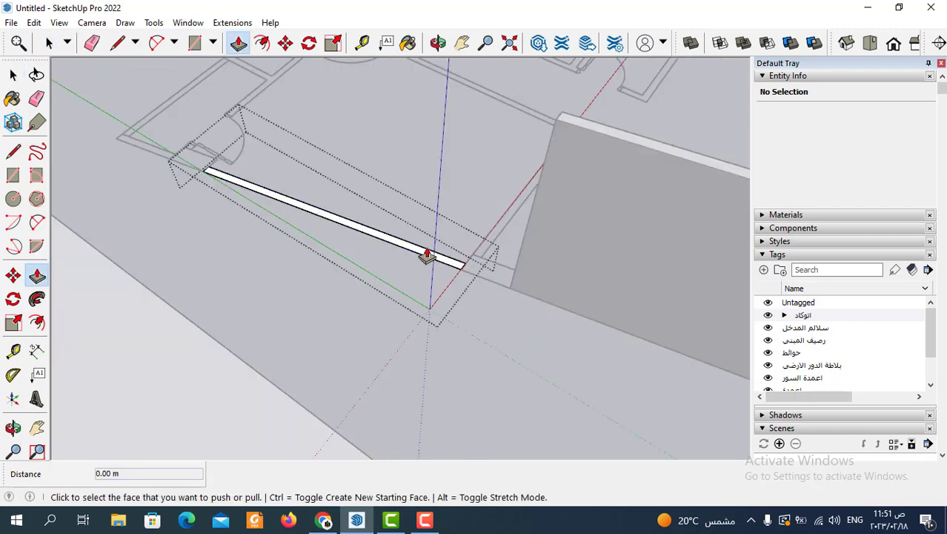
pyautogui.click(427, 256)
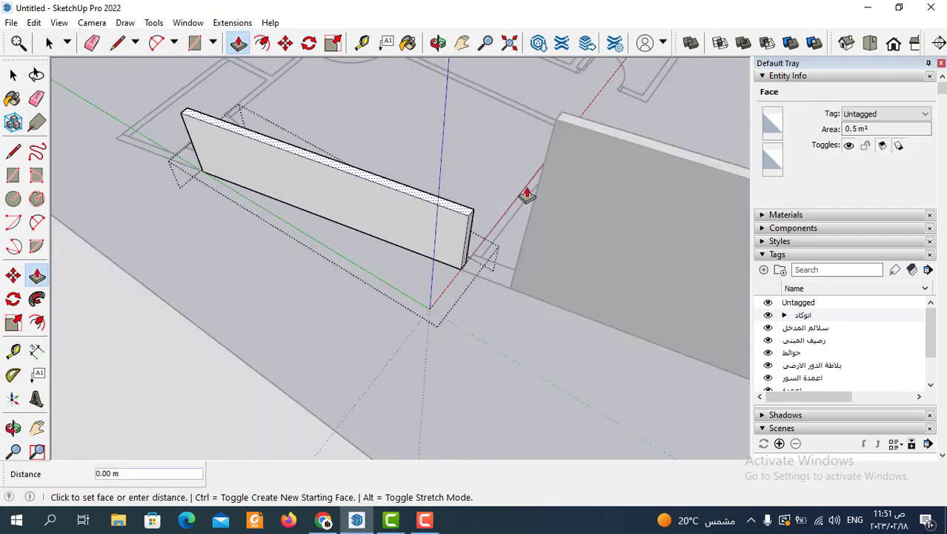
pyautogui.click(554, 127)
pyautogui.scroll(-2, 228, 239)
pyautogui.scroll(-2, 373, 247)
pyautogui.scroll(-2, 323, 326)
pyautogui.scroll(-2, 529, 315)
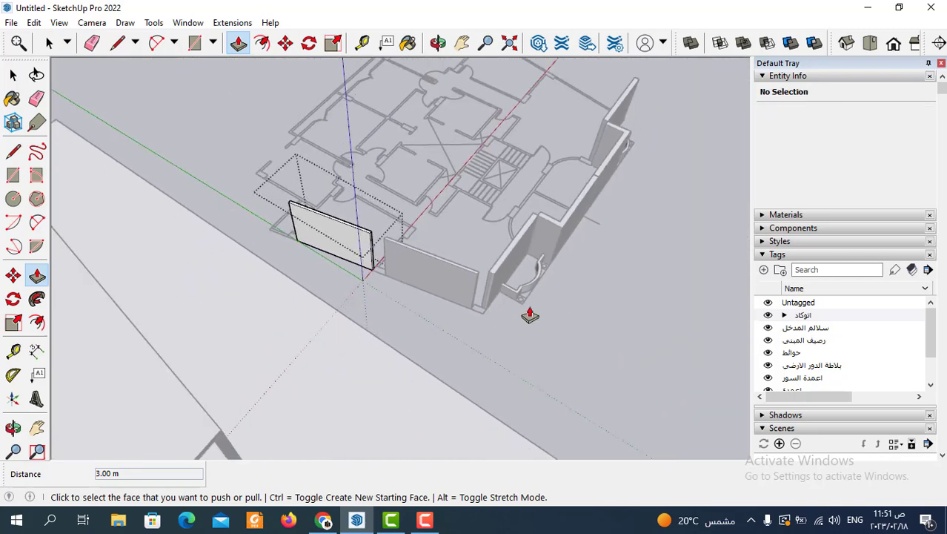
pyautogui.moveTo(529, 315)
pyautogui.mouseDown(button='middle')
pyautogui.moveTo(308, 237)
pyautogui.moveTo(433, 300)
pyautogui.mouseUp(button='middle')
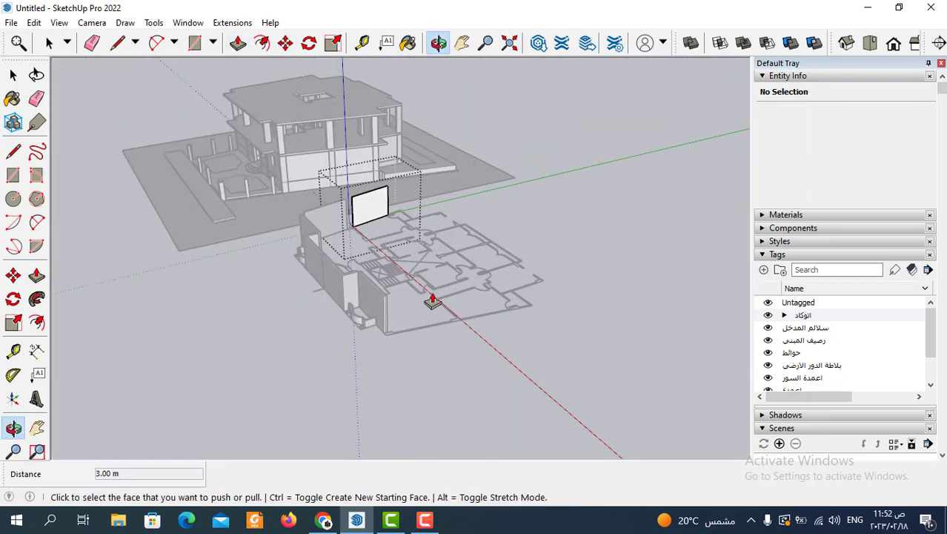
pyautogui.click(49, 43)
pyautogui.moveTo(590, 374)
pyautogui.mouseDown(button='middle')
pyautogui.moveTo(412, 361)
pyautogui.moveTo(356, 334)
pyautogui.mouseUp(button='middle')
pyautogui.scroll(-3, 356, 334)
pyautogui.scroll(2, 359, 338)
pyautogui.scroll(2, 360, 338)
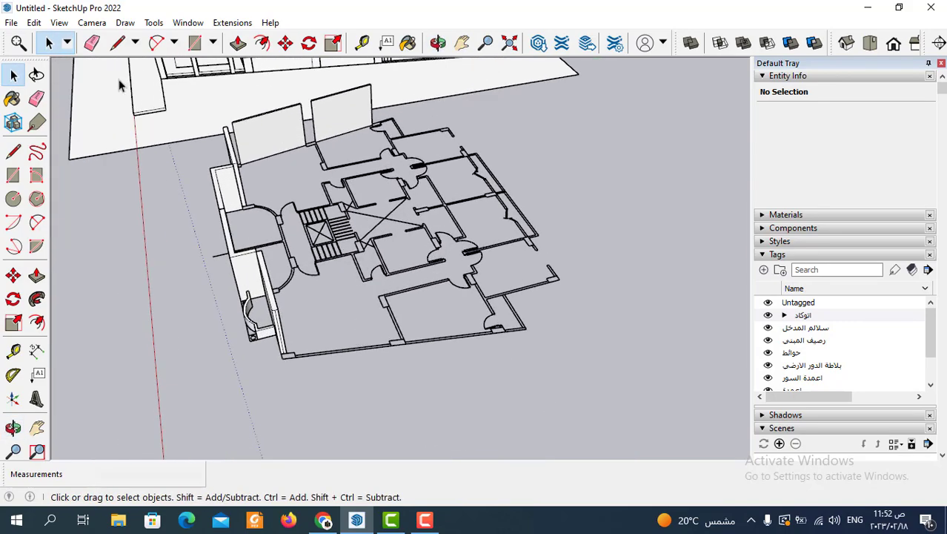
# Step: Draw lines from the boundary wall corner to the next pillar and back to form the first strip face
pyautogui.click(117, 42)
pyautogui.scroll(3, 323, 349)
pyautogui.scroll(3, 277, 390)
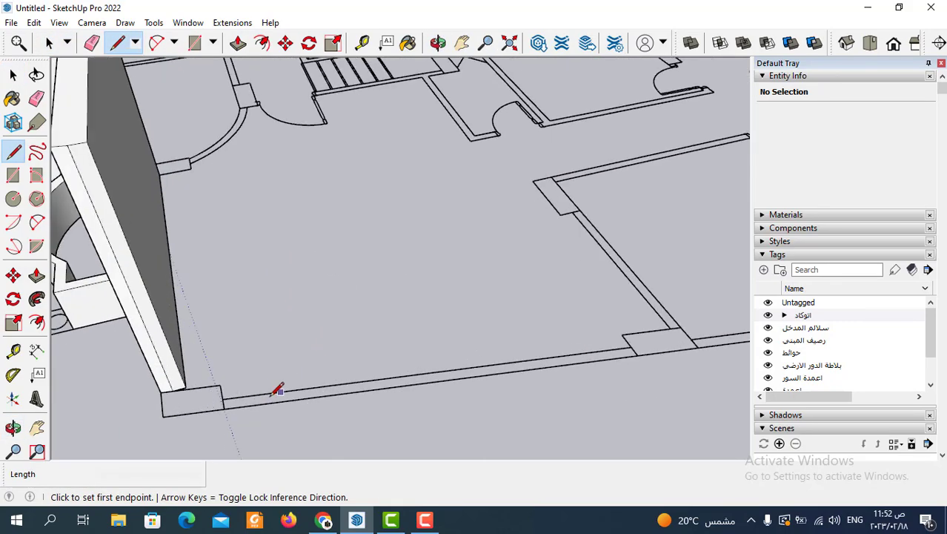
pyautogui.click(224, 408)
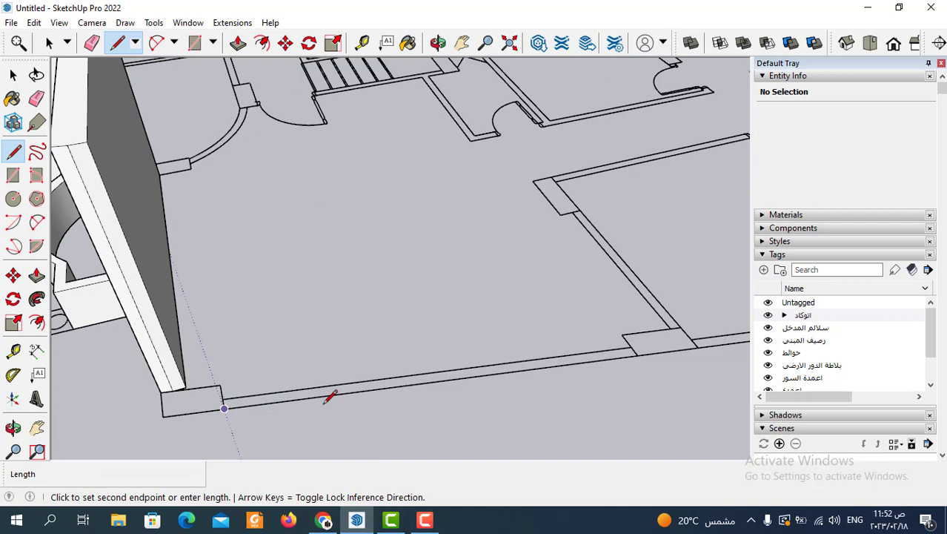
pyautogui.click(632, 347)
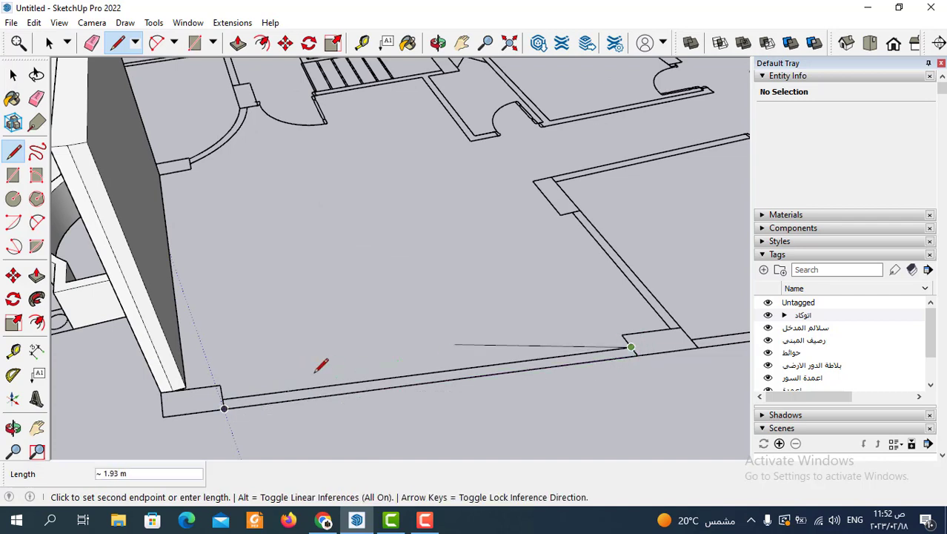
pyautogui.click(223, 399)
pyautogui.scroll(-5, 482, 360)
pyautogui.scroll(4, 383, 355)
pyautogui.scroll(2, 385, 353)
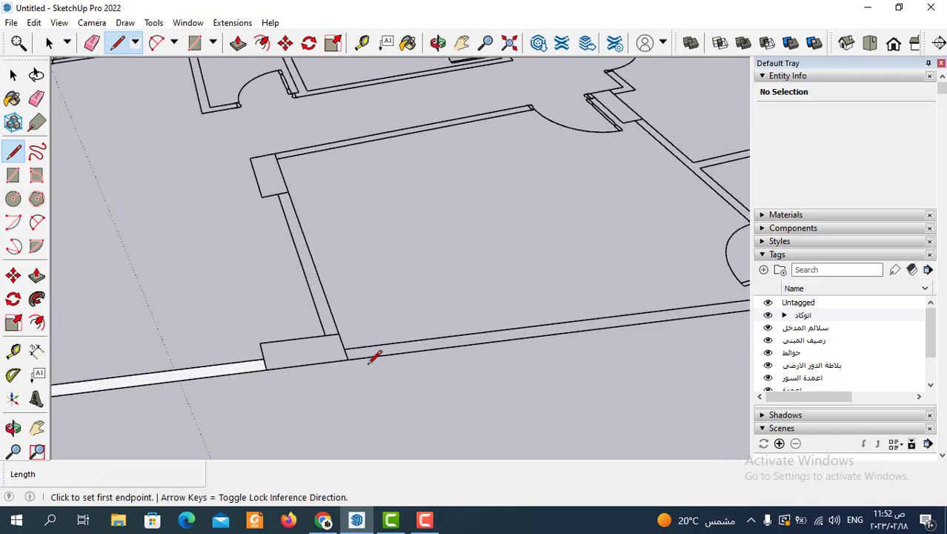
# Step: Trace the second boundary strip beyond the next pillar into a closed face
pyautogui.click(349, 359)
pyautogui.scroll(-3, 545, 324)
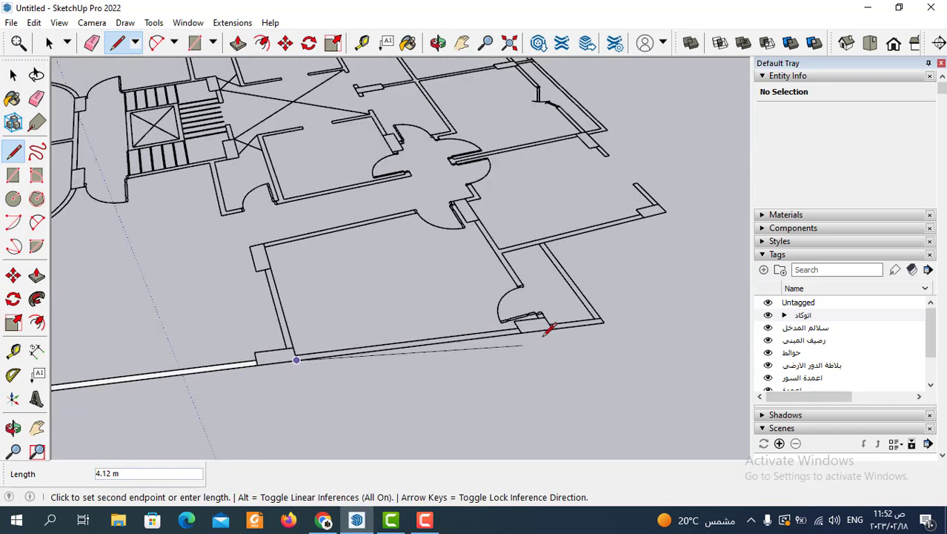
pyautogui.scroll(2, 524, 323)
pyautogui.scroll(2, 505, 329)
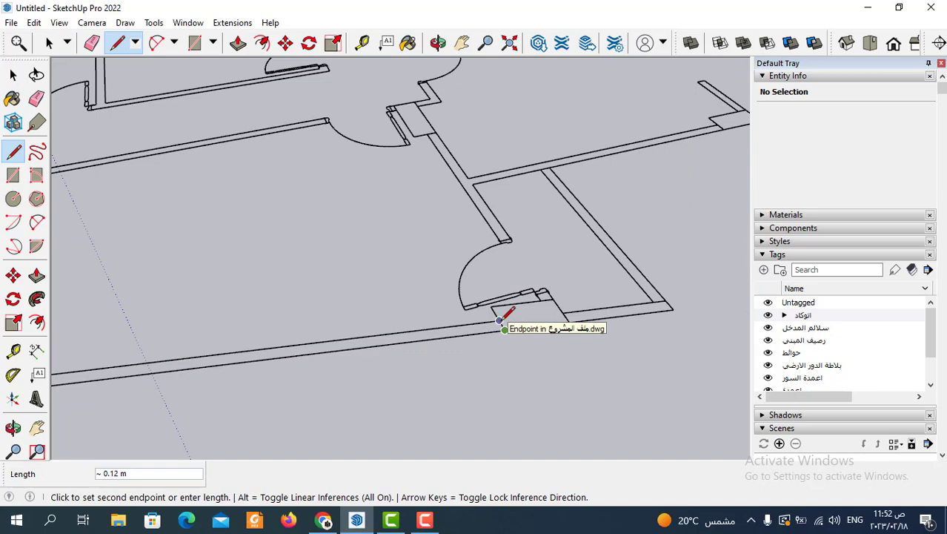
pyautogui.scroll(-3, 474, 325)
pyautogui.scroll(3, 254, 357)
pyautogui.scroll(1, 258, 351)
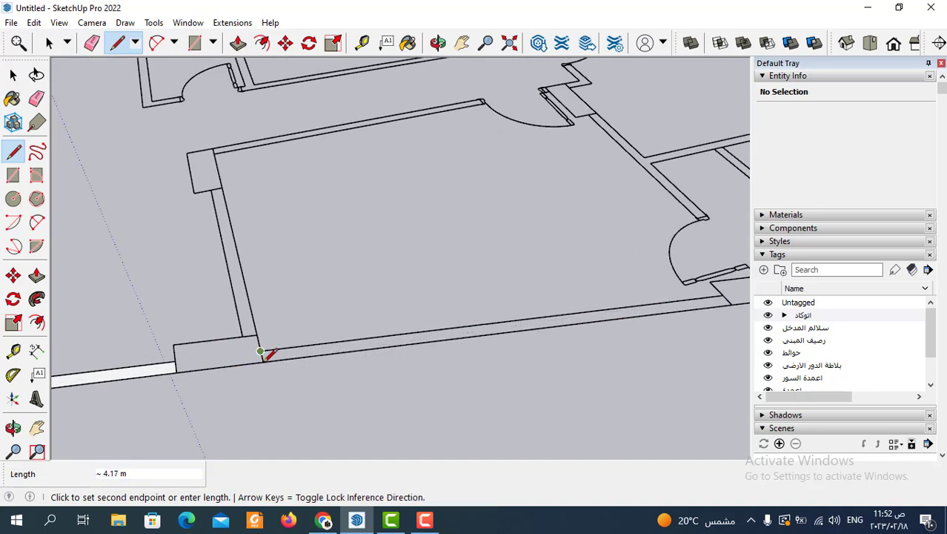
pyautogui.click(261, 354)
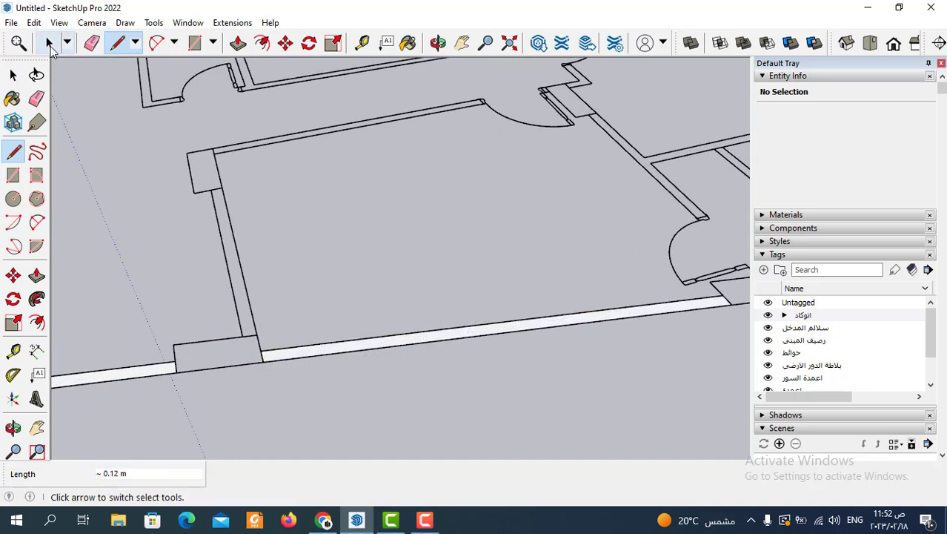
pyautogui.click(49, 42)
pyautogui.scroll(1, 356, 327)
# Step: Group the first new boundary strip and push/pull it up into a 3 m wall
pyautogui.click(378, 359)
pyautogui.rightClick(380, 359)
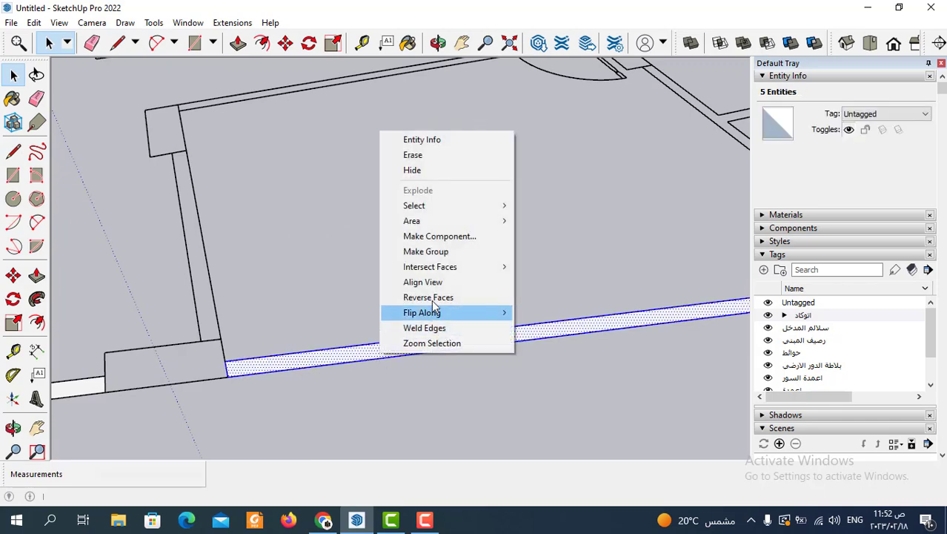
pyautogui.click(400, 251)
pyautogui.doubleClick(394, 358)
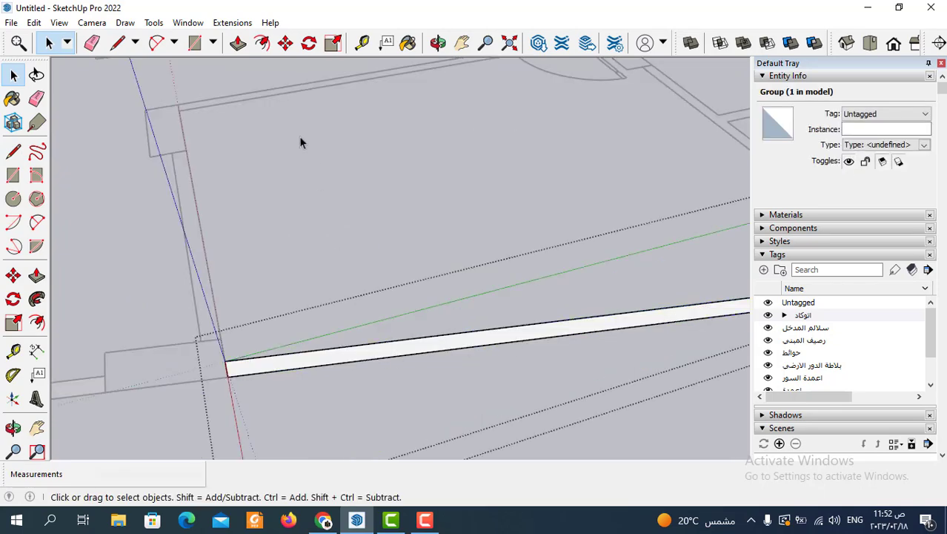
pyautogui.click(300, 141)
pyautogui.click(237, 42)
pyautogui.click(413, 355)
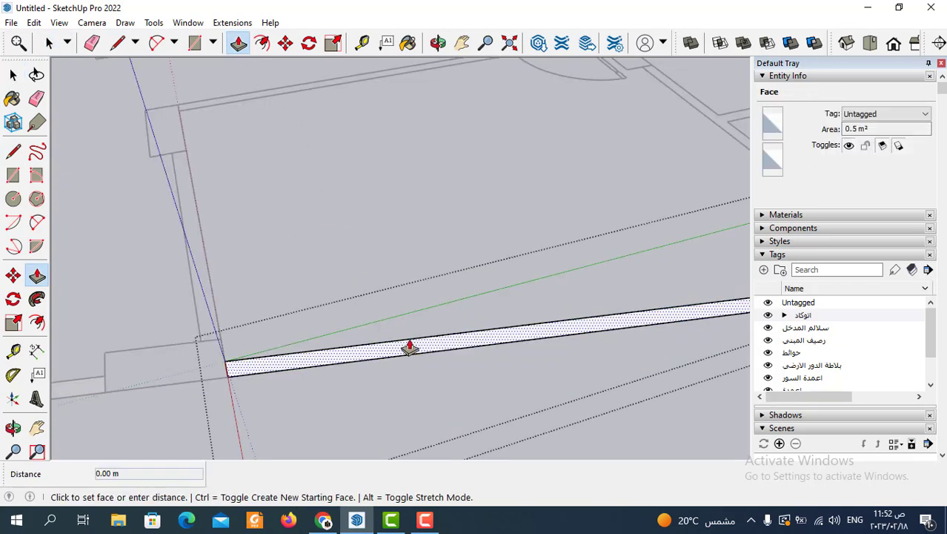
pyautogui.press('Return')
pyautogui.scroll(-3, 640, 392)
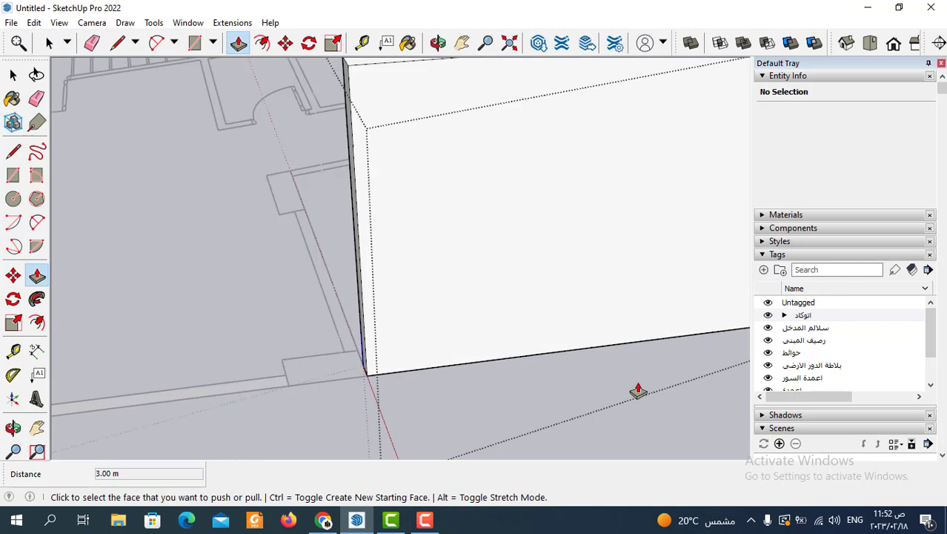
pyautogui.scroll(-3, 529, 318)
pyautogui.click(49, 42)
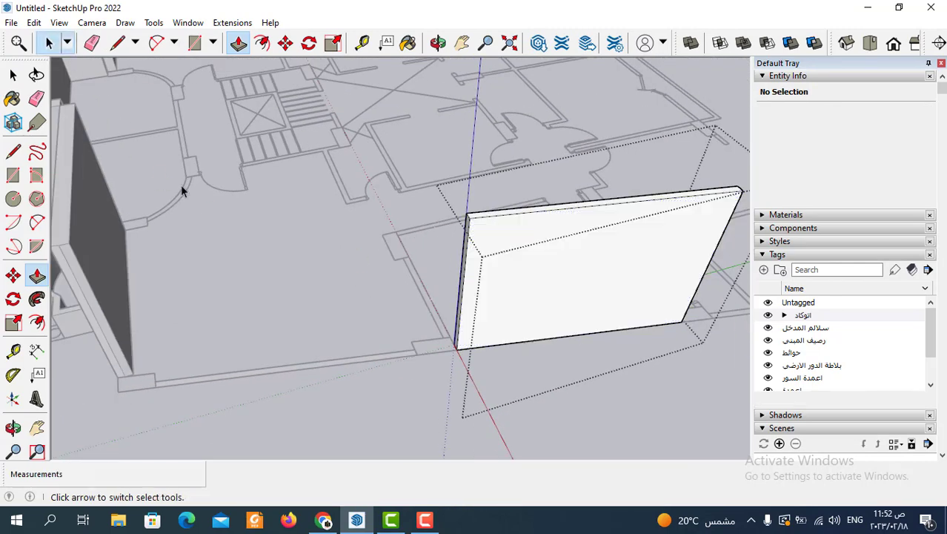
pyautogui.click(332, 406)
# Step: Group the second boundary strip and push/pull it up into a 3 m wall
pyautogui.click(354, 360)
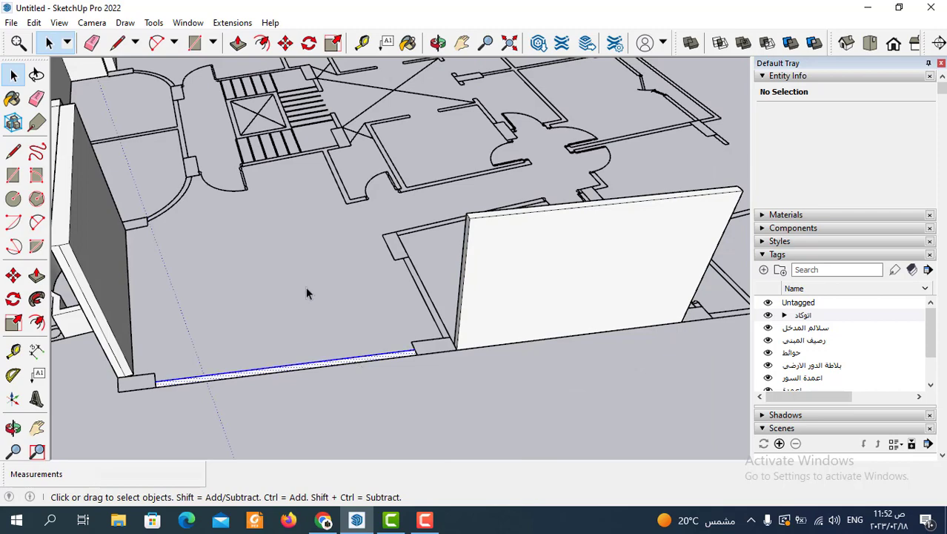
pyautogui.click(238, 42)
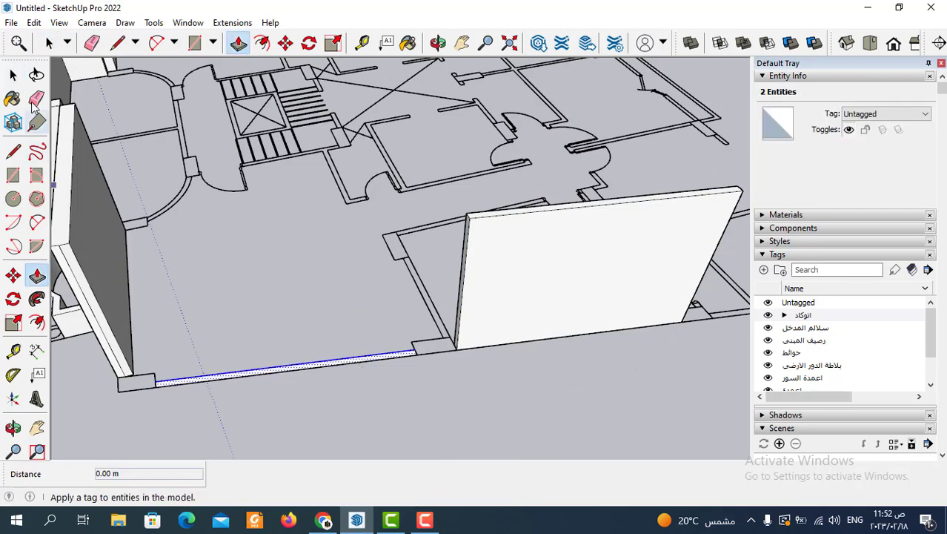
pyautogui.press('Escape')
pyautogui.scroll(2, 364, 347)
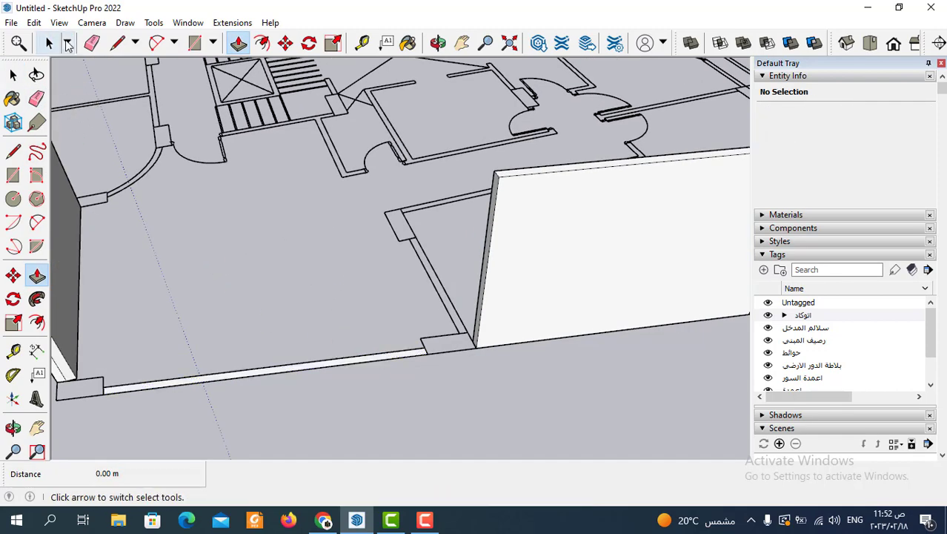
pyautogui.click(52, 45)
pyautogui.click(413, 357)
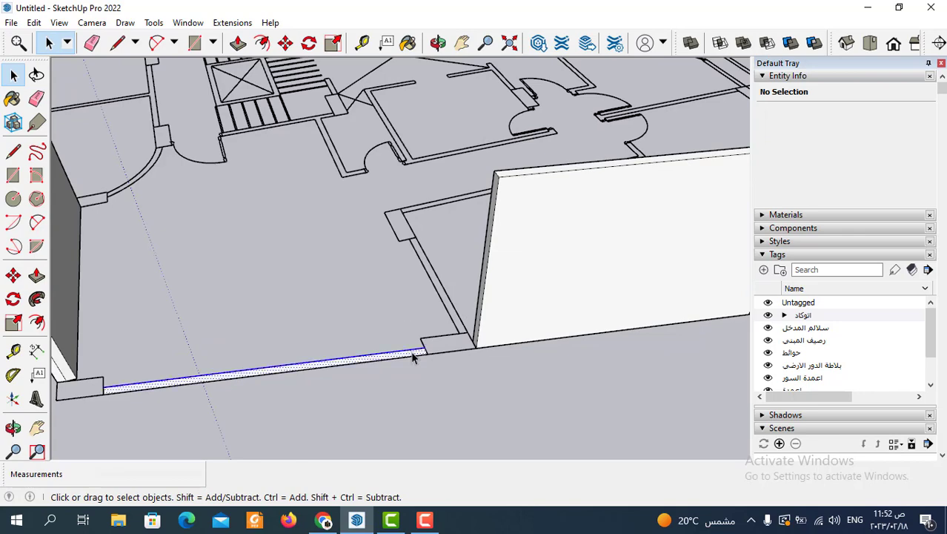
pyautogui.rightClick(413, 356)
pyautogui.click(458, 266)
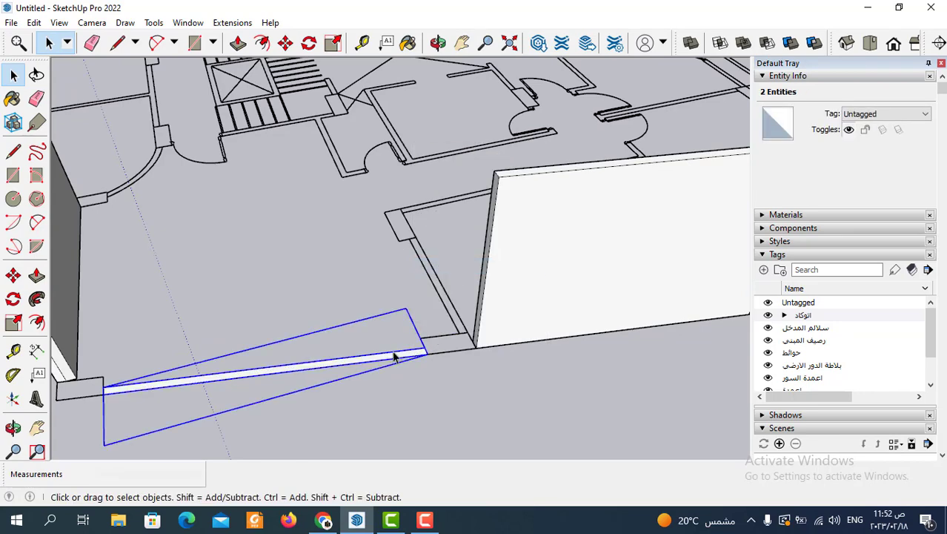
pyautogui.doubleClick(394, 357)
pyautogui.press('p')
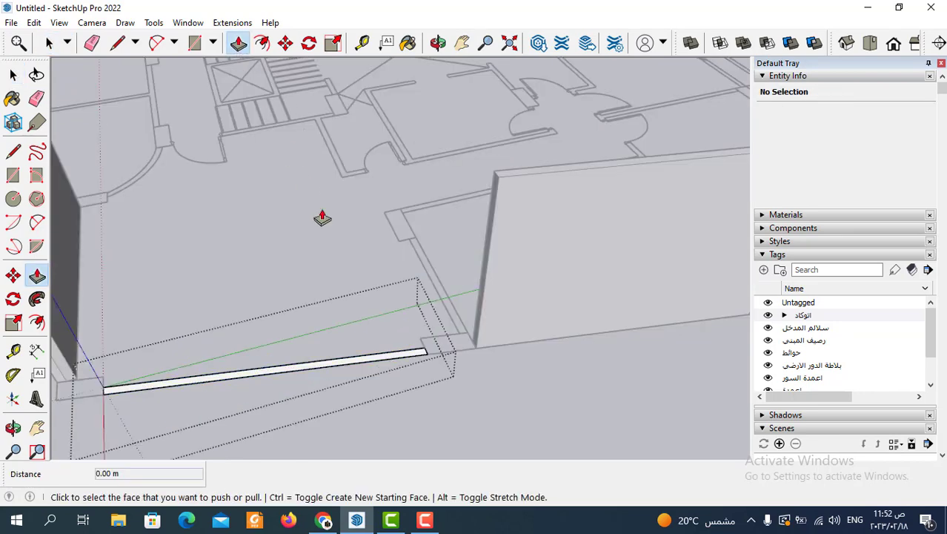
pyautogui.click(392, 364)
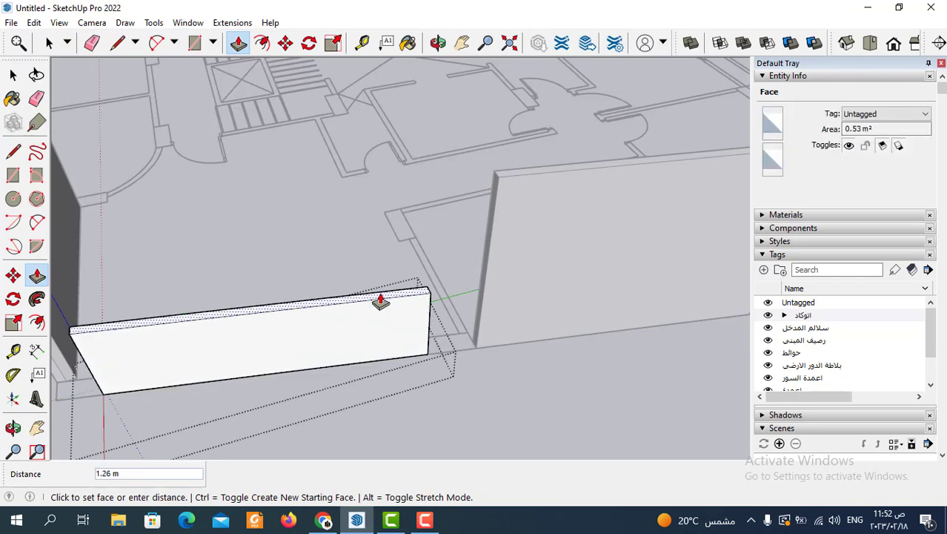
pyautogui.press('Return')
pyautogui.moveTo(379, 303); pyautogui.dragTo(485, 368, button='middle')
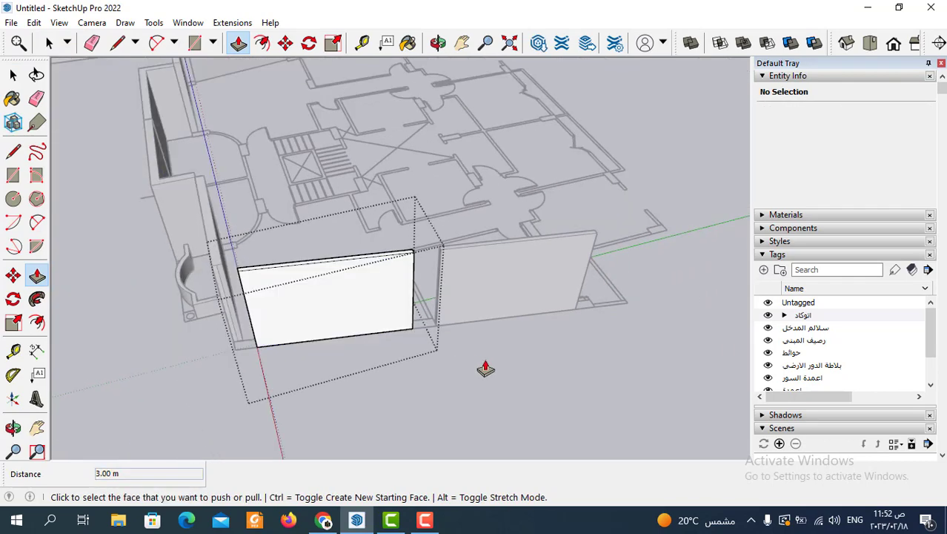
pyautogui.click(49, 42)
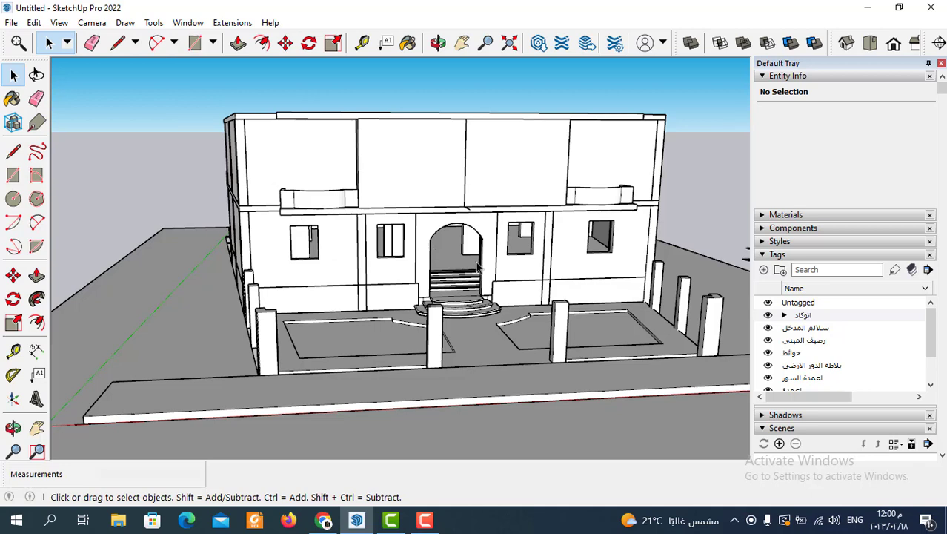
# Step: Zoom in on the villa's front elevation with its pillared boundary walls and curved planters
pyautogui.scroll(2, 568, 176)
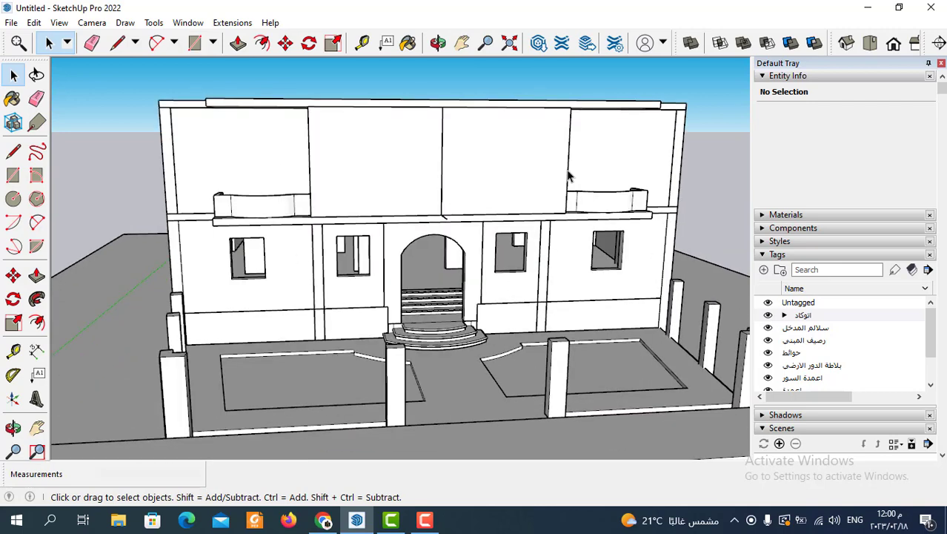